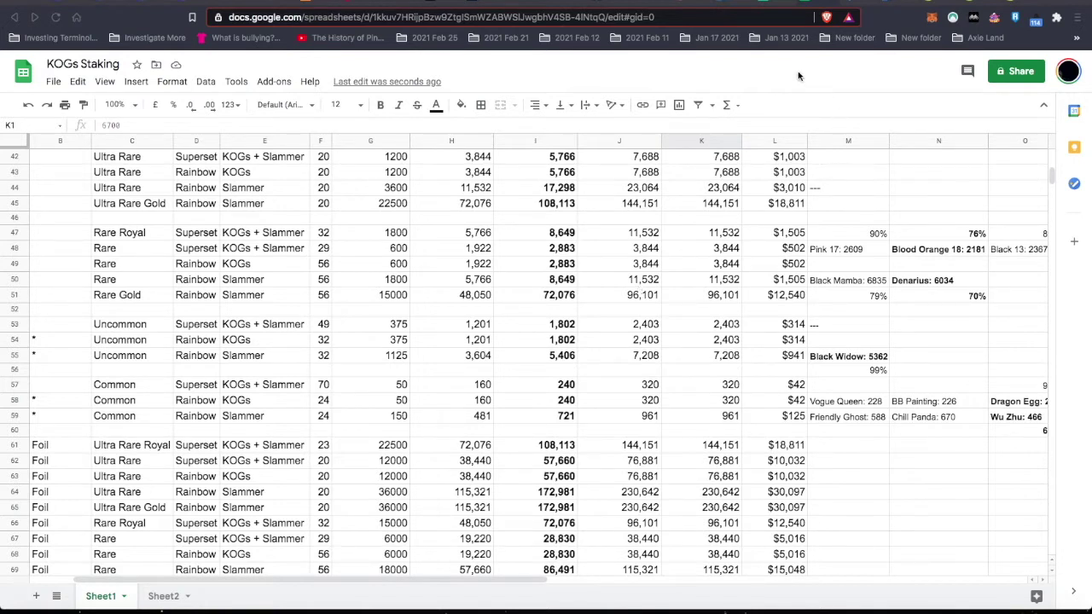
- Switch to the kogs.gg staking article and scroll down to the 2nd Edition rewards rows
left_click(727, 3)
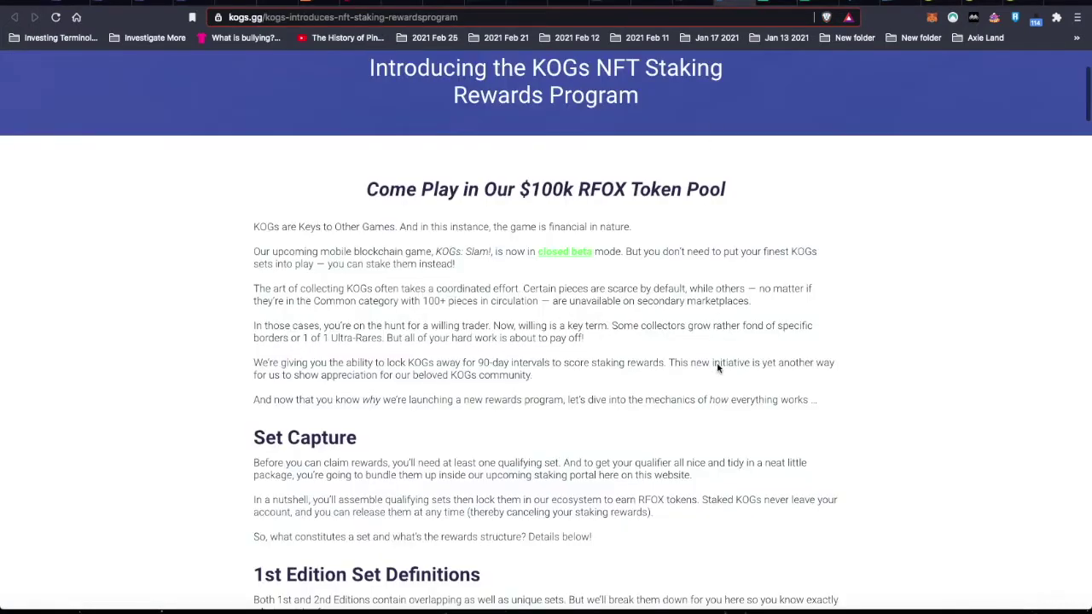
scroll(722, 404, "up", 1)
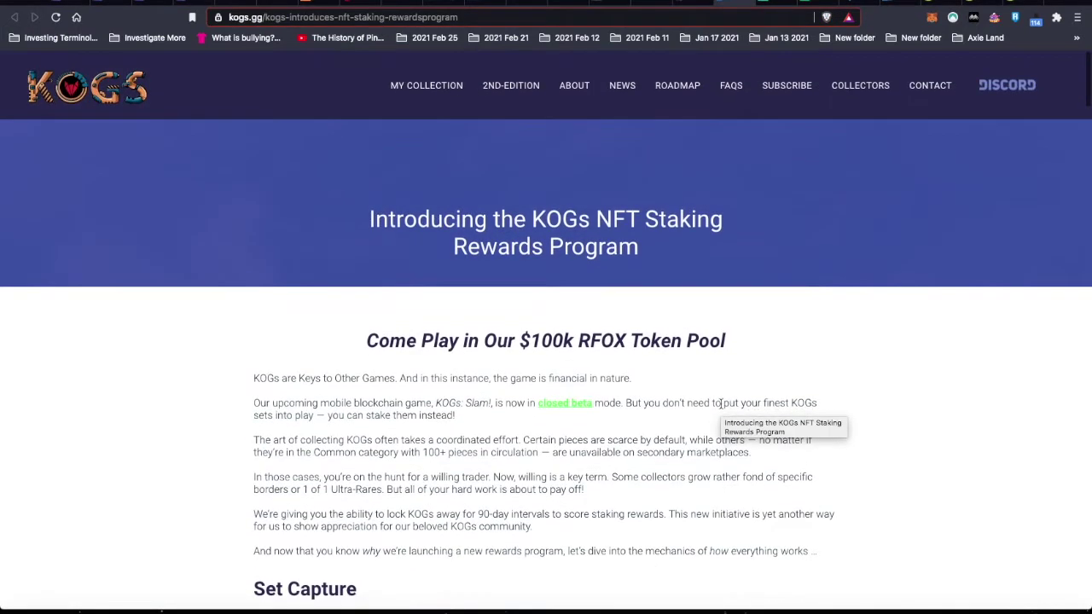
scroll(721, 404, "down", 8)
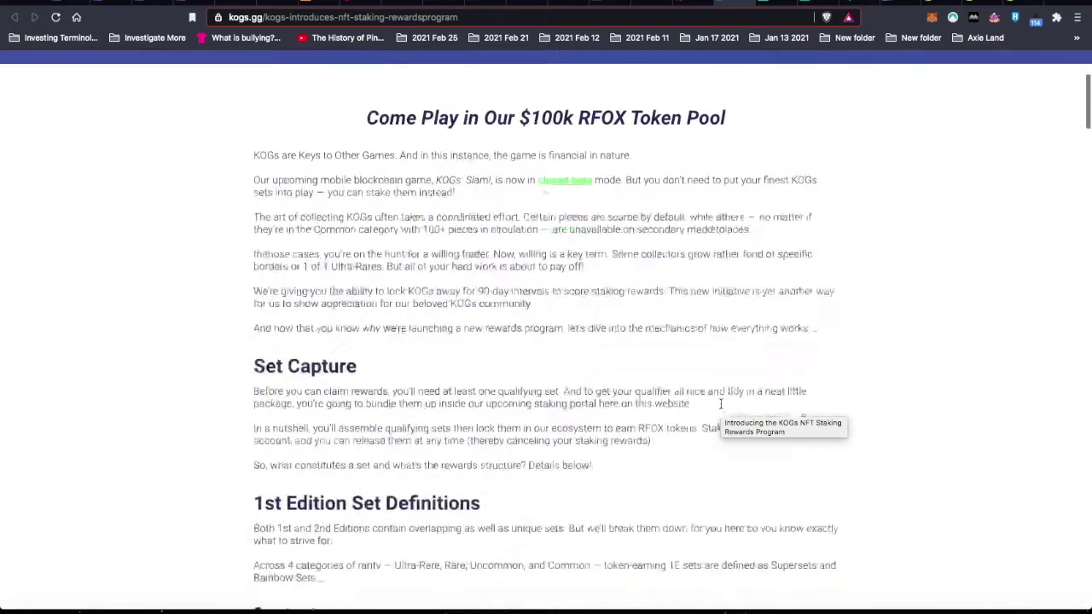
scroll(720, 408, "down", 7)
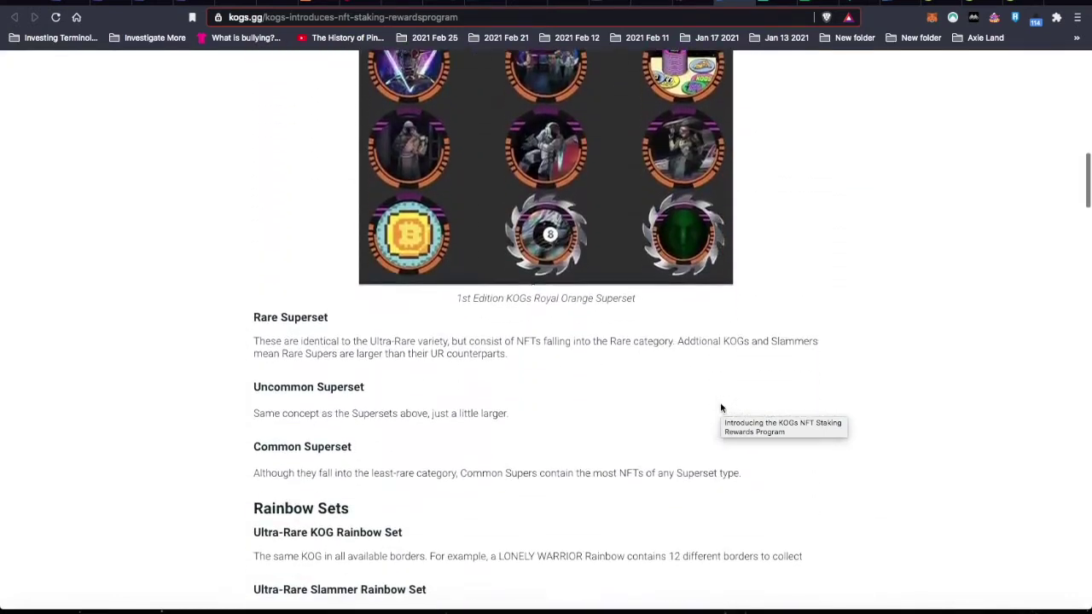
scroll(899, 452, "down", 4)
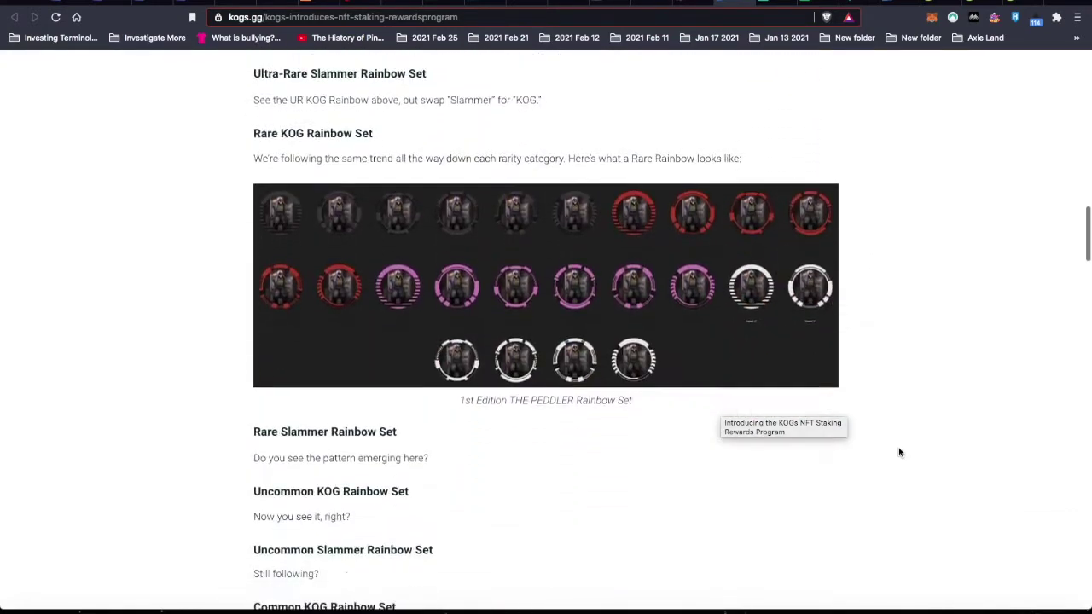
scroll(899, 452, "down", 7)
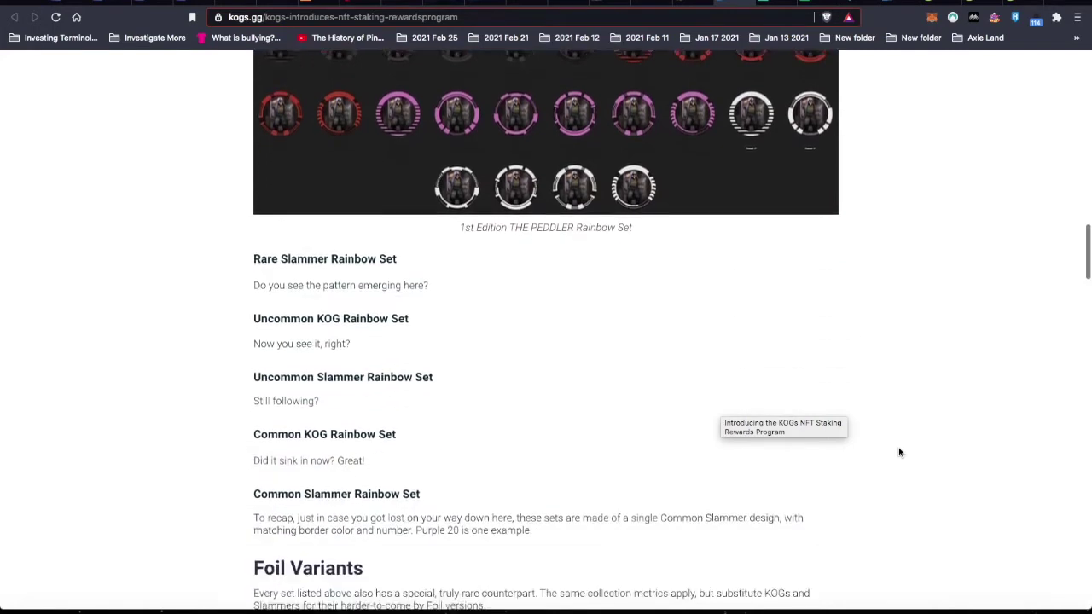
scroll(899, 453, "down", 5)
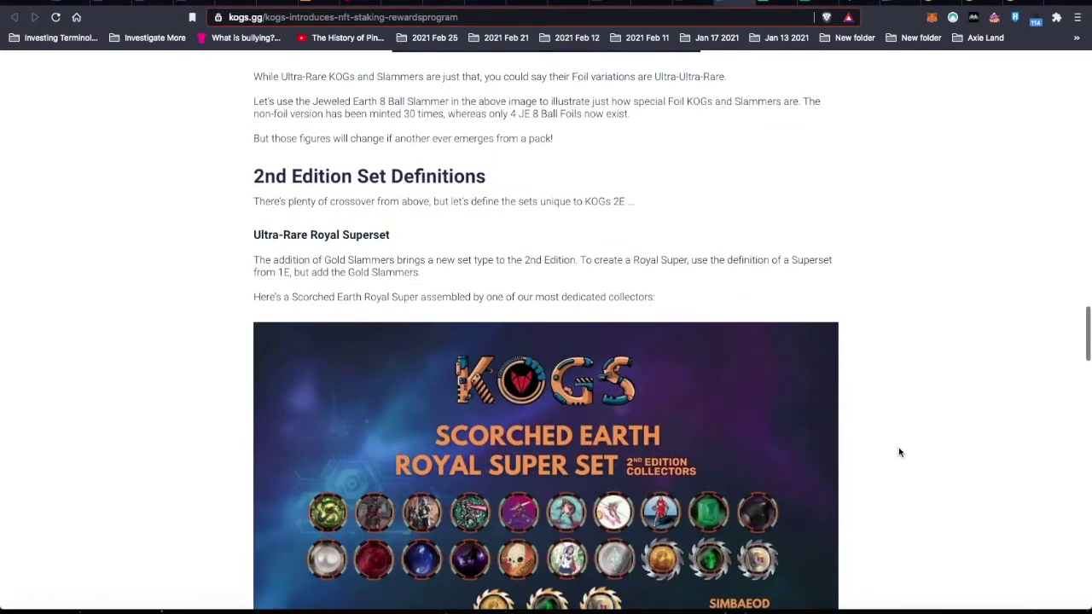
scroll(899, 452, "down", 8)
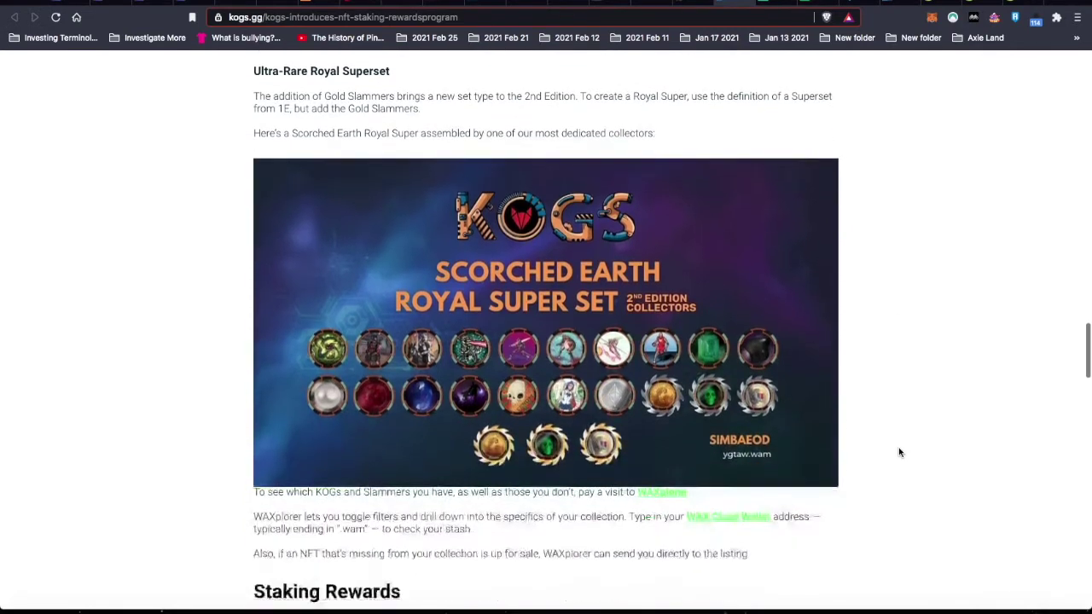
scroll(899, 452, "down", 1)
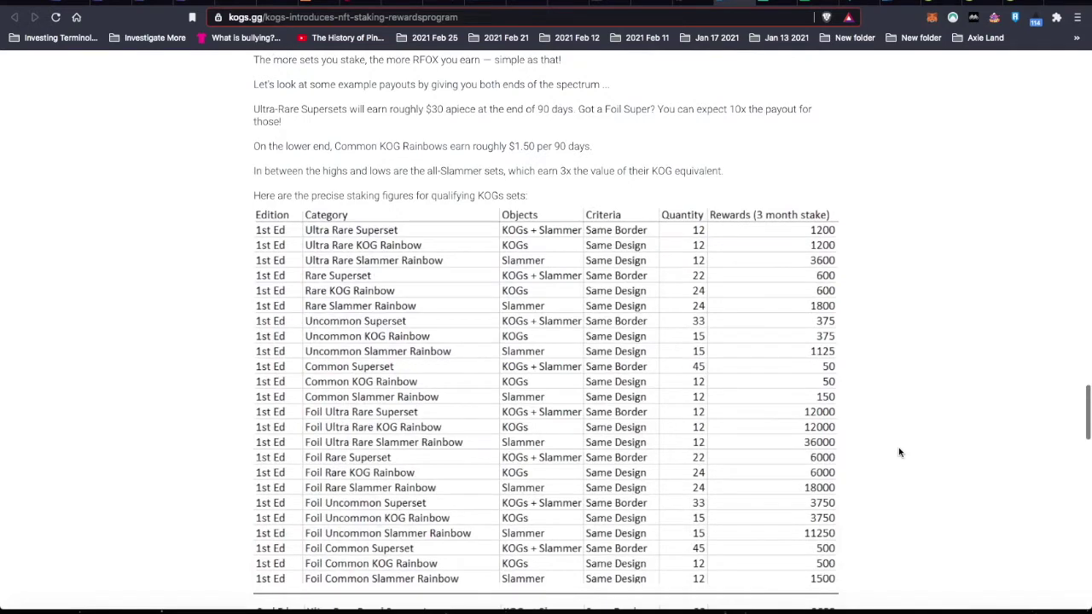
scroll(898, 452, "down", 4)
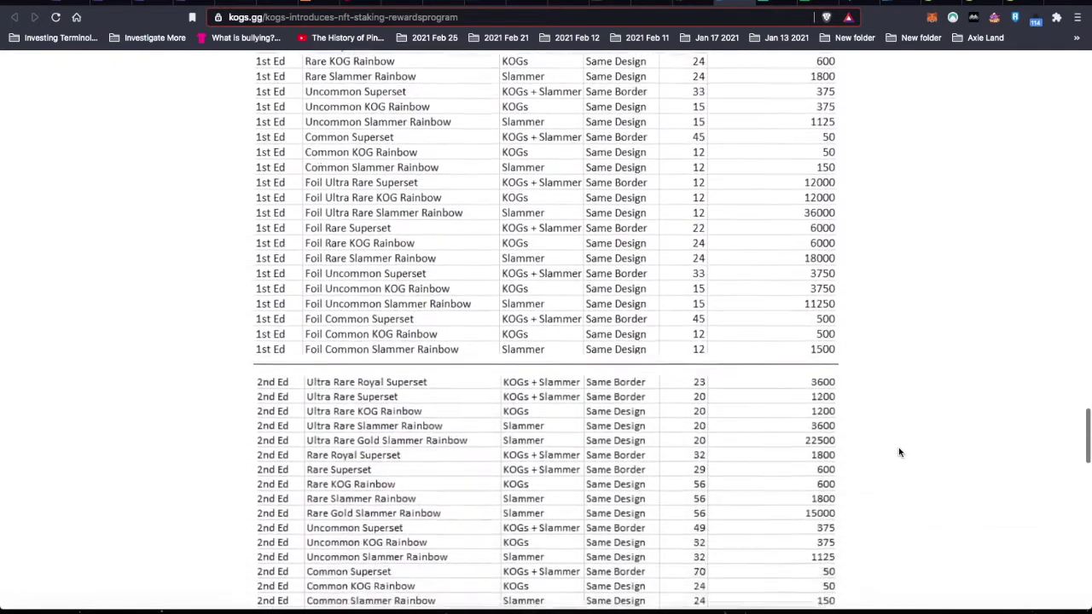
scroll(898, 453, "down", 2)
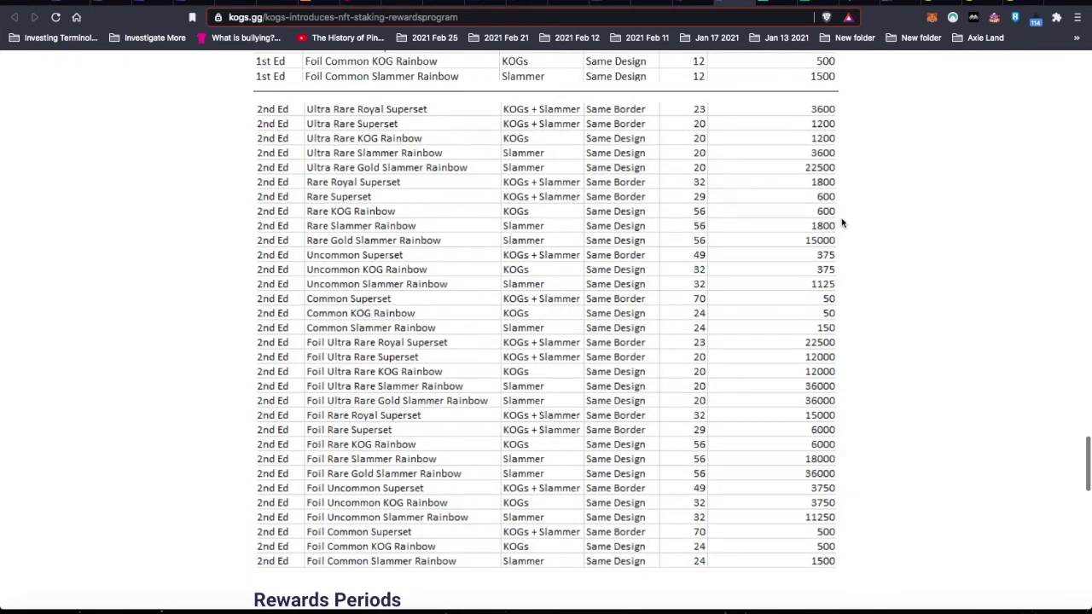
- Show the RedFOX Labs (RFOX) price chart for the last 14 days on CoinGecko
left_click(947, 2)
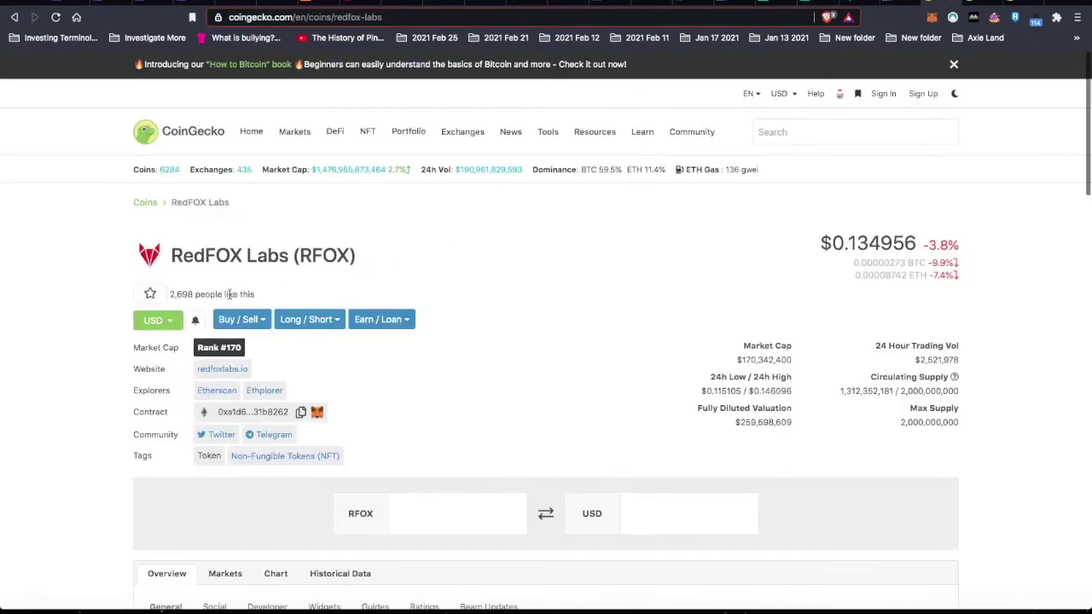
scroll(79, 394, "down", 1)
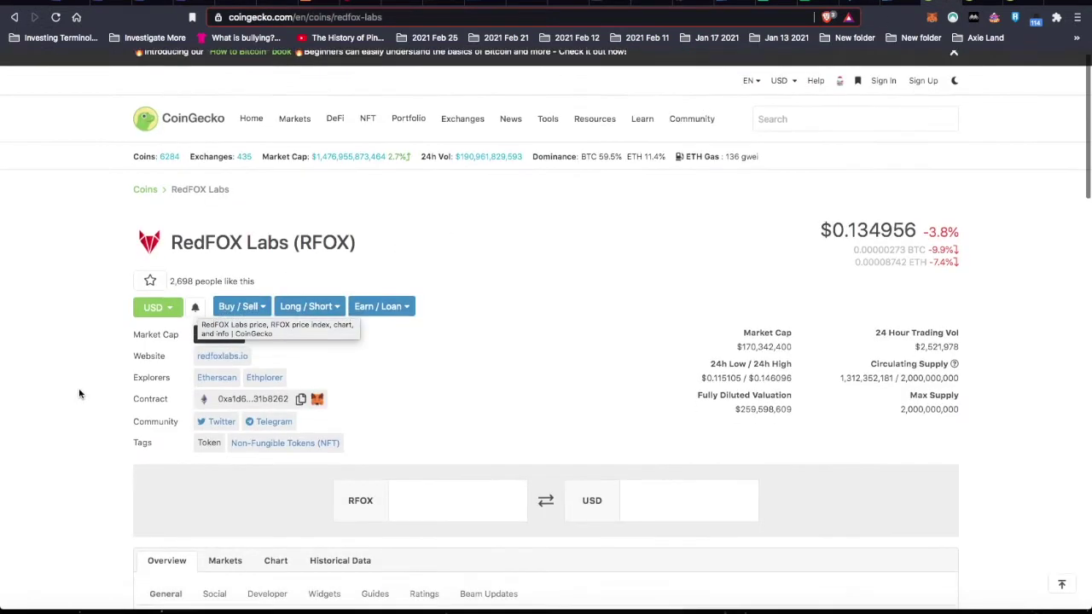
scroll(79, 394, "down", 5)
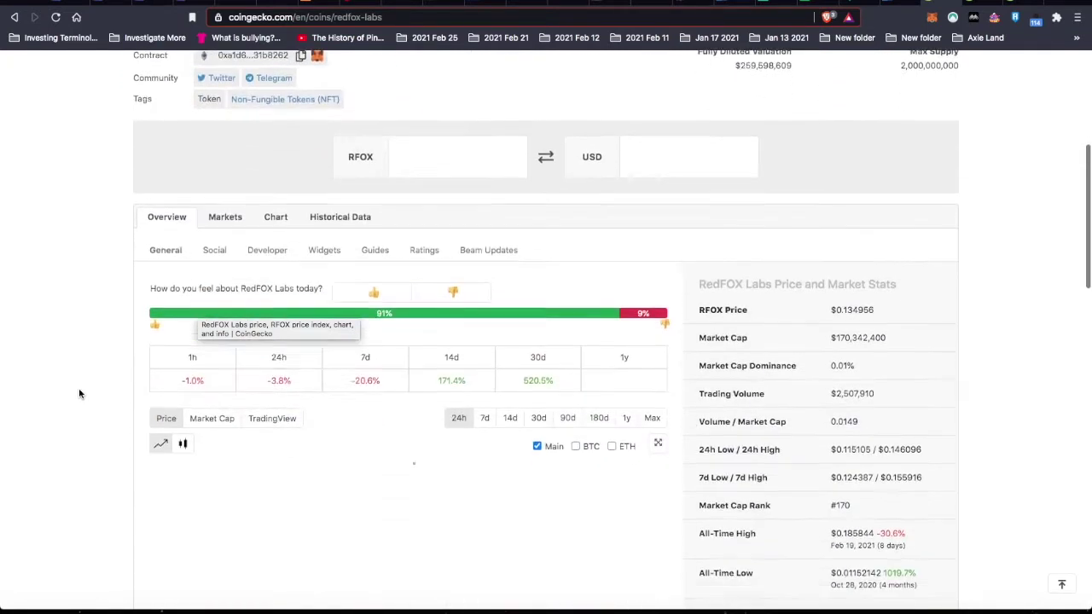
scroll(80, 394, "down", 1)
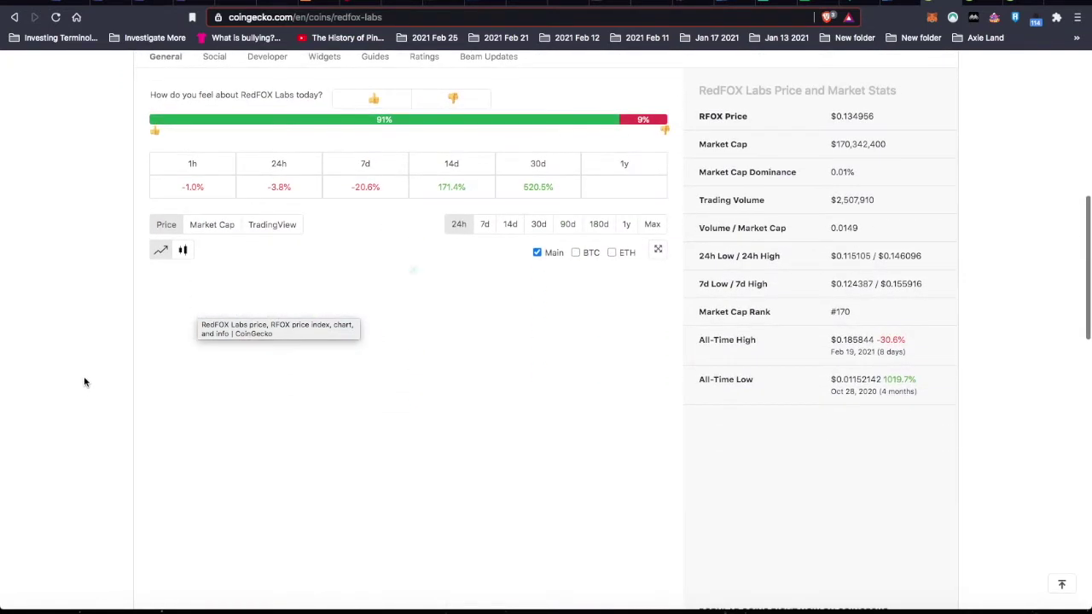
left_click(511, 225)
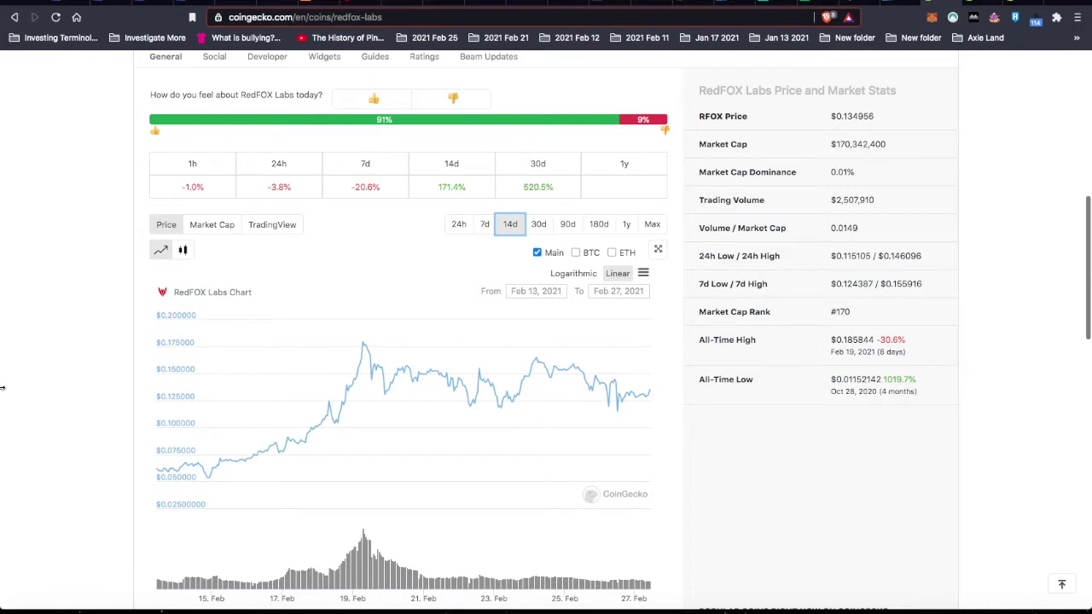
scroll(2, 388, "up", 3)
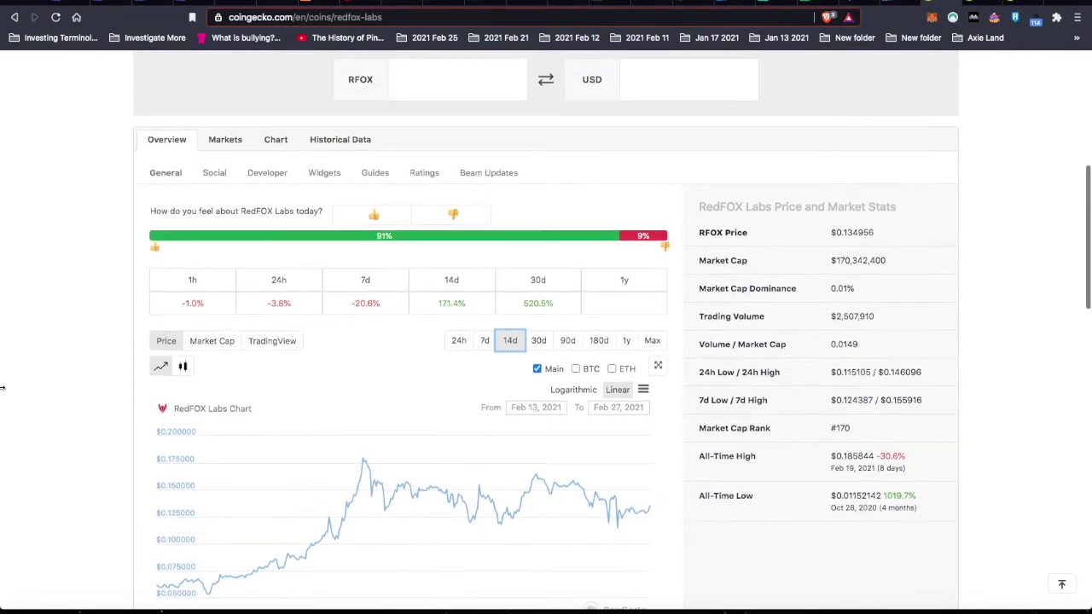
scroll(3, 389, "up", 10)
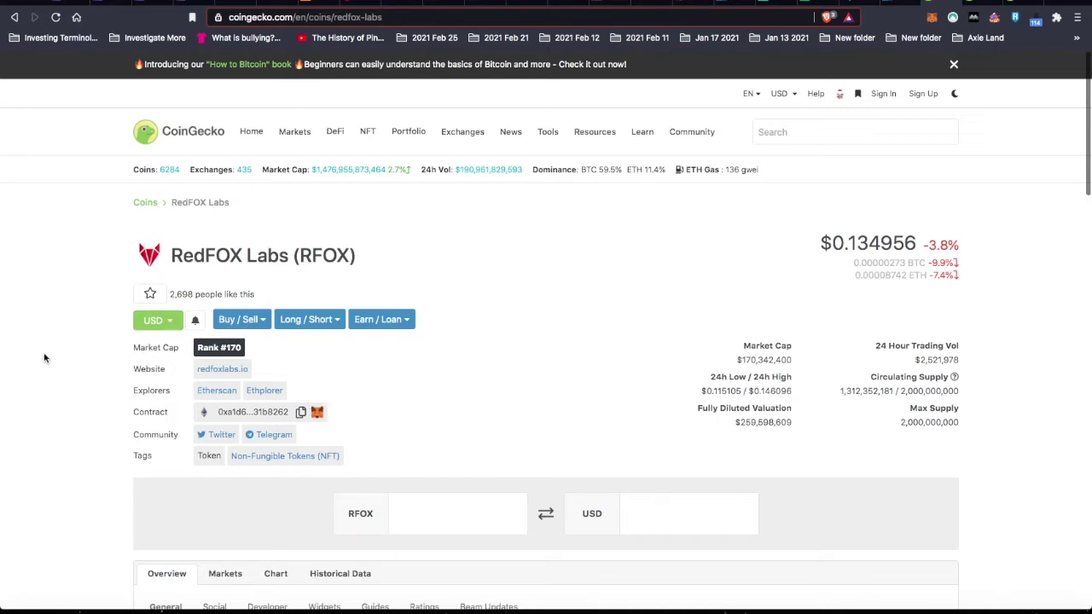
- Return to the KOGs Staking sheet's 2nd Edition RFOX and WAXP reward values
scroll(45, 358, "down", 5)
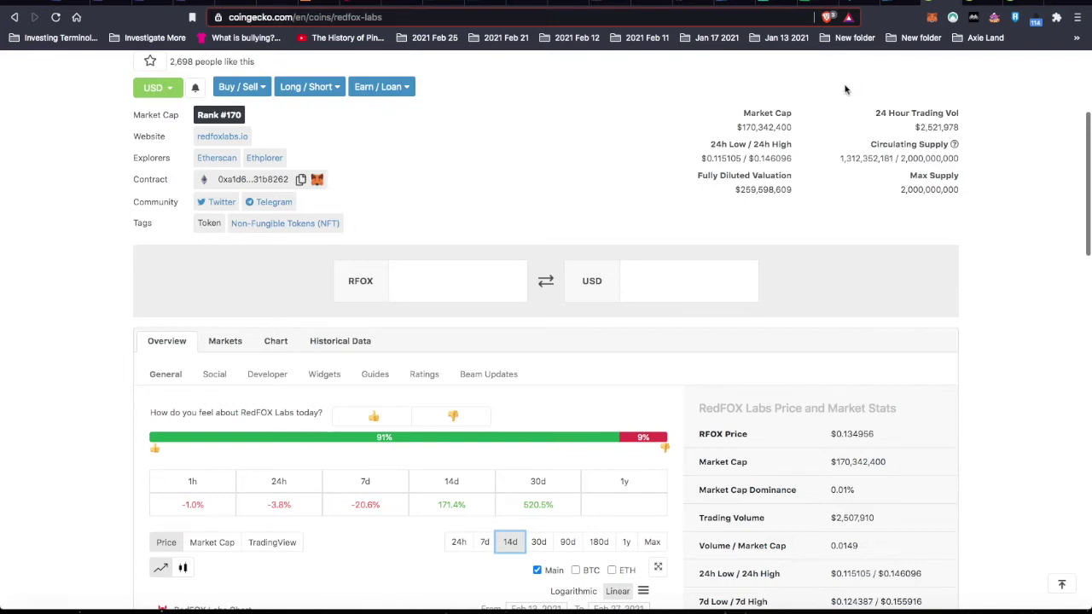
left_click(819, 3)
scroll(516, 295, "up", 3)
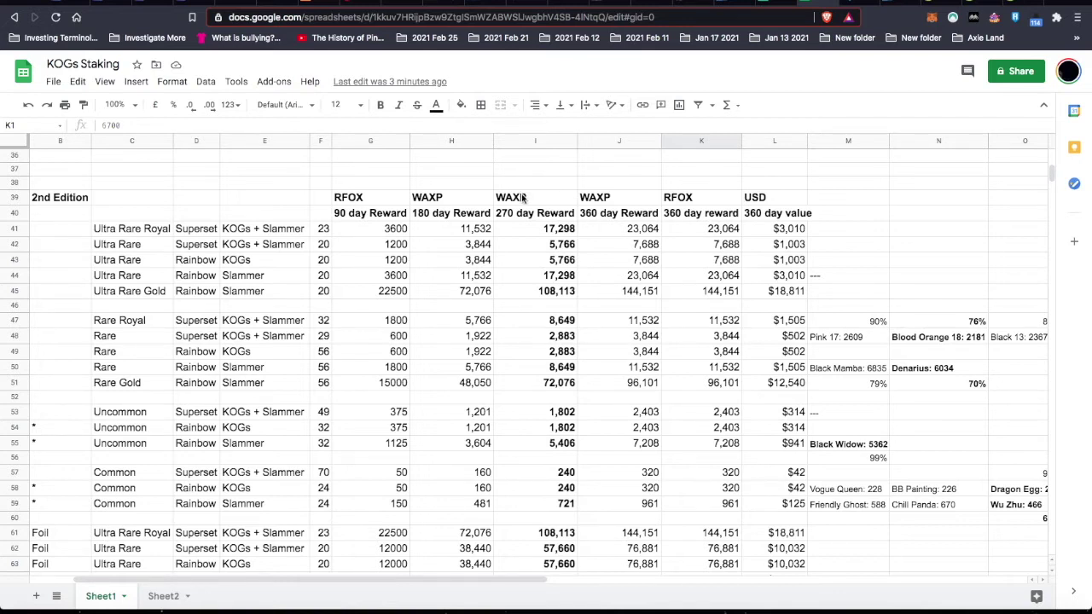
left_click_drag(524, 198, 521, 248)
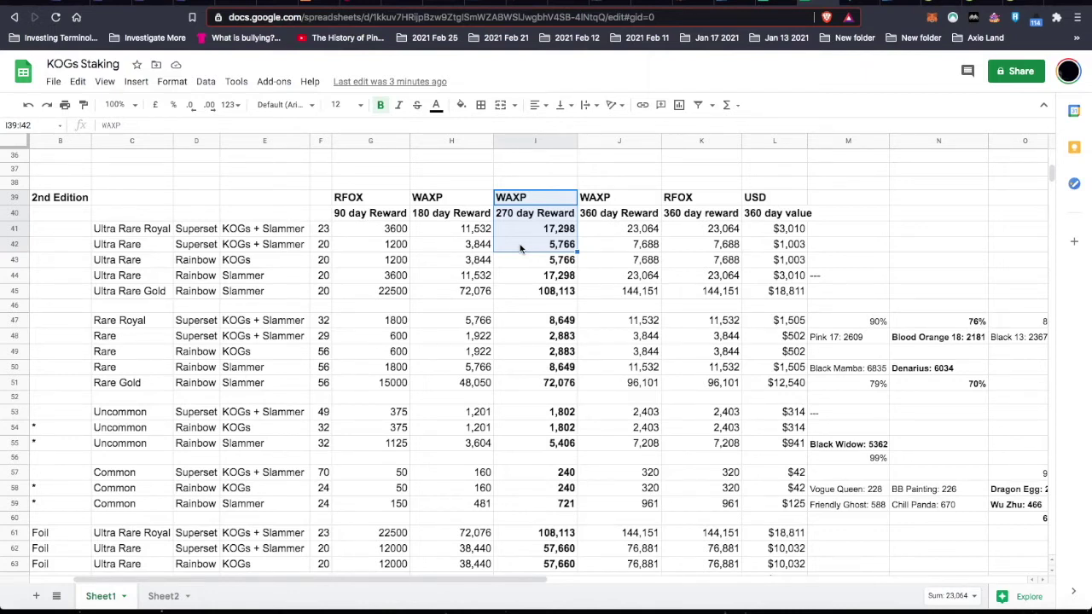
left_click(371, 227)
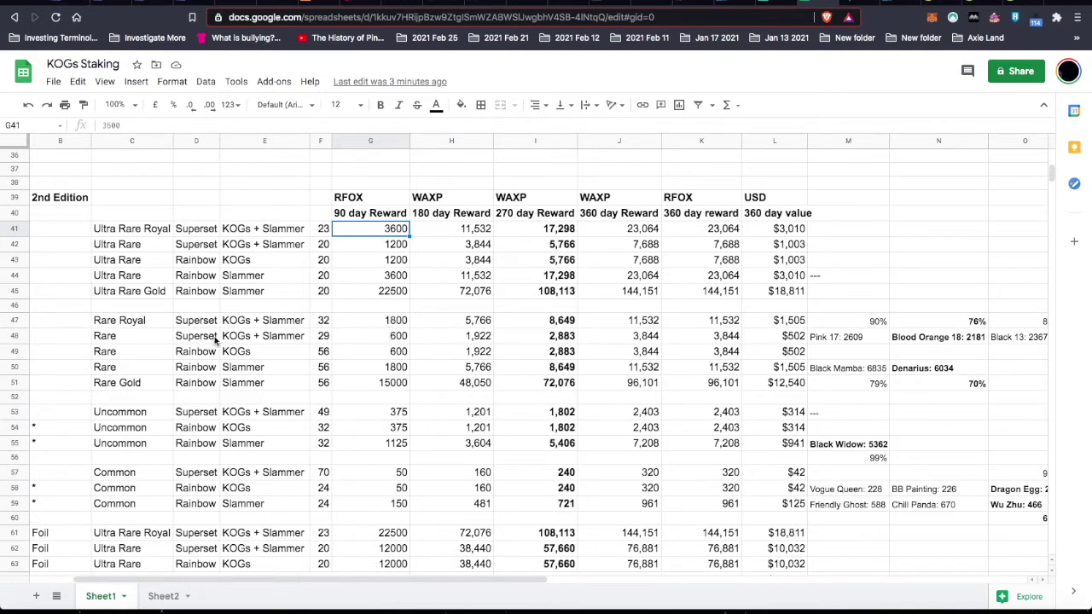
left_click(392, 339)
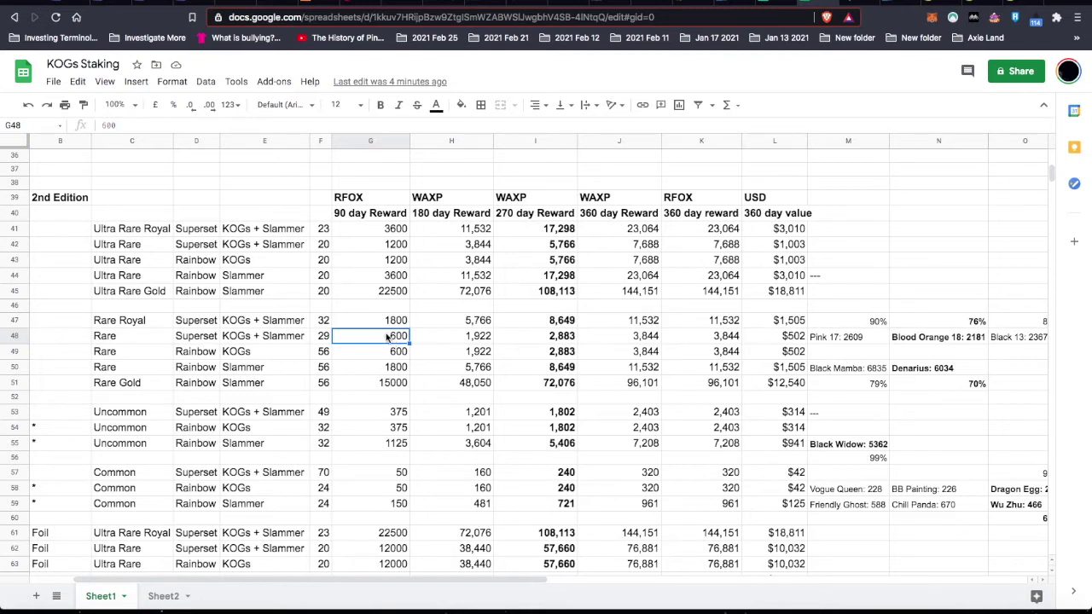
left_click(474, 339)
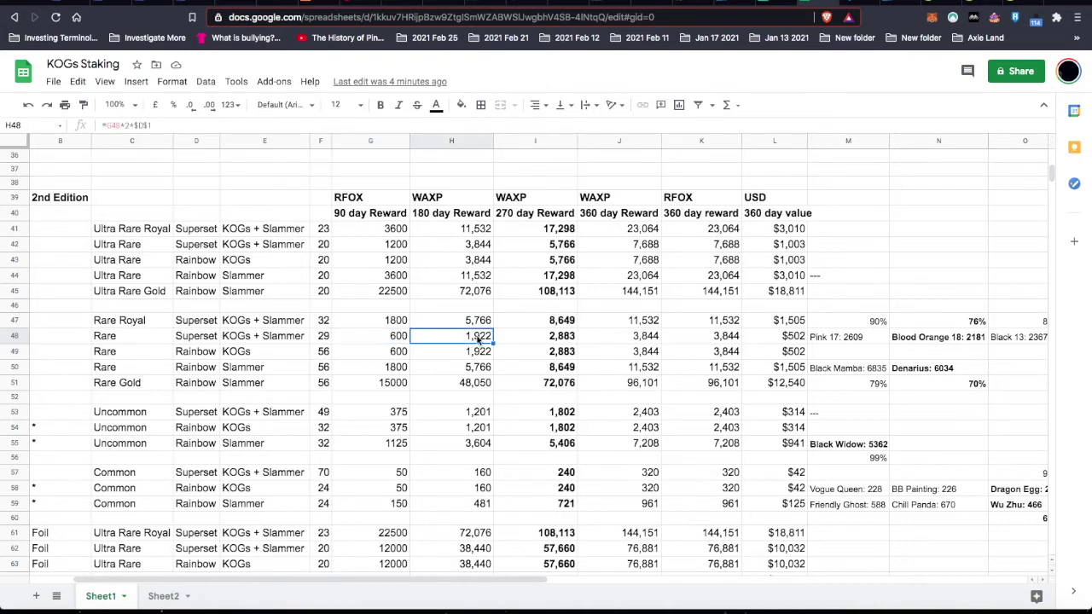
left_click(558, 338)
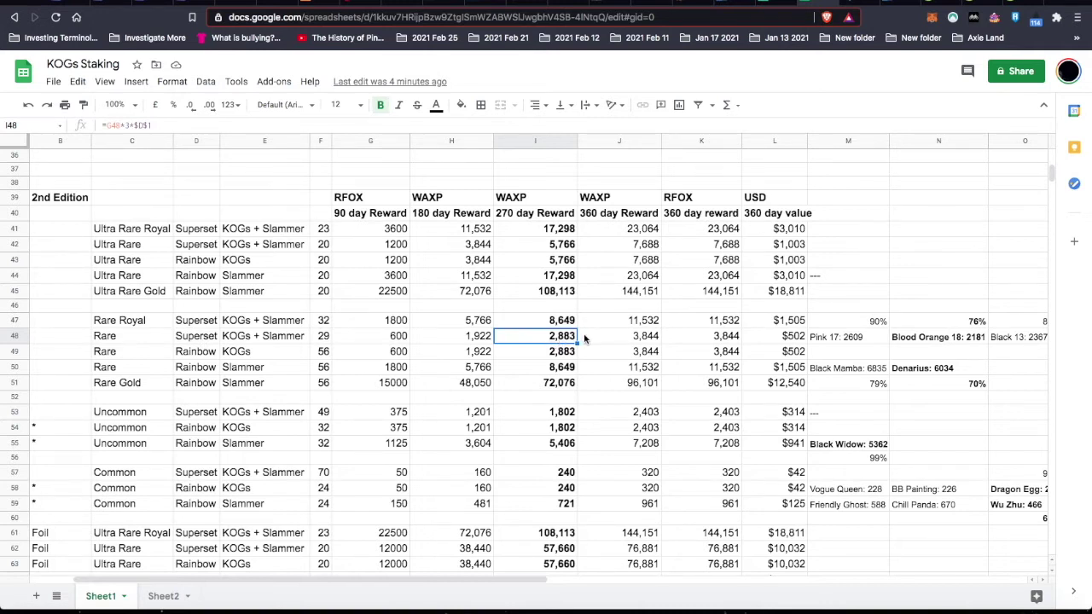
left_click(841, 340)
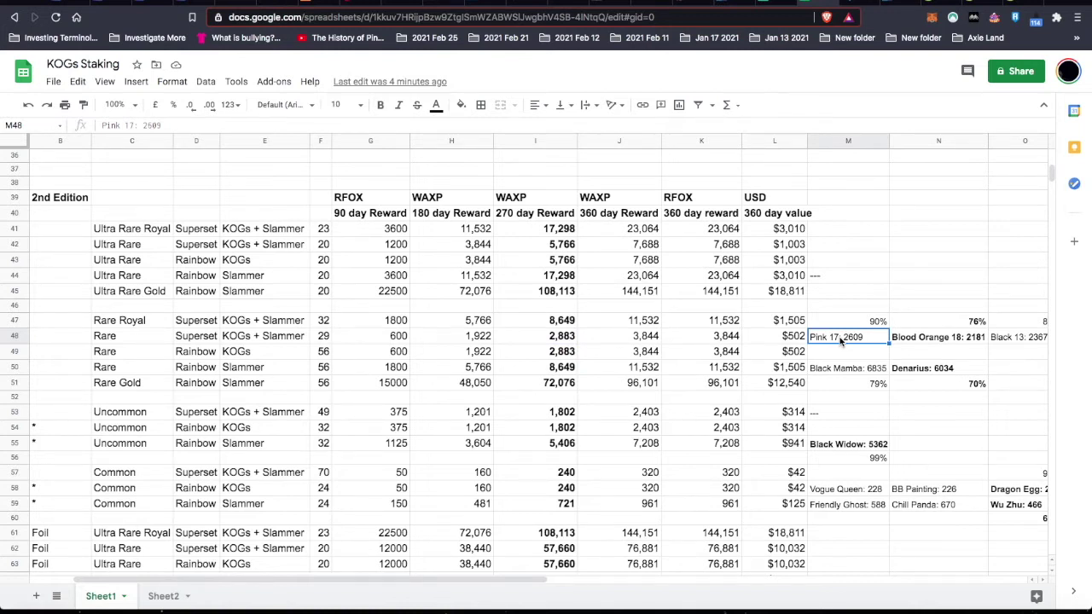
key("Up")
key("Up")
key("Up")
key("Up")
key("Up")
key("Up")
key("Up")
key("Down")
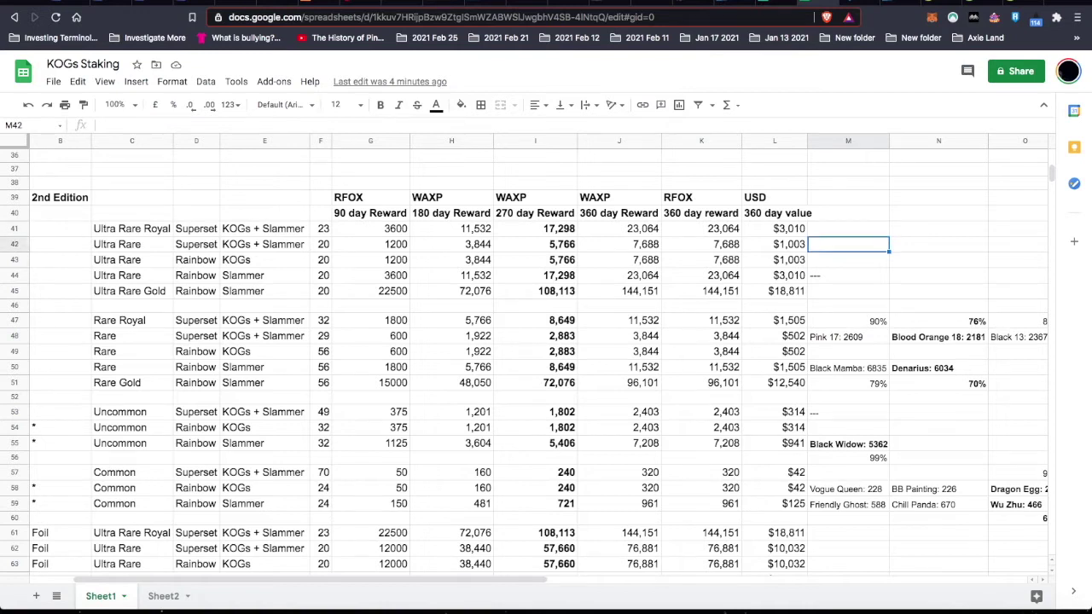
key("Down")
key("Down")
key("Down")
key("Down")
key("Down")
key("Down")
key("Down")
key("Down")
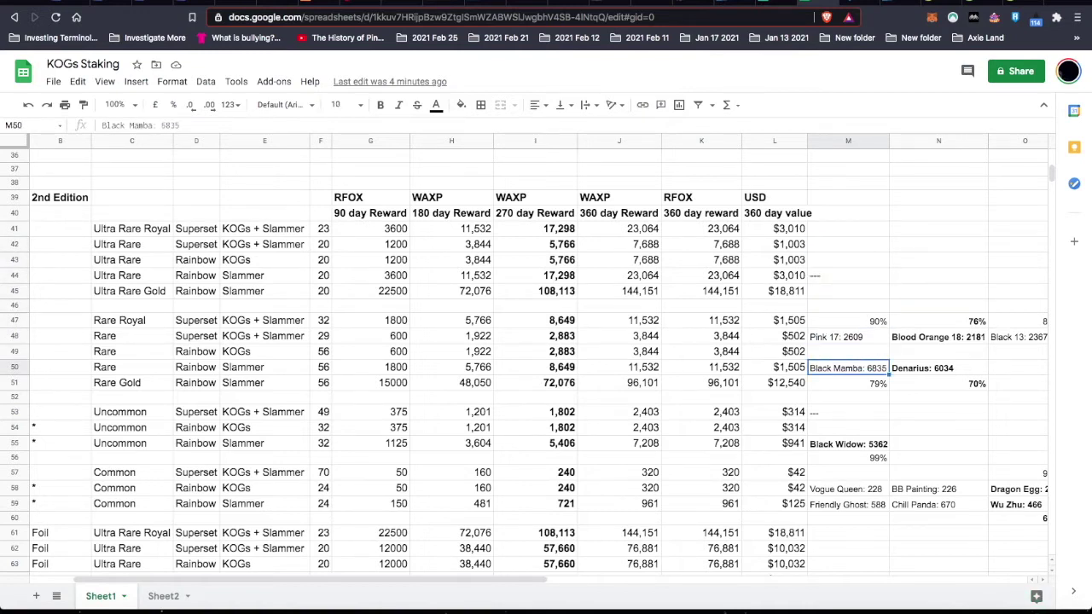
key("Up")
key("Up")
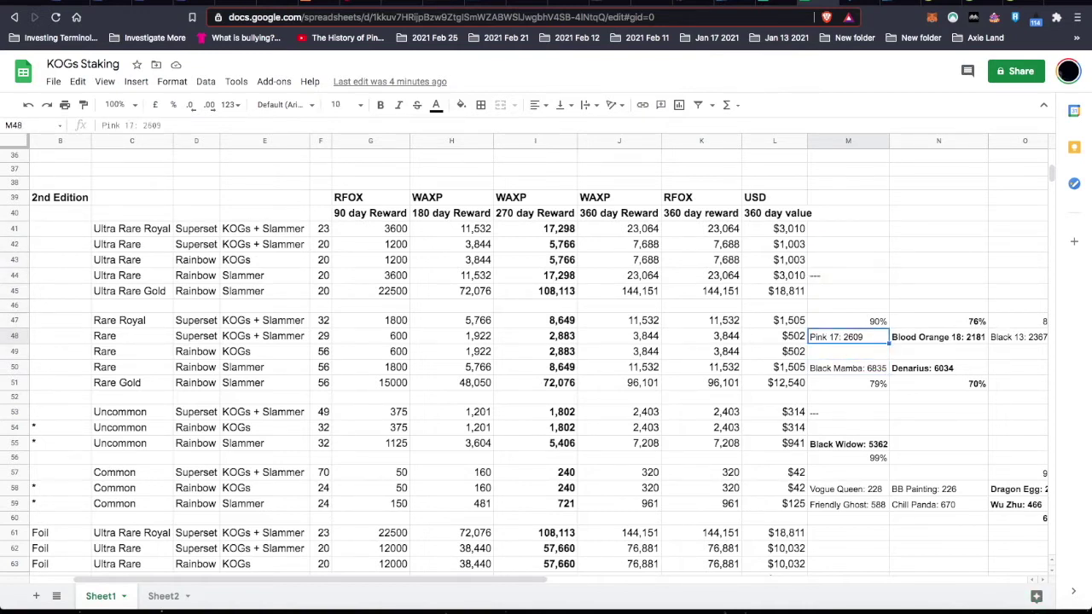
key("Right")
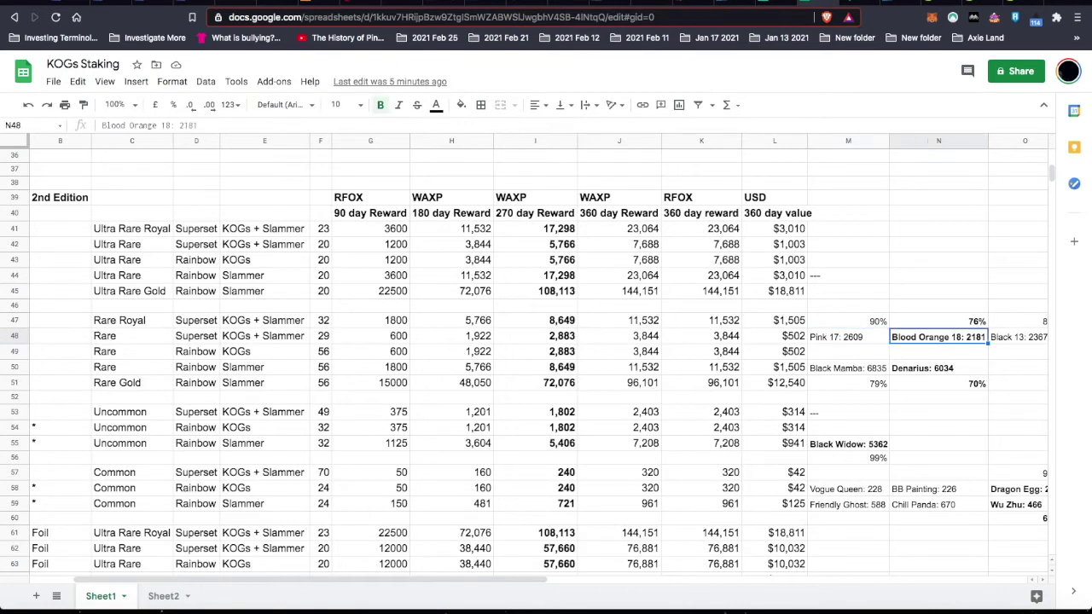
key("Left")
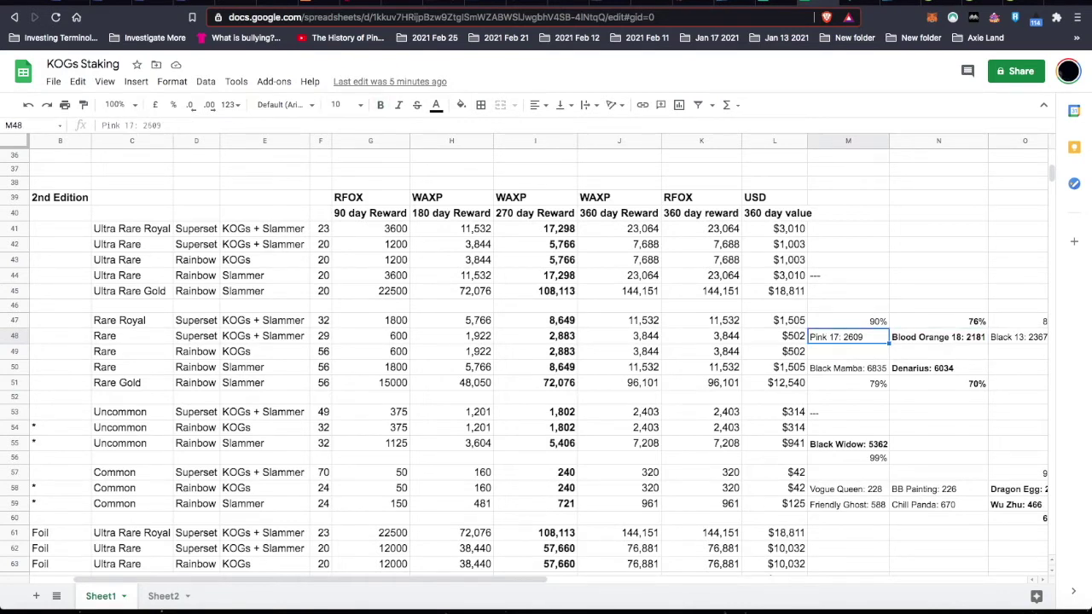
key("Right")
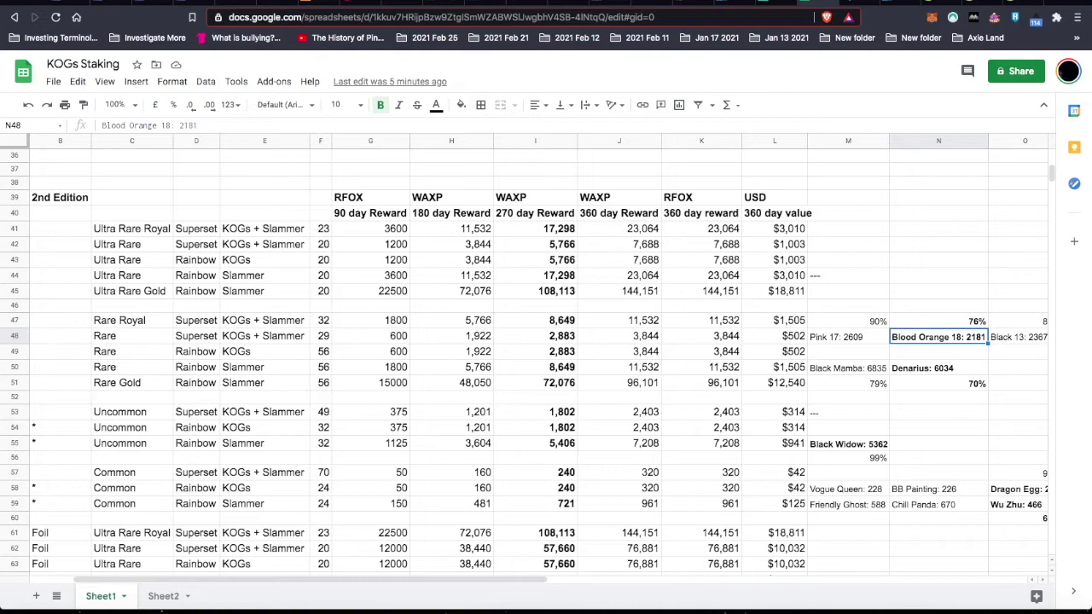
key("Left")
key("Right")
key("Left")
key("Left")
key("Left")
key("Left")
key("Left")
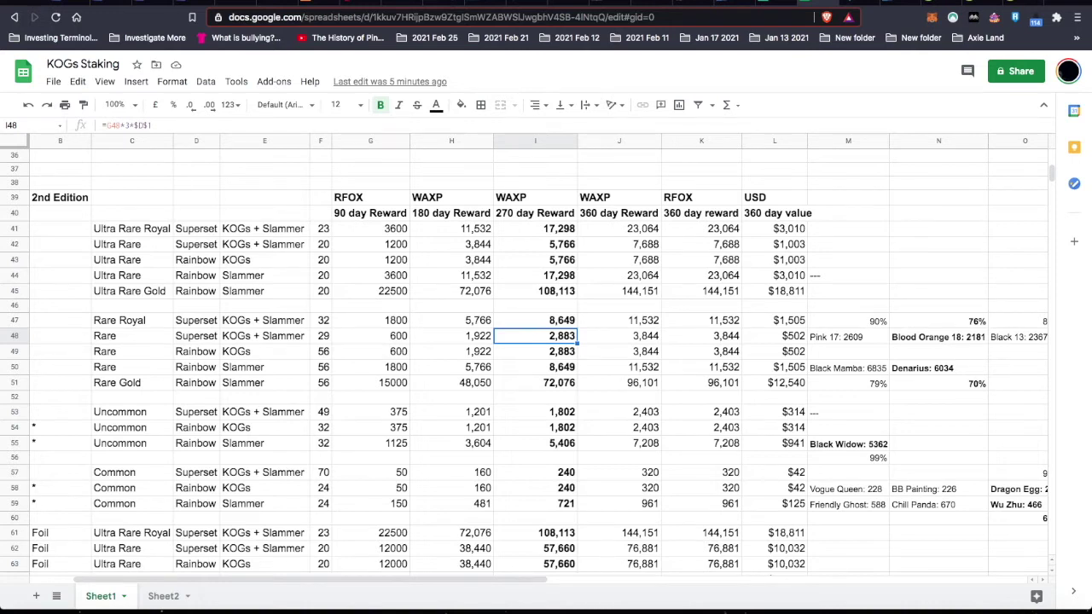
key("Right")
key("Right")
key("Right")
key("Right")
key("Right")
key("Right")
key("Right")
key("Right")
key("Right")
key("Right")
key("Right")
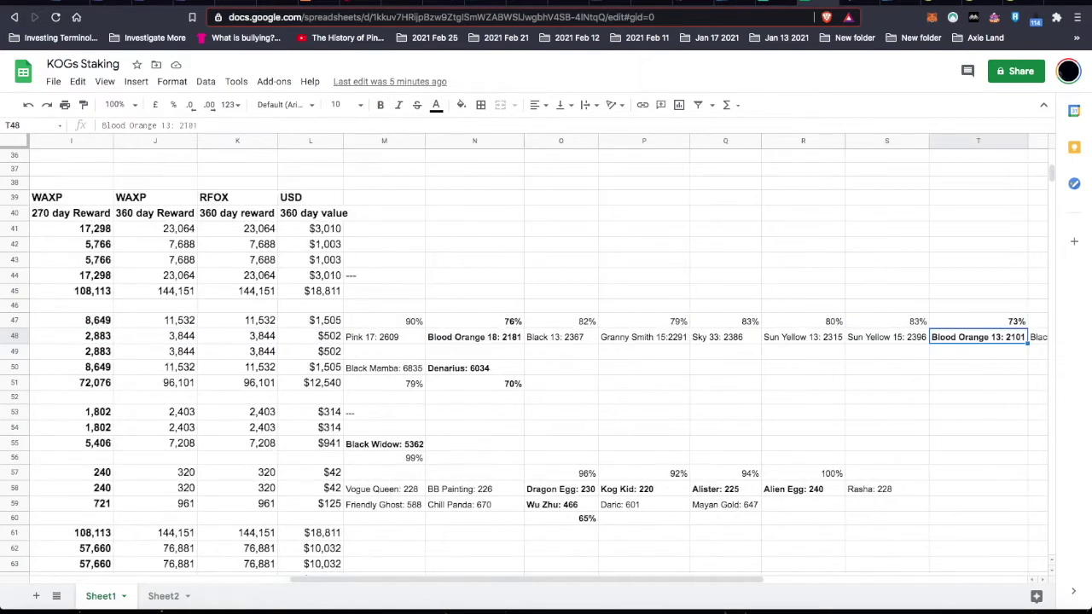
key("Right")
key("Left")
key("Left")
key("Left")
key("Left")
key("Left")
key("Left")
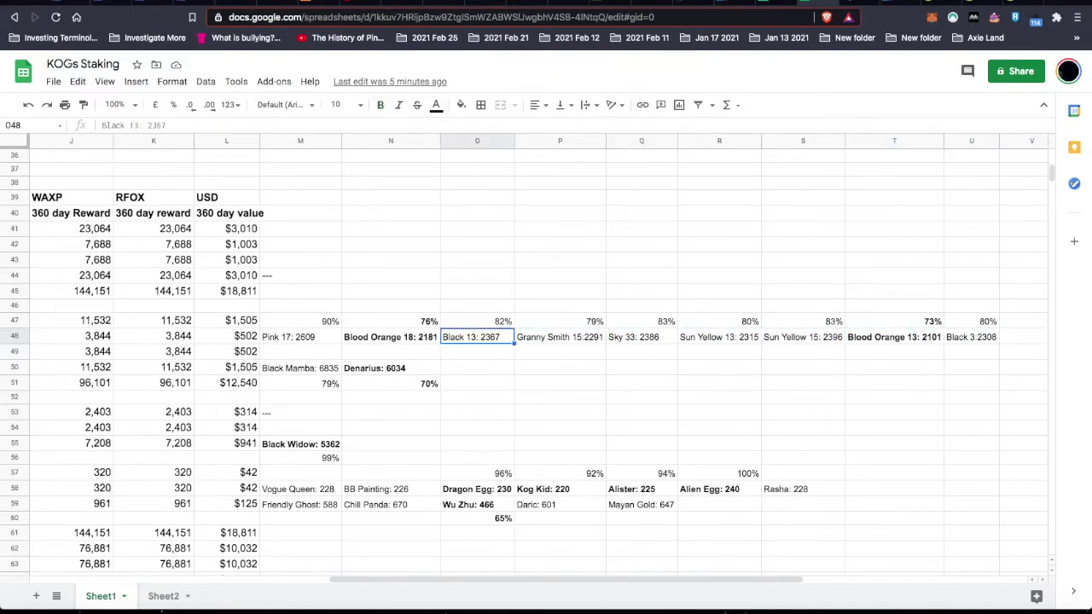
key("Left")
key("Down")
key("Down")
key("Down")
key("Down")
key("Down")
key("Down")
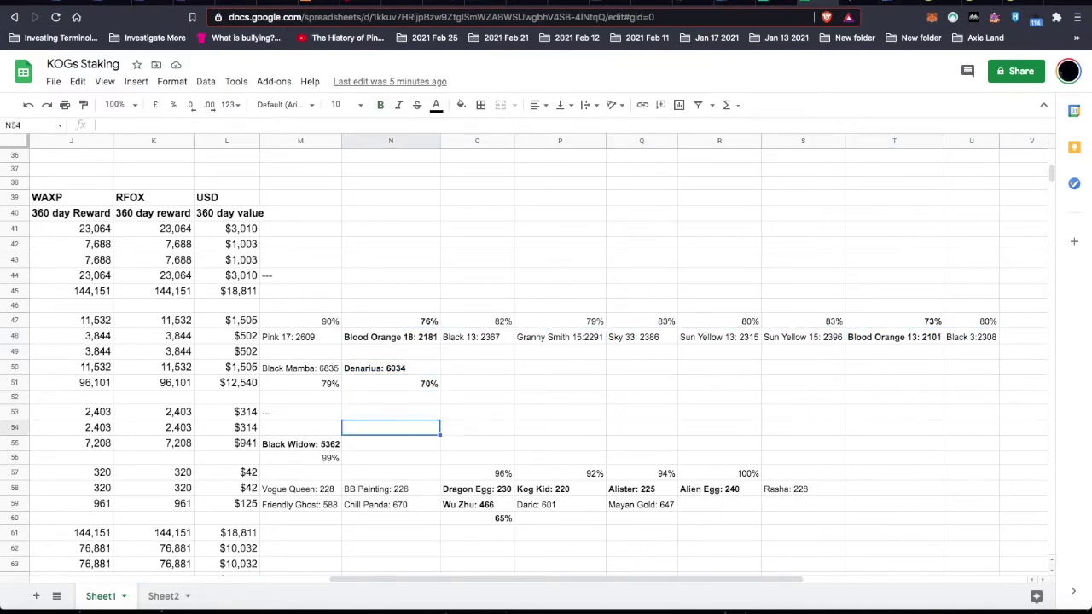
key("Down")
key("Down")
key("Down")
key("Down")
key("Down")
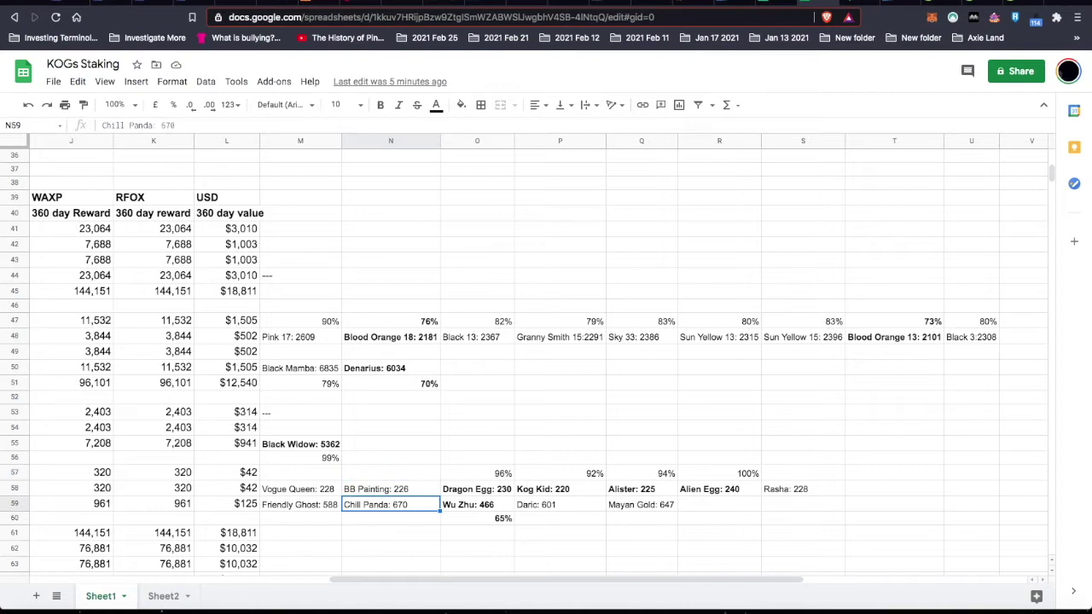
key("Up")
key("Right")
key("Down")
key("Up")
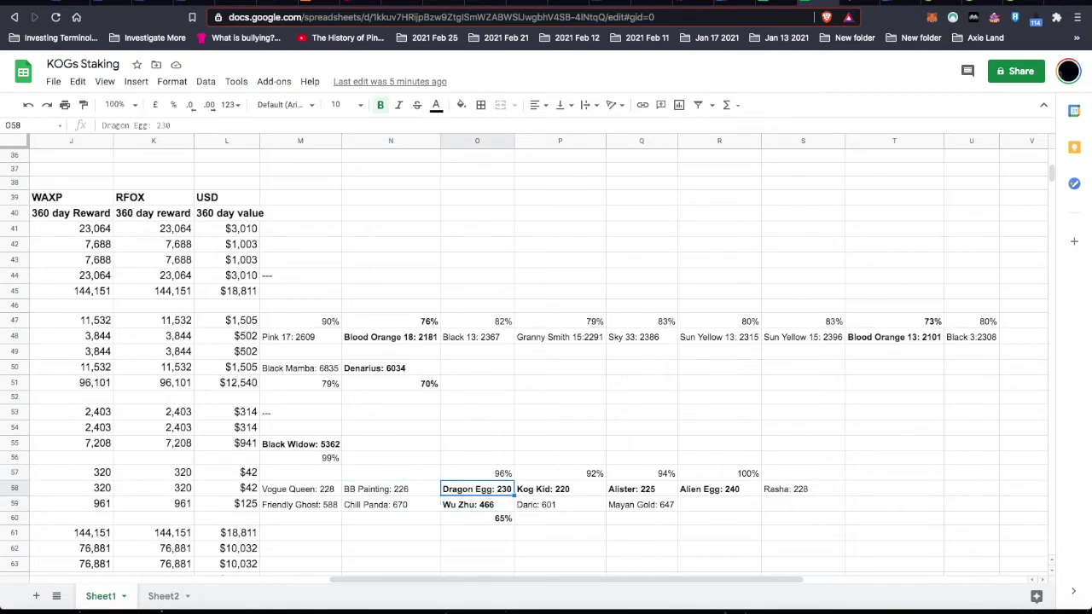
key("Right")
key("Right")
key("Right")
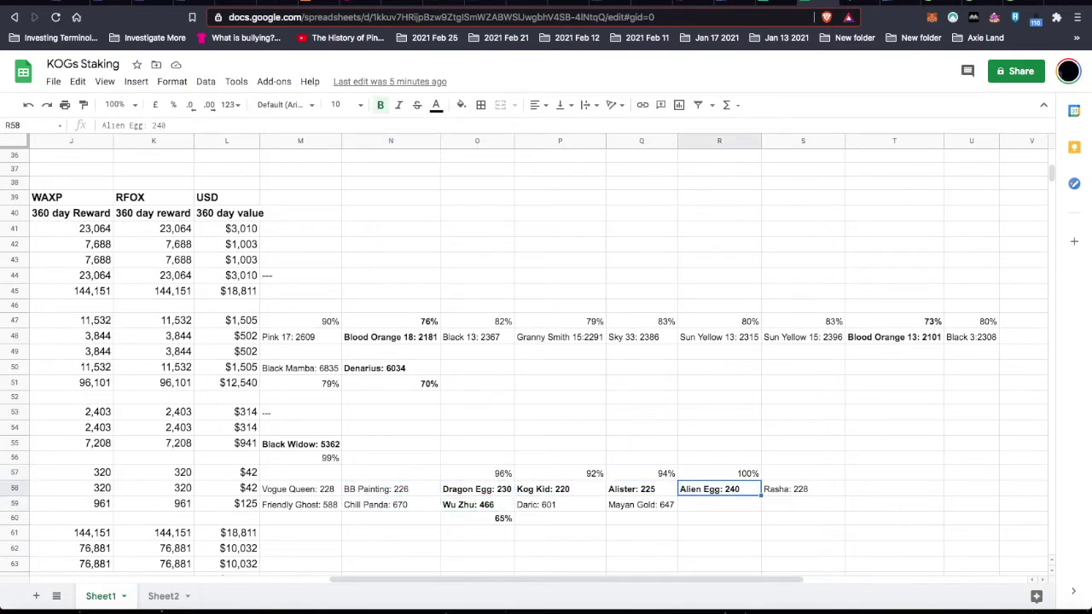
key("Up")
key("Up")
key("Up")
key("Up")
key("Up")
key("Up")
key("Up")
key("Up")
key("Up")
key("Up")
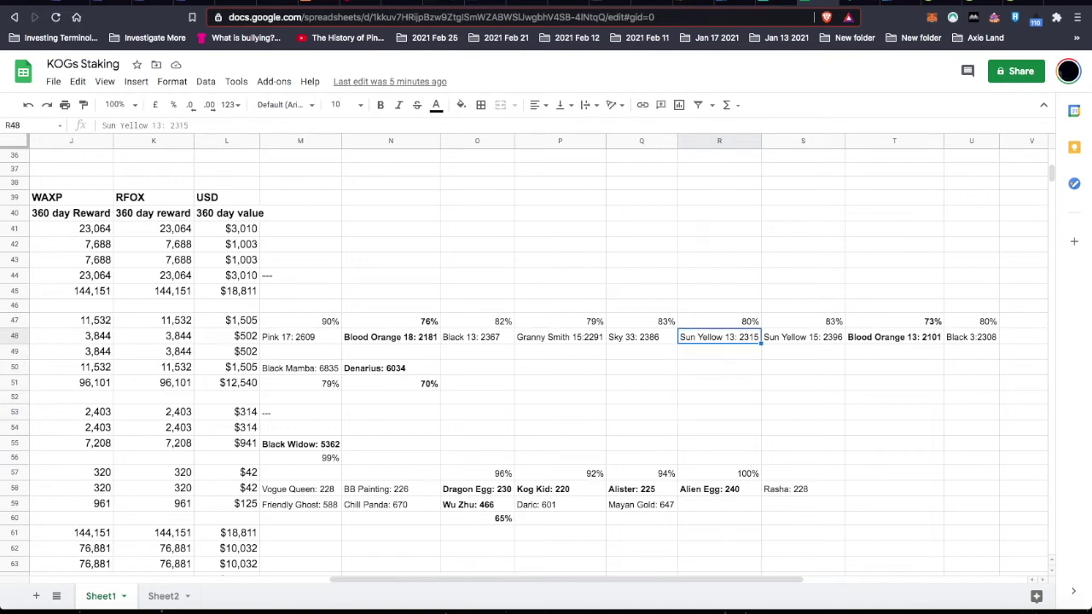
key("Left")
key("Left")
key("Left")
key("Left")
key("Left")
key("Right")
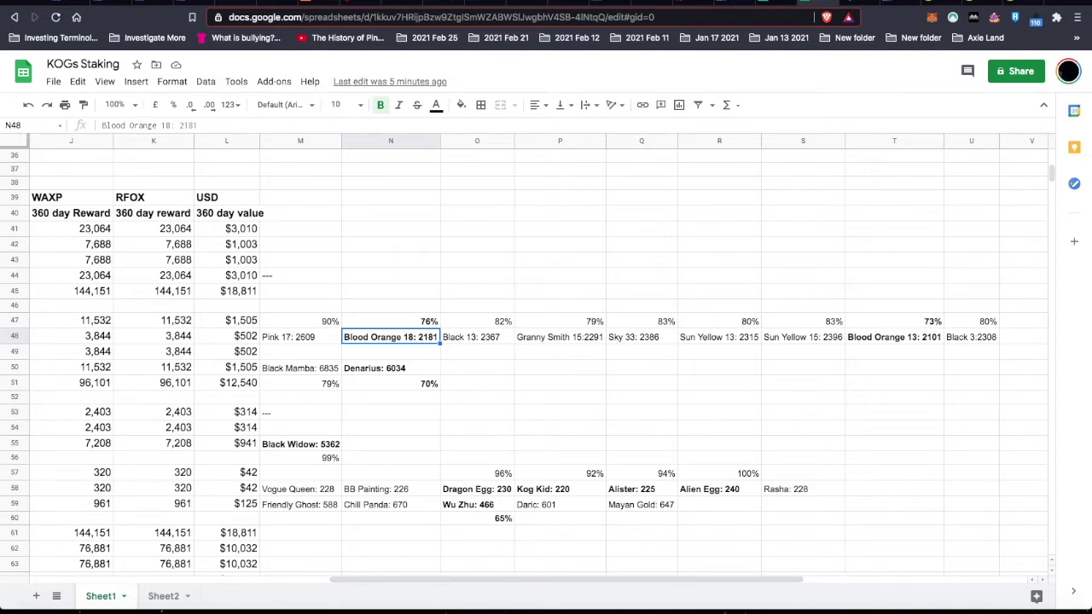
left_click(477, 337)
left_click(391, 337)
key("Right")
key("Right")
key("Right")
key("Right")
key("Right")
key("Right")
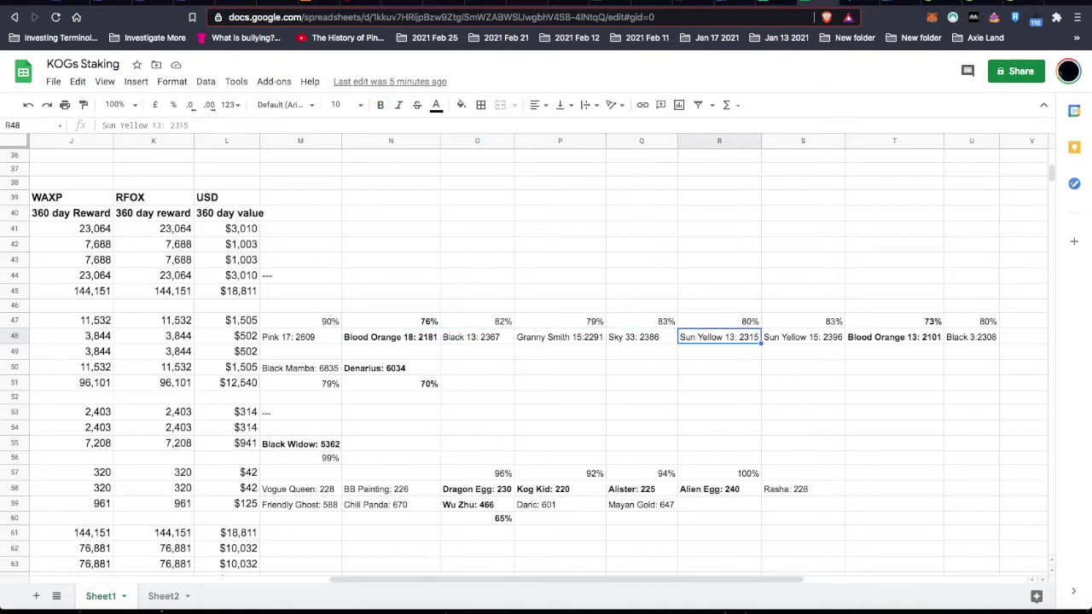
key("Left")
key("Left")
key("Left")
key("Left")
key("Left")
key("Left")
key("Down")
key("Down")
key("Down")
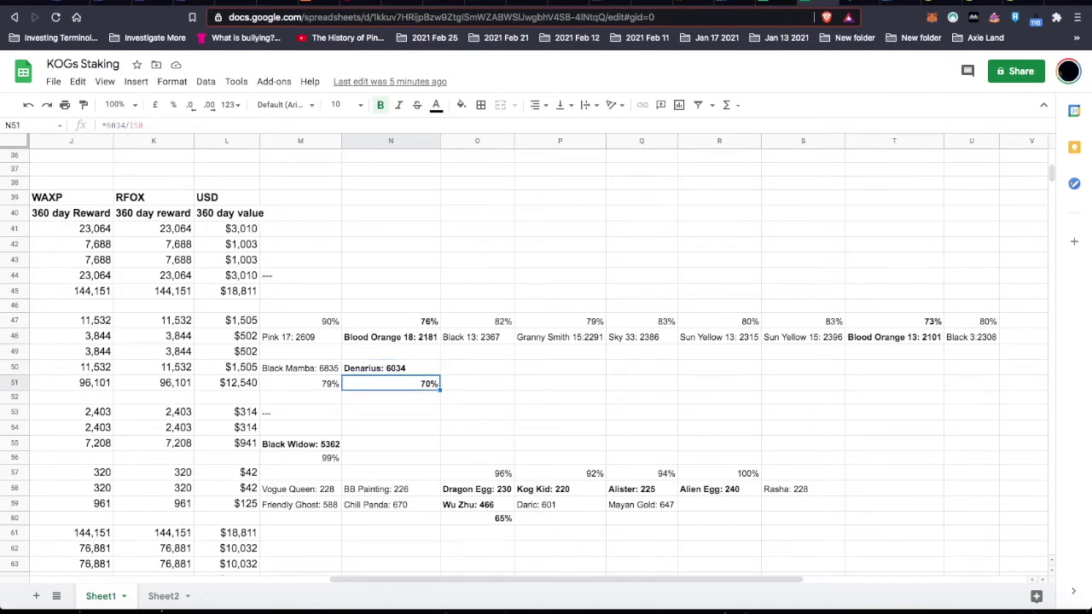
key("Up")
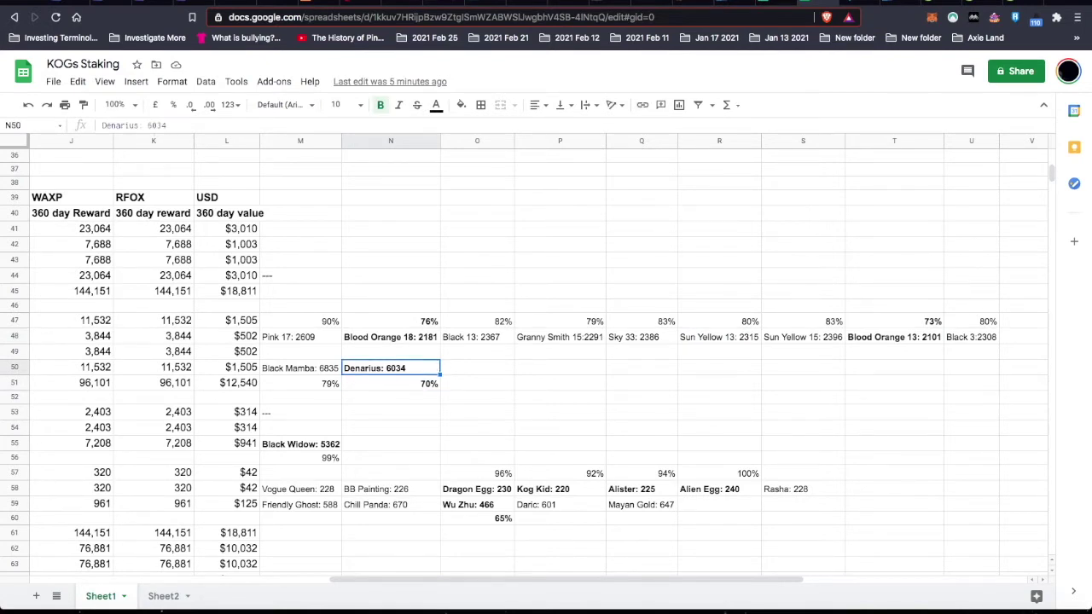
key("Left")
key("Left")
key("Left")
key("Left")
key("Left")
key("Left")
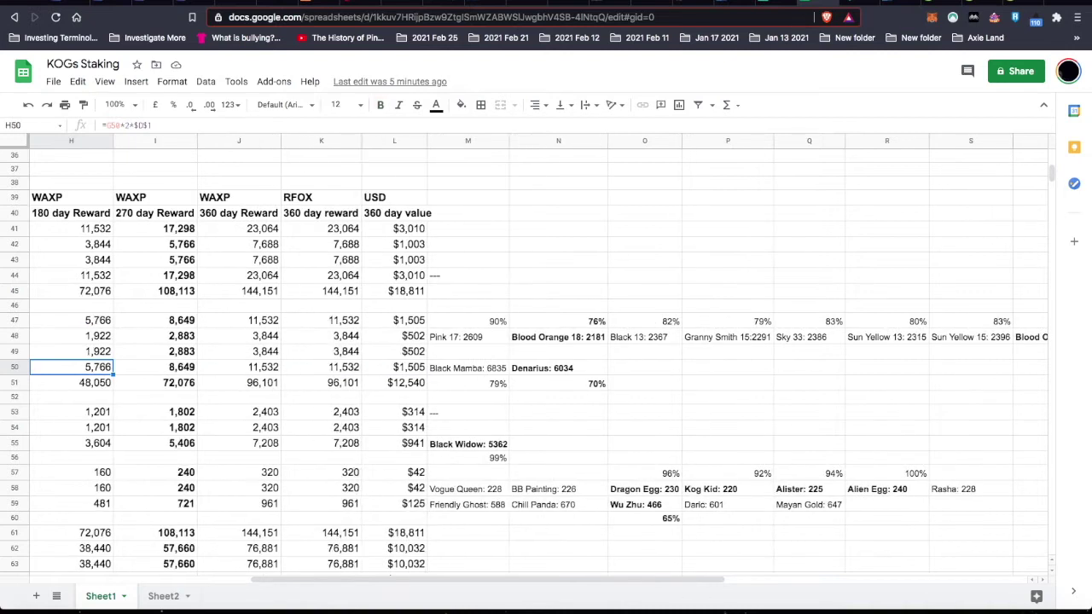
key("Right")
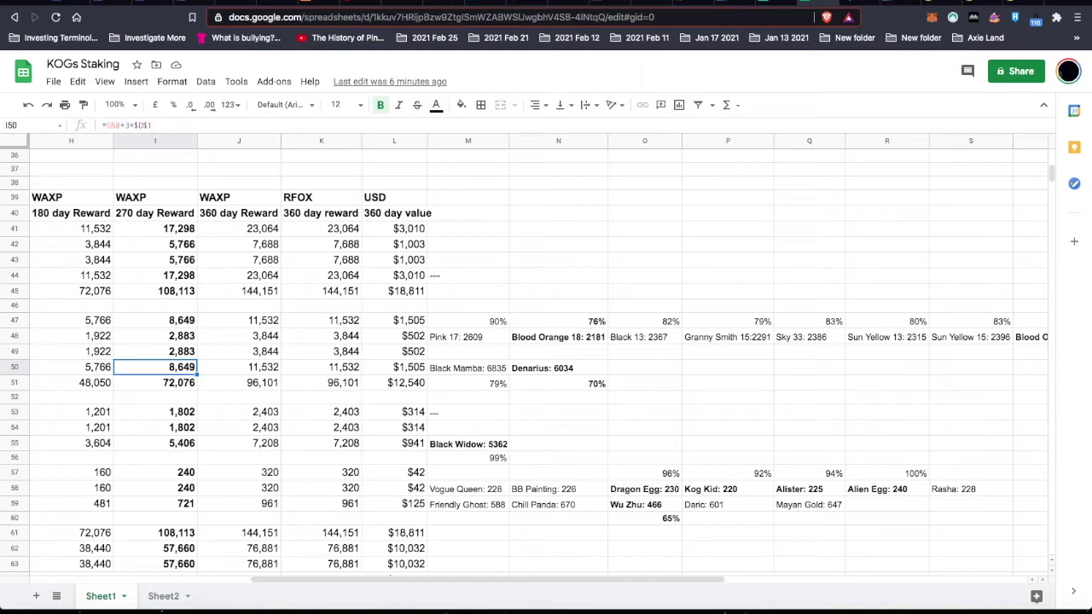
key("Right")
key("Right")
key("Right")
key("Right")
key("Right")
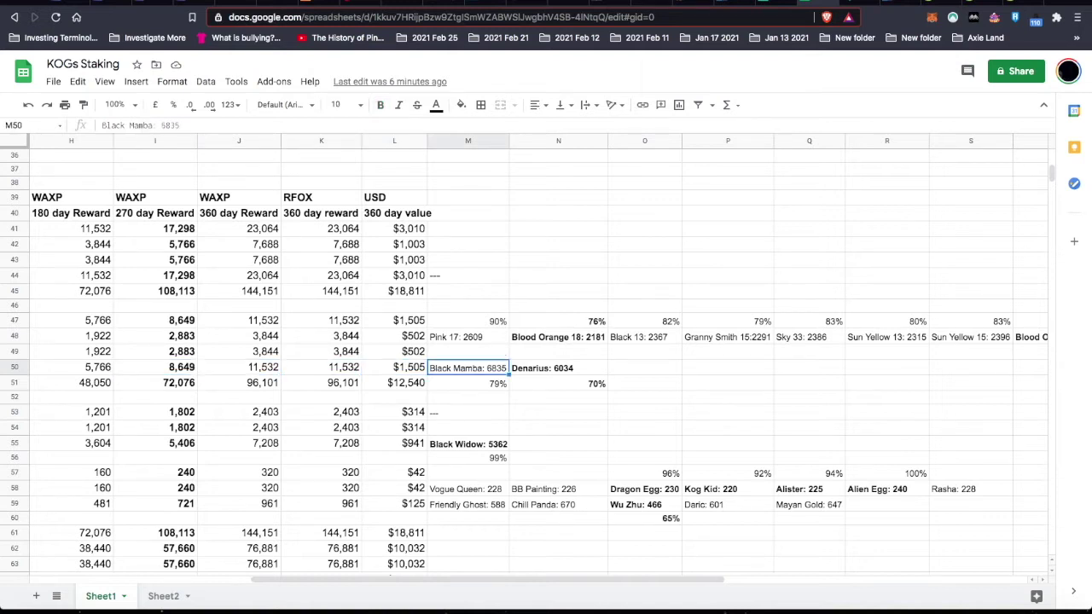
key("Left")
key("Left")
key("Left")
key("Left")
key("Left")
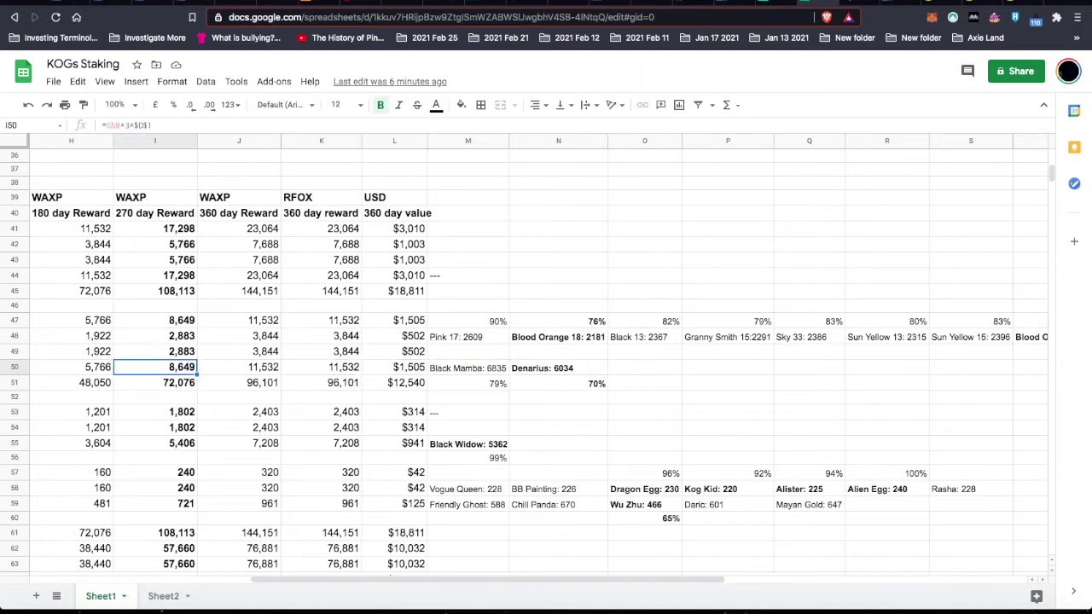
key("Right")
key("Right")
key("Right")
key("Right")
key("Right")
key("Down")
key("Up")
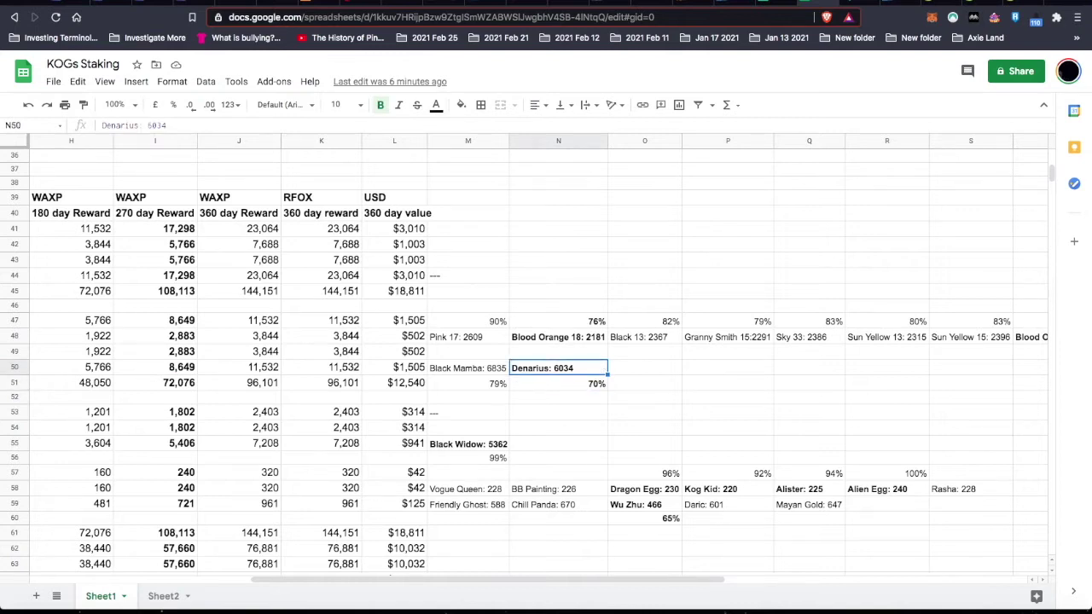
key("Down")
key("Up")
key("Down")
key("Up")
key("Down")
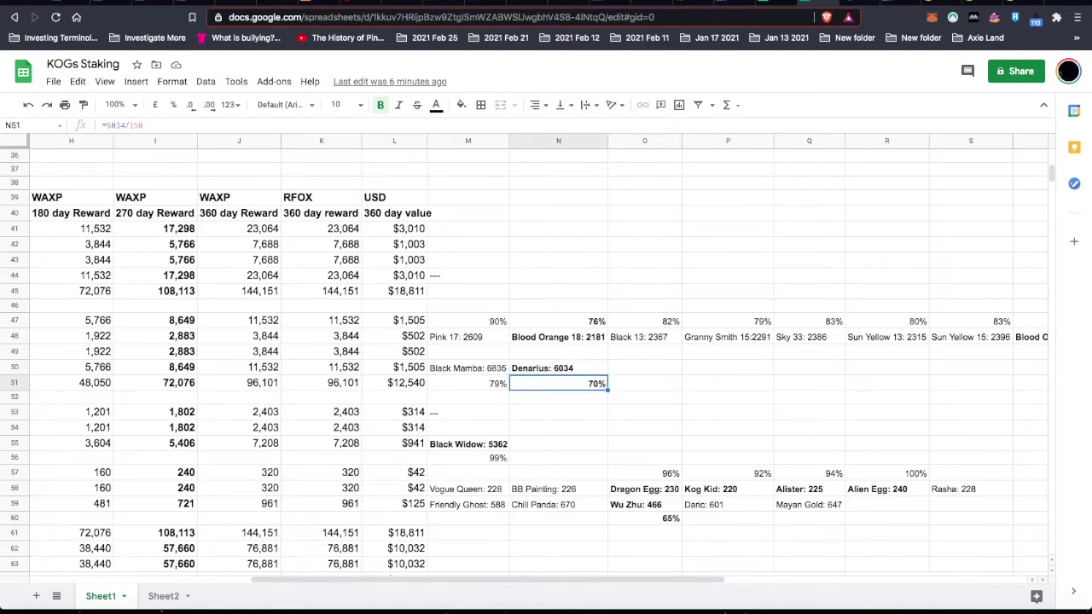
key("Down")
key("Down")
key("Down")
key("Left")
key("Left")
key("Left")
key("Left")
key("Left")
key("Left")
key("Left")
key("Left")
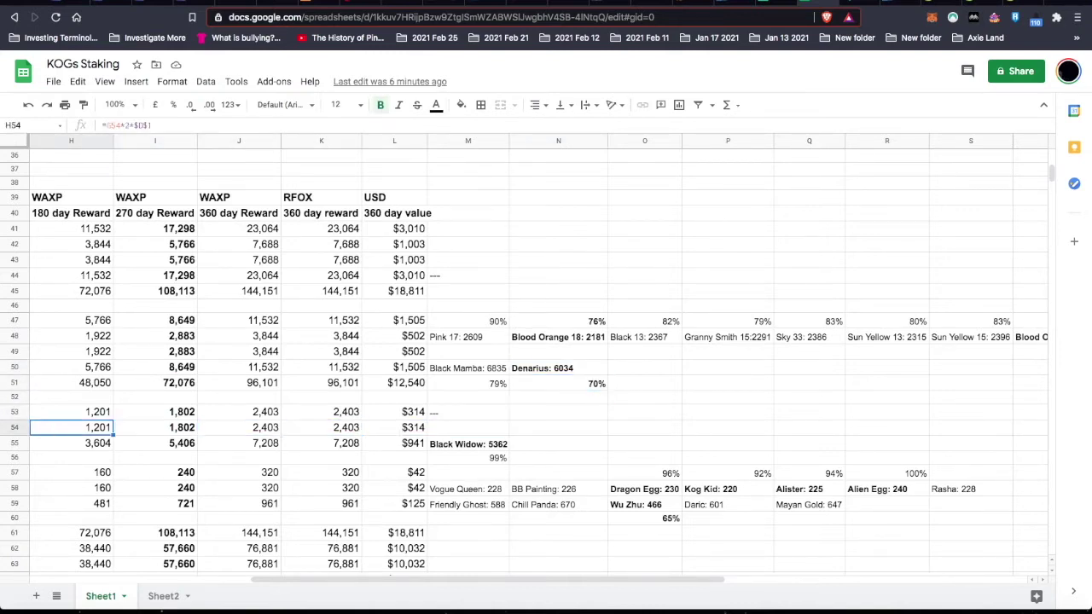
key("Left")
key("Left")
key("Left")
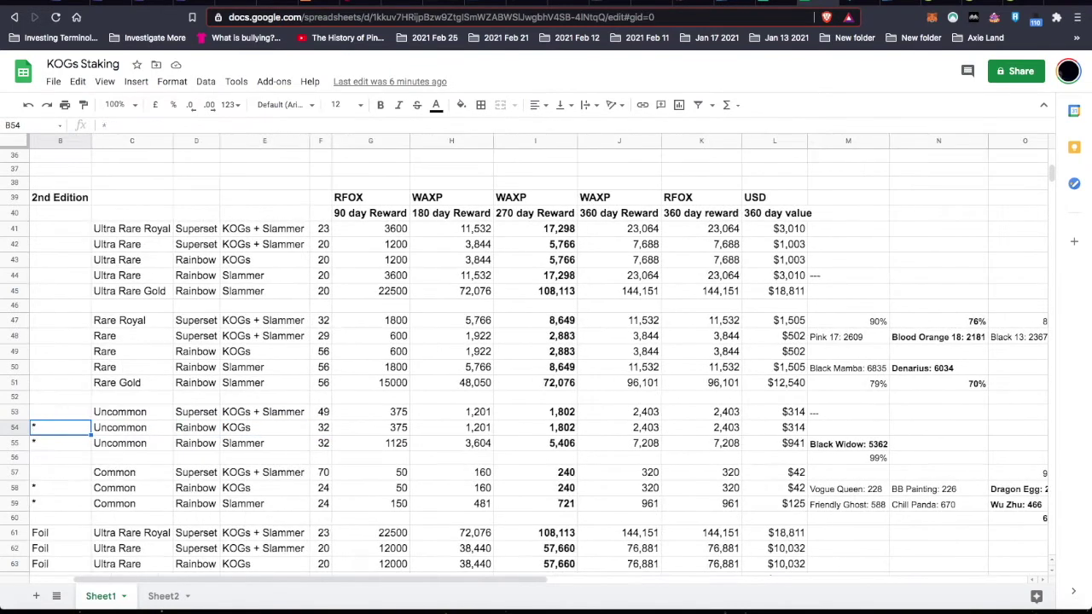
key("Right")
key("Right")
key("Left")
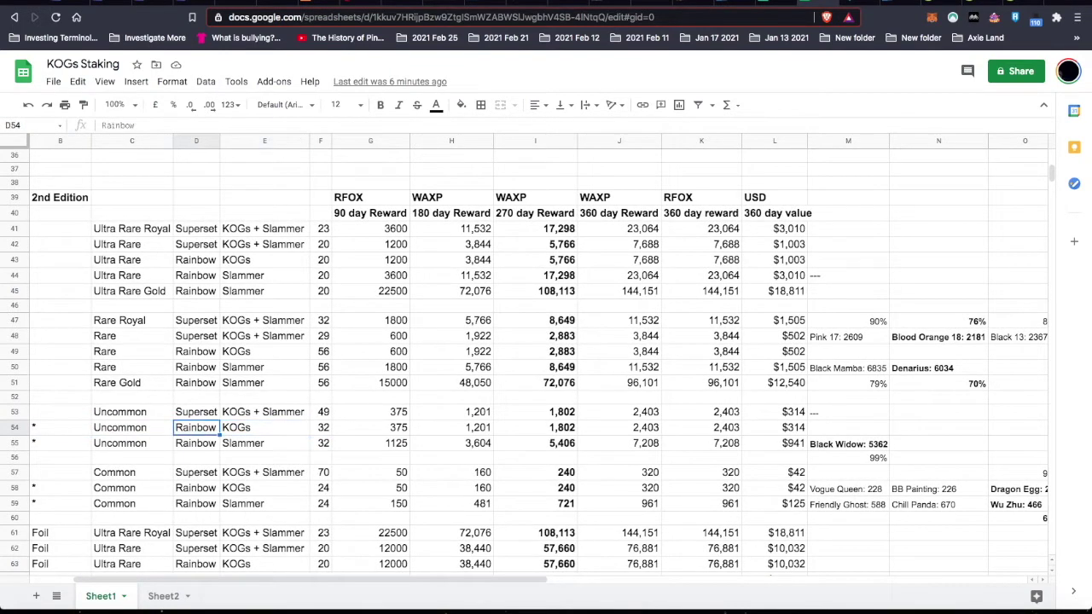
key("Left")
key("Right")
key("Right")
key("Right")
key("Right")
key("Right")
key("Right")
key("Right")
key("Right")
key("Right")
key("Right")
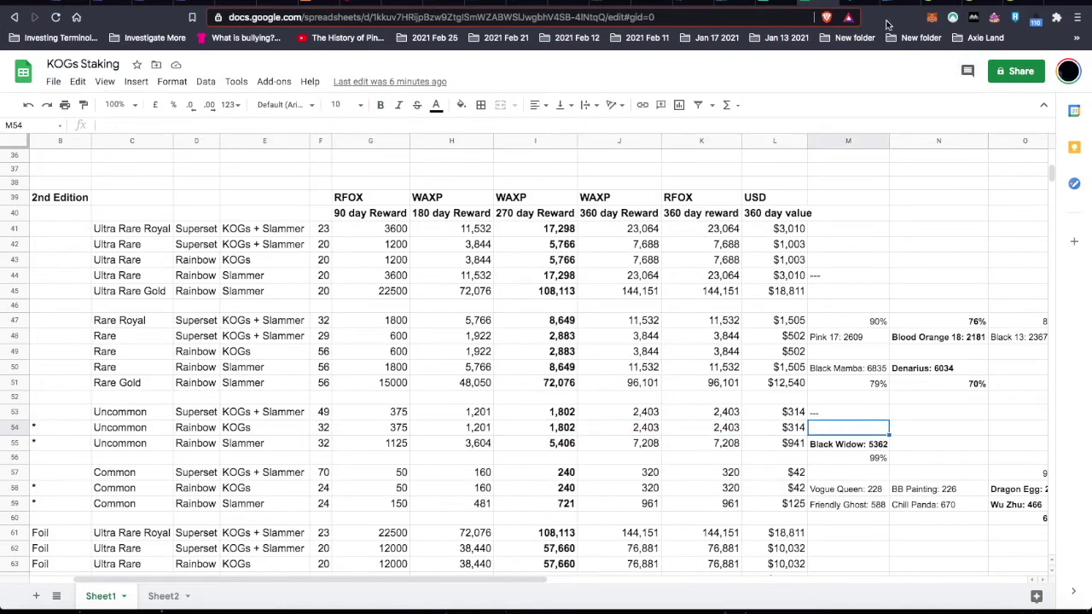
- Go to WAXplorer's Collections list and open the KOGs collection's Sets page
left_click(863, 5)
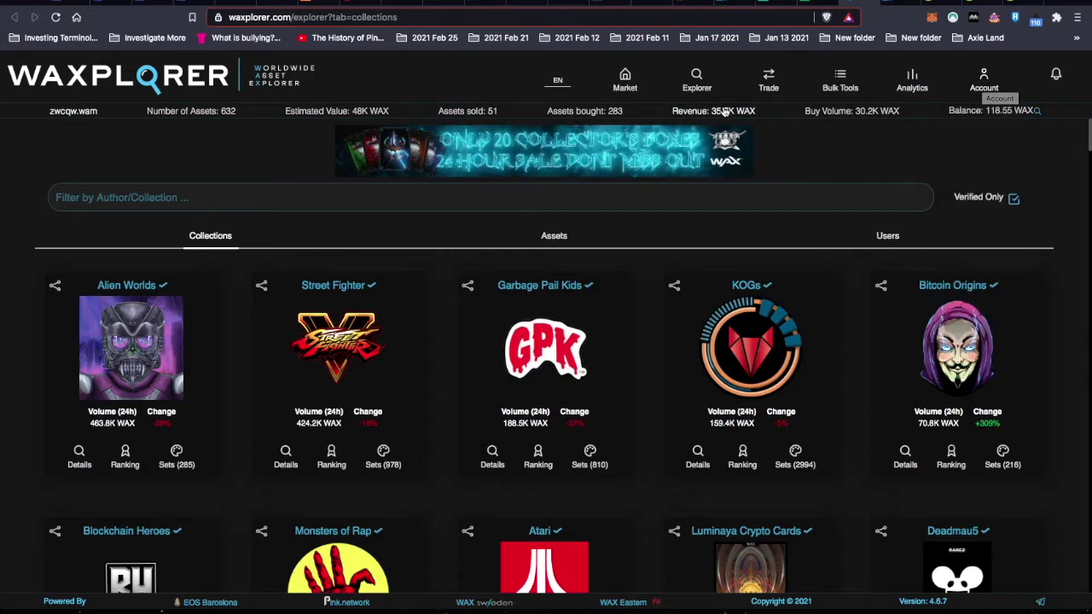
mouse_move(712, 96)
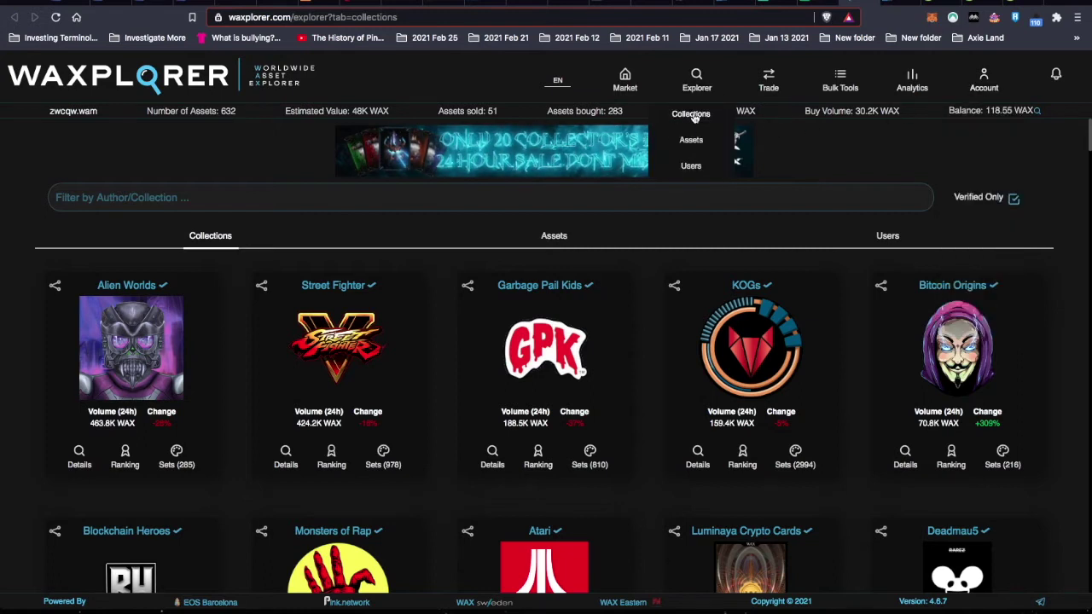
left_click(693, 115)
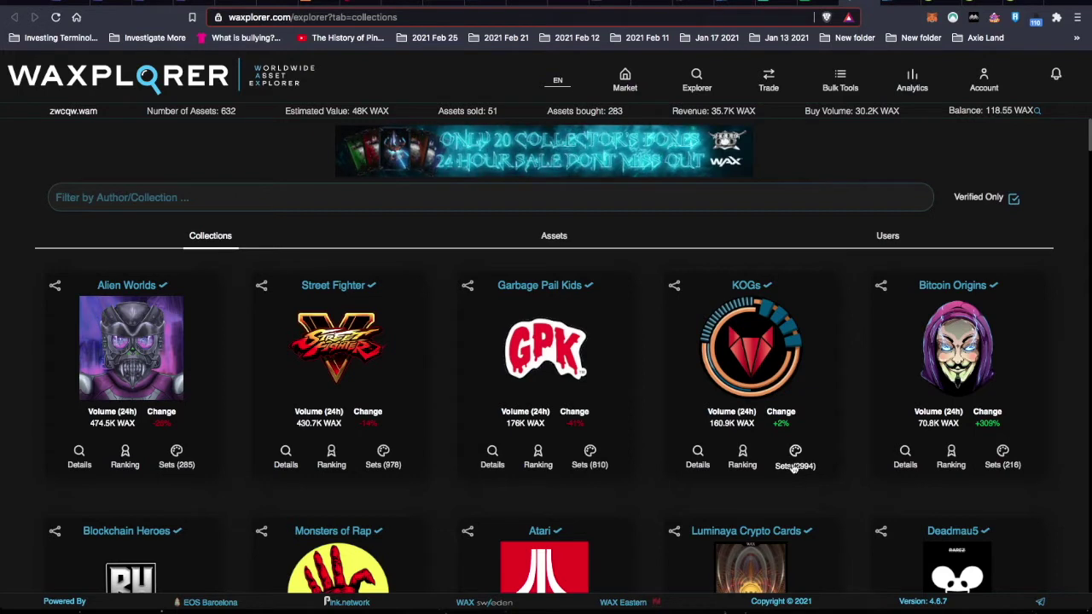
left_click(807, 479)
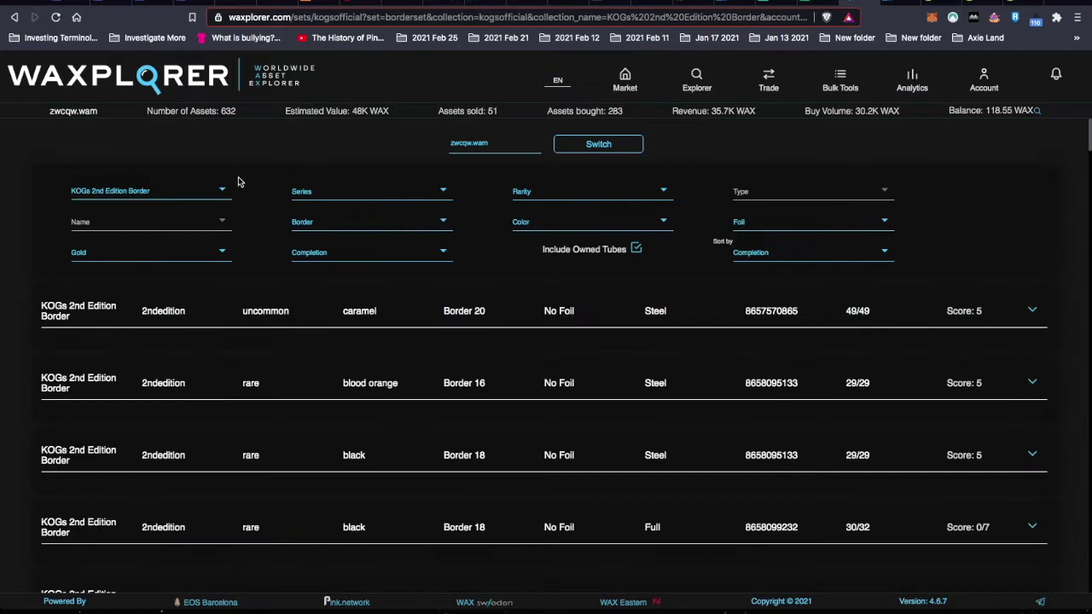
- Filter the Border sets to Gold false, Foil false and uncommon rarity
left_click(216, 256)
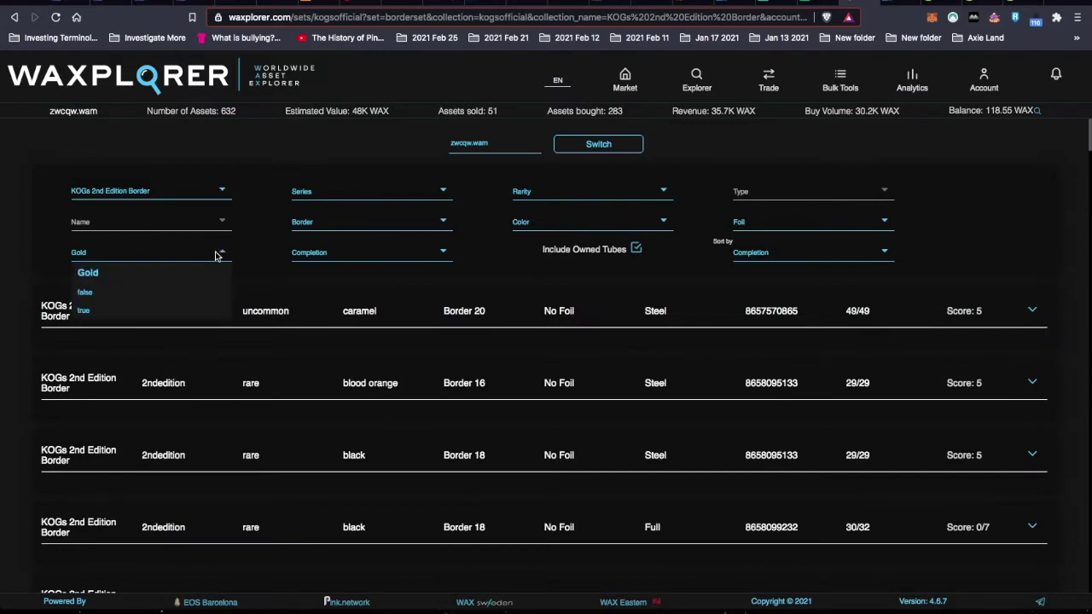
left_click(106, 292)
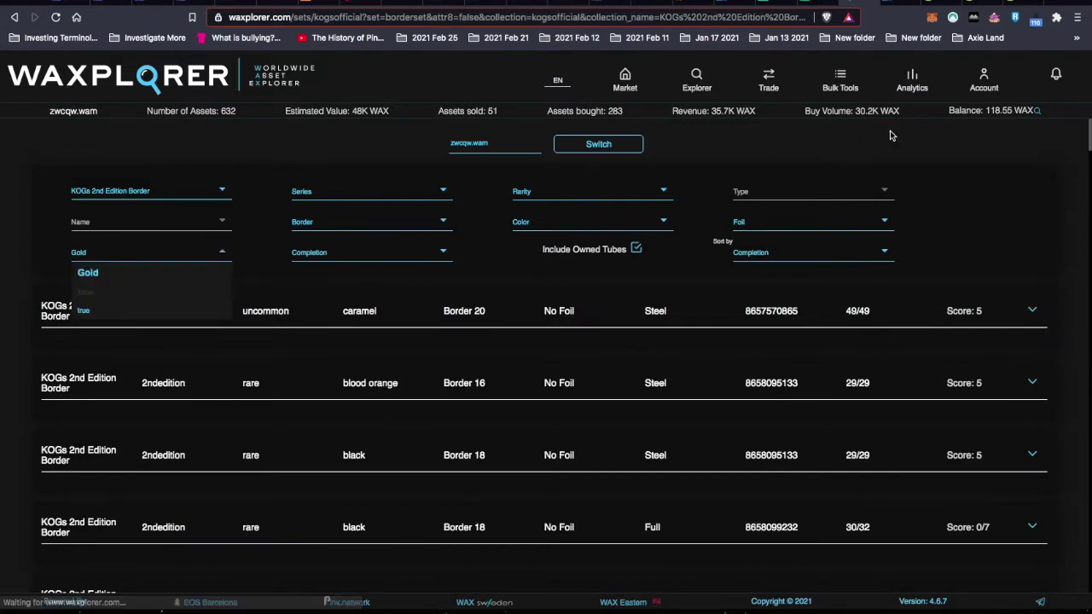
left_click(807, 223)
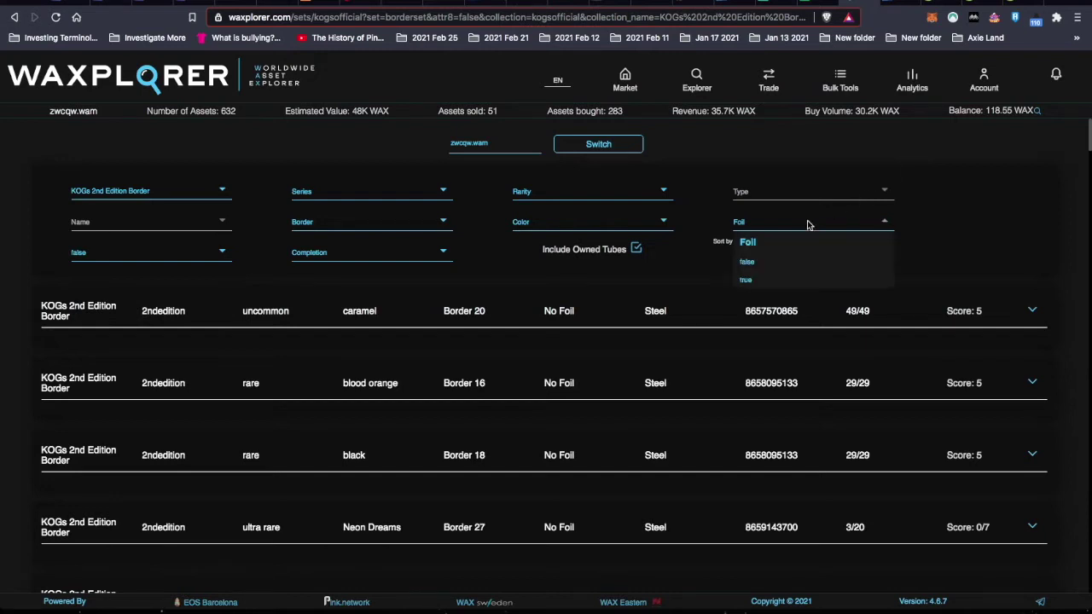
left_click(767, 263)
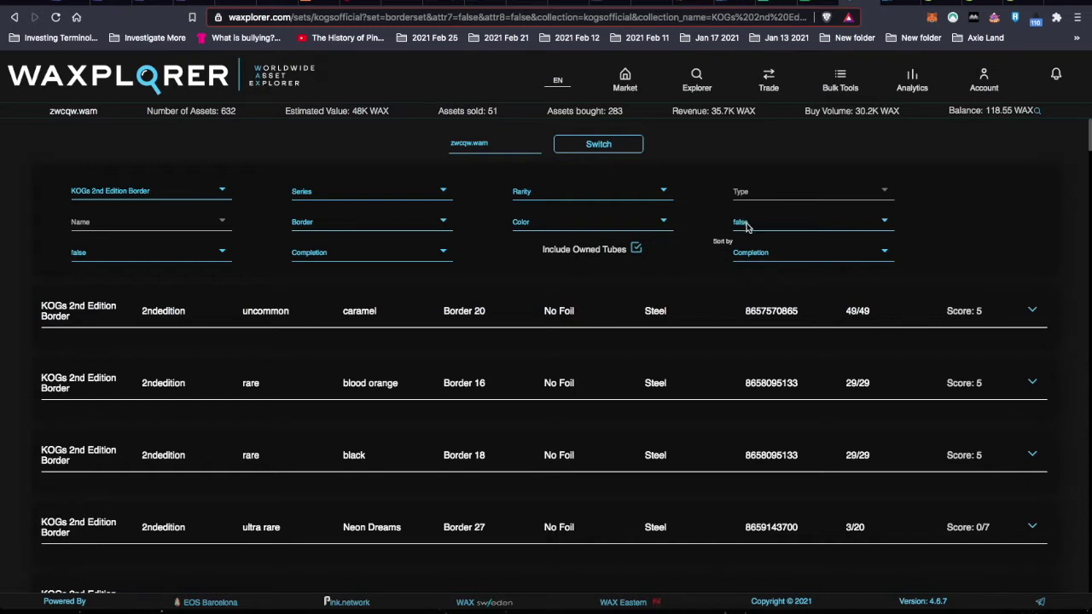
left_click(665, 191)
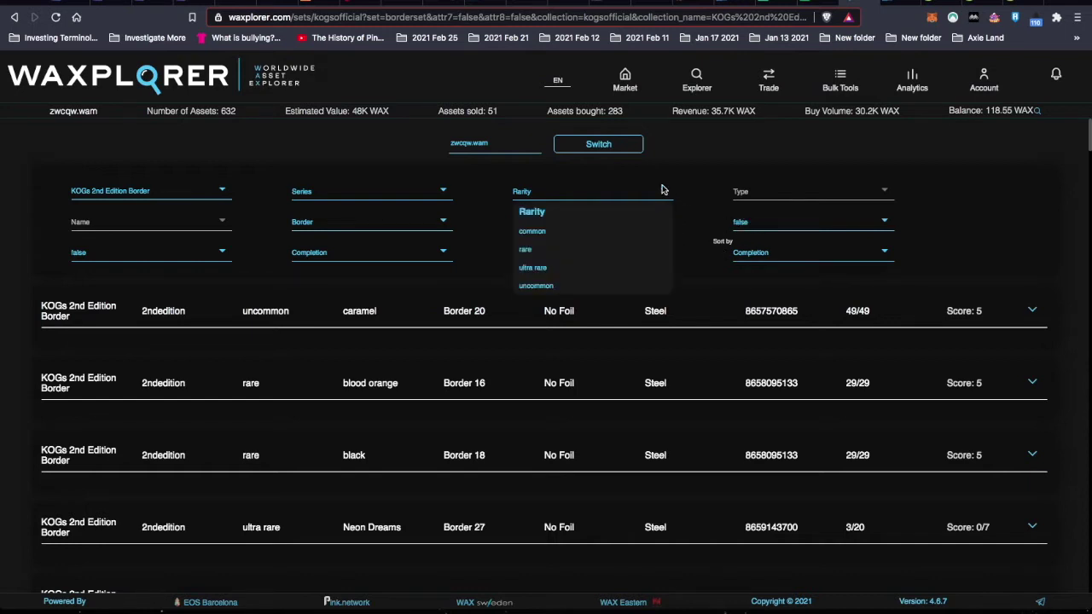
left_click(538, 286)
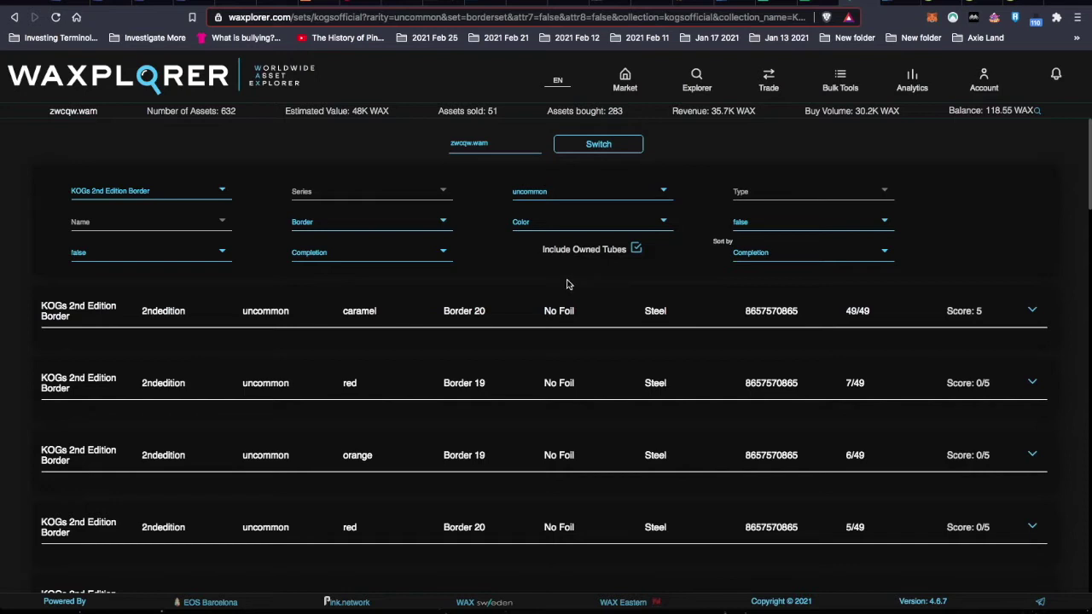
left_click(214, 193)
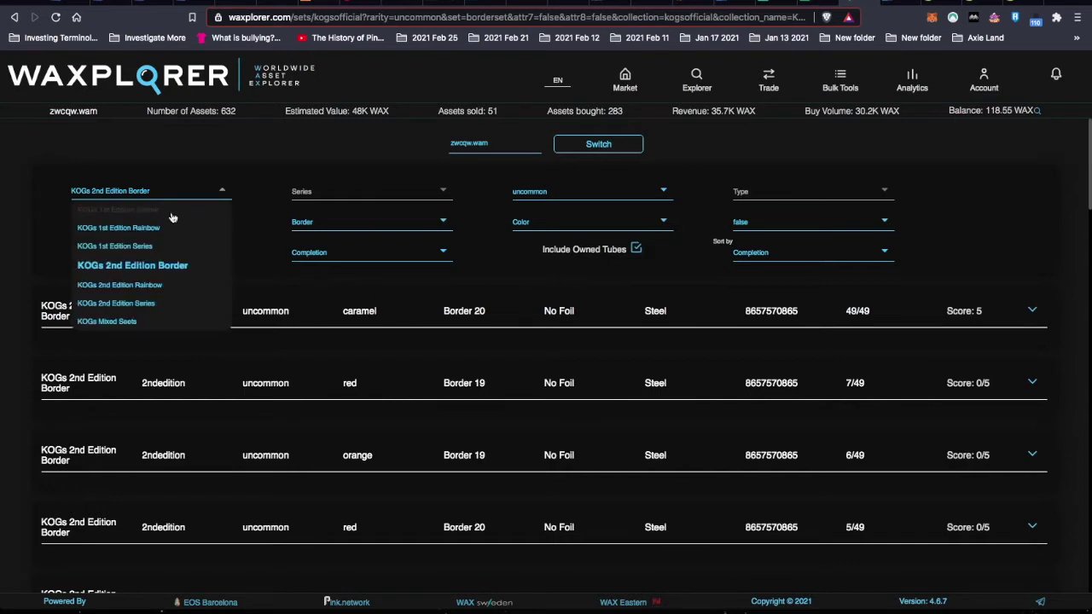
- Switch to KOGs 2nd Edition Rainbow and compare Futures Grasp's set value with sheet cell I54
left_click(136, 285)
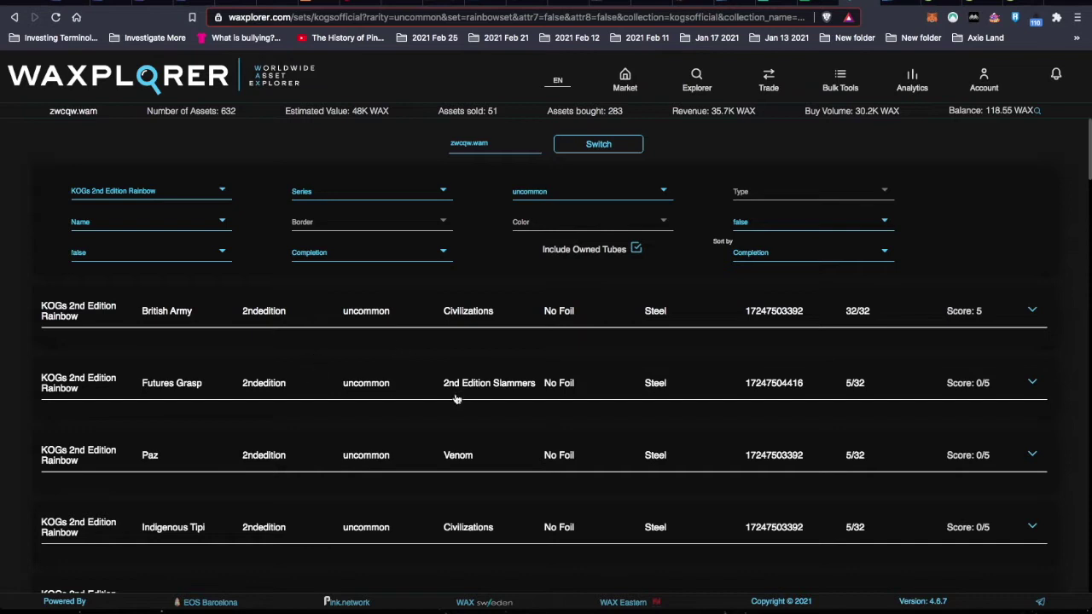
left_click(370, 386)
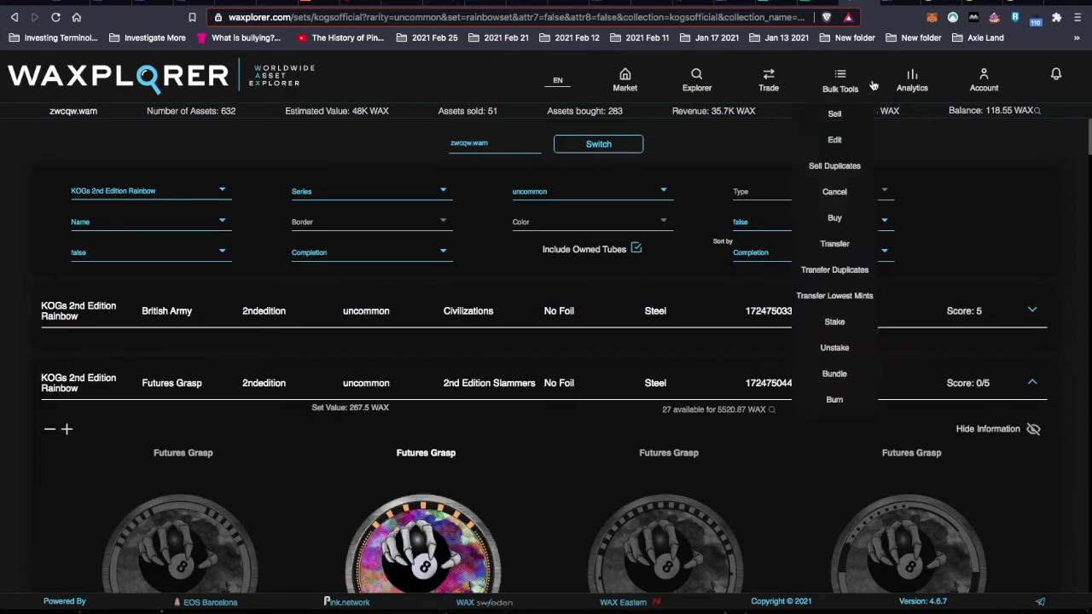
left_click(813, 3)
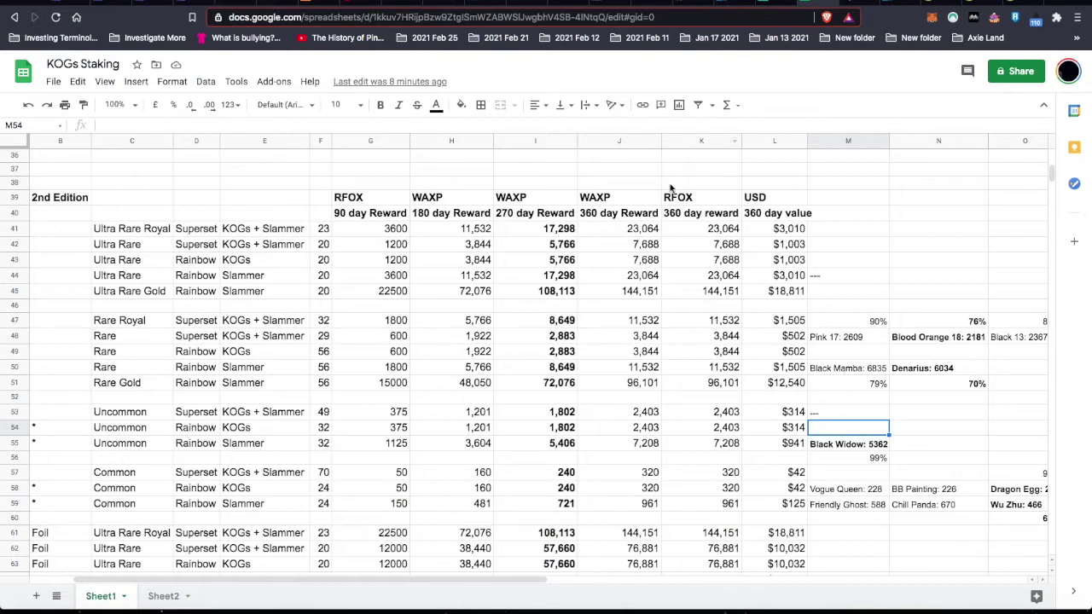
left_click(566, 434)
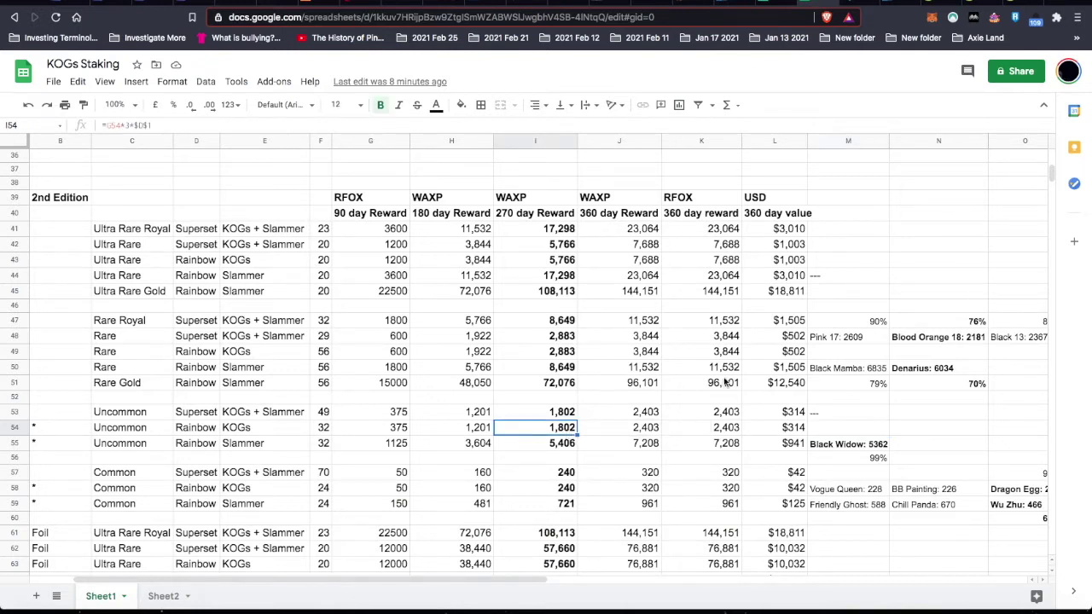
left_click(856, 7)
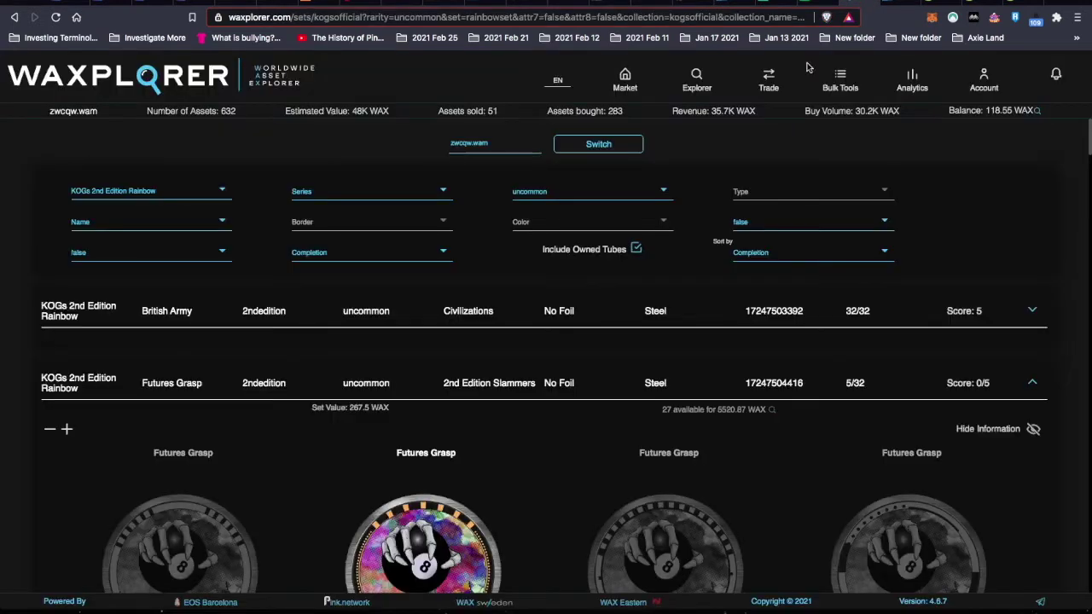
left_click(459, 388)
- Check the Paz and Indigenous Tipi set details in the Rainbow list
left_click(463, 472)
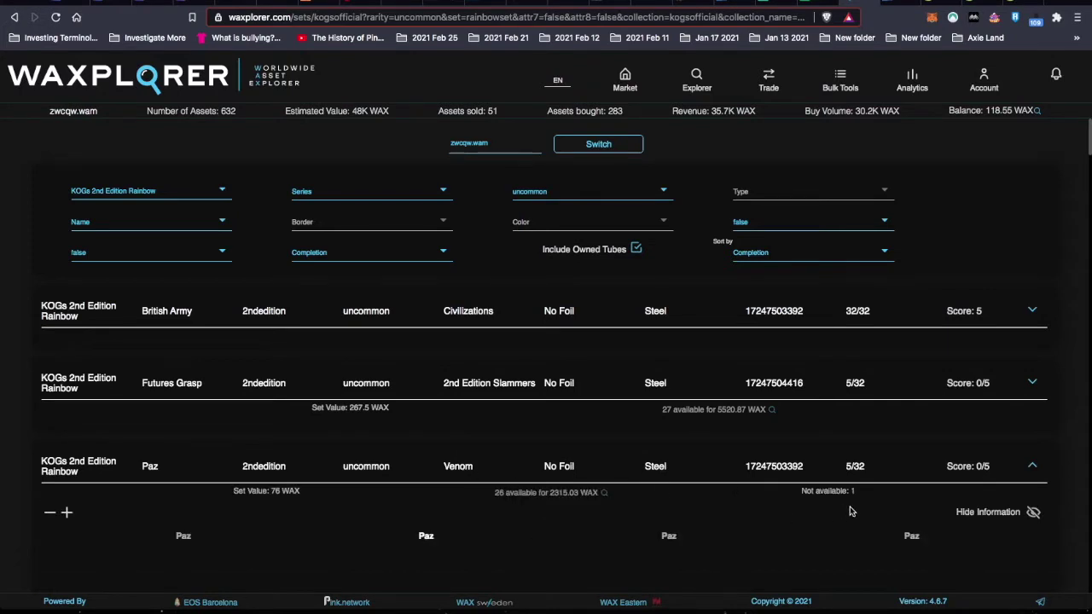
left_click(565, 471)
scroll(575, 514, "down", 3)
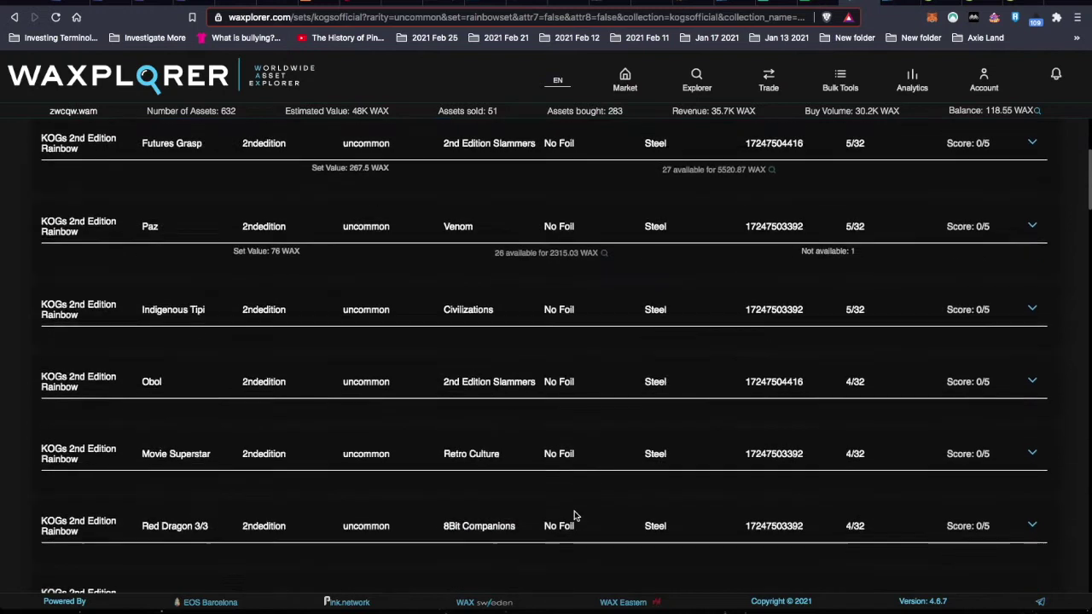
left_click(564, 284)
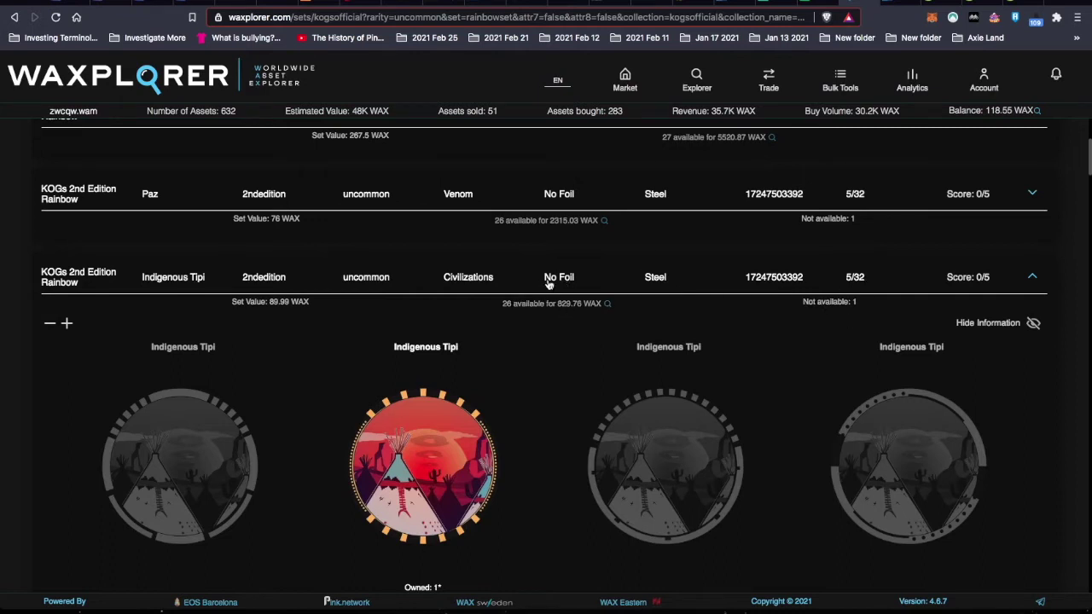
left_click(562, 280)
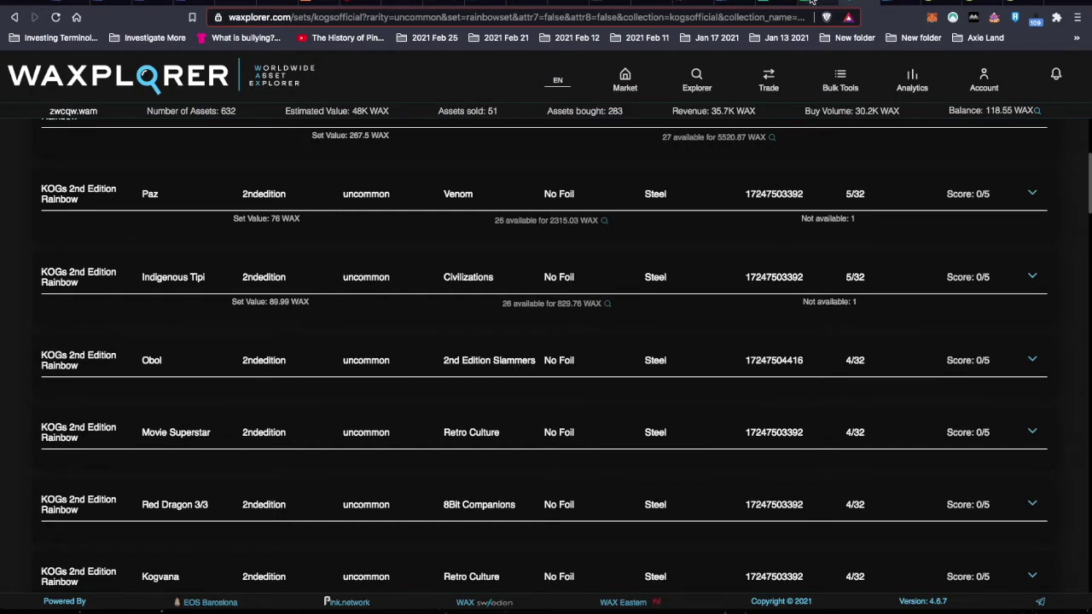
- Search the set page for 'slammer', then glance at the KOGs Staking sheet
key("ctrl+f")
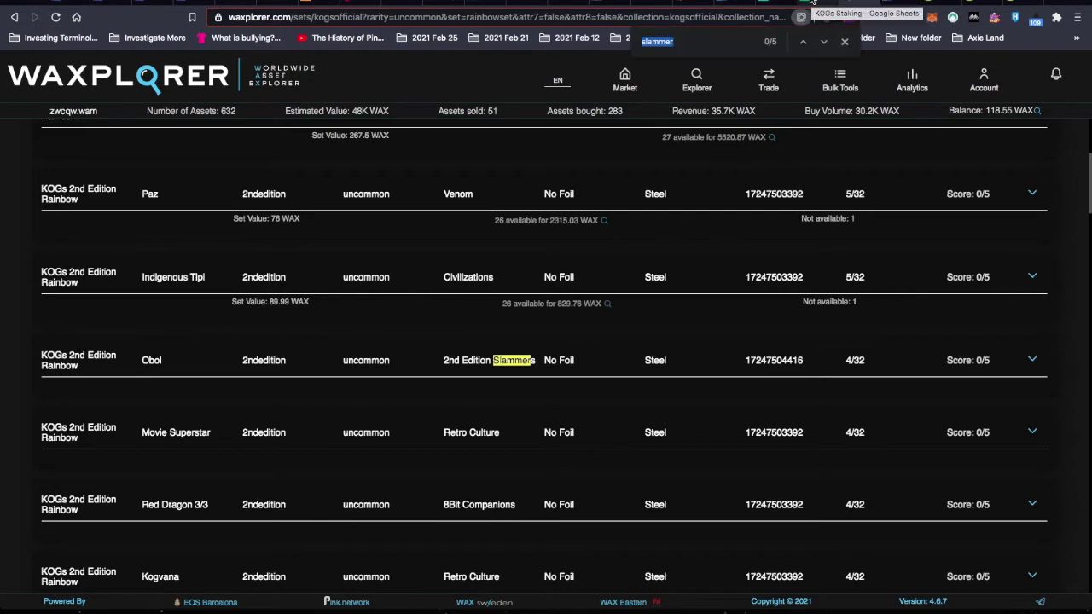
left_click(845, 43)
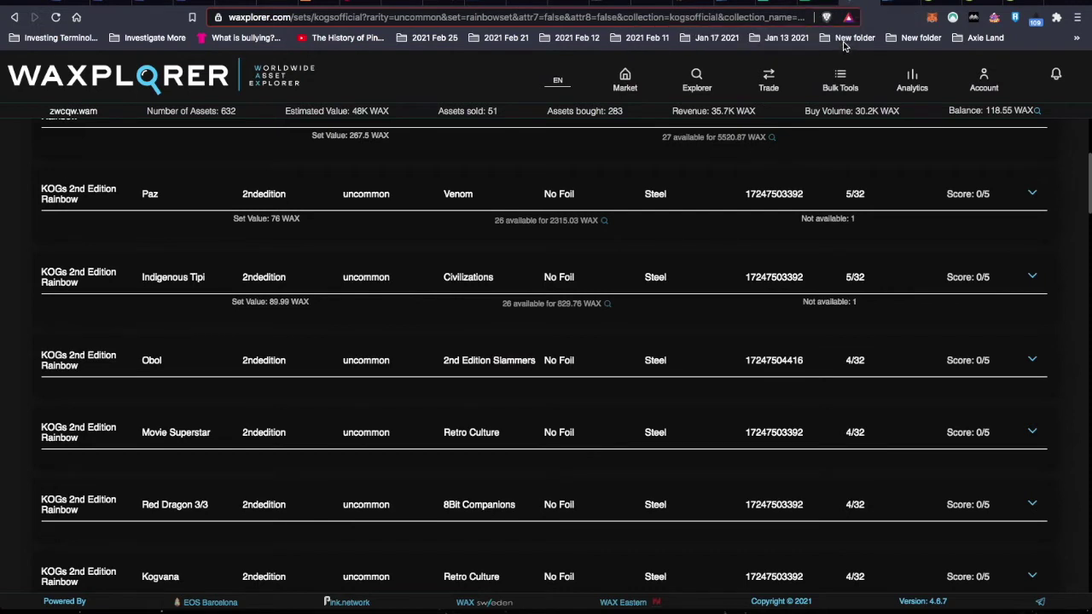
left_click(809, 2)
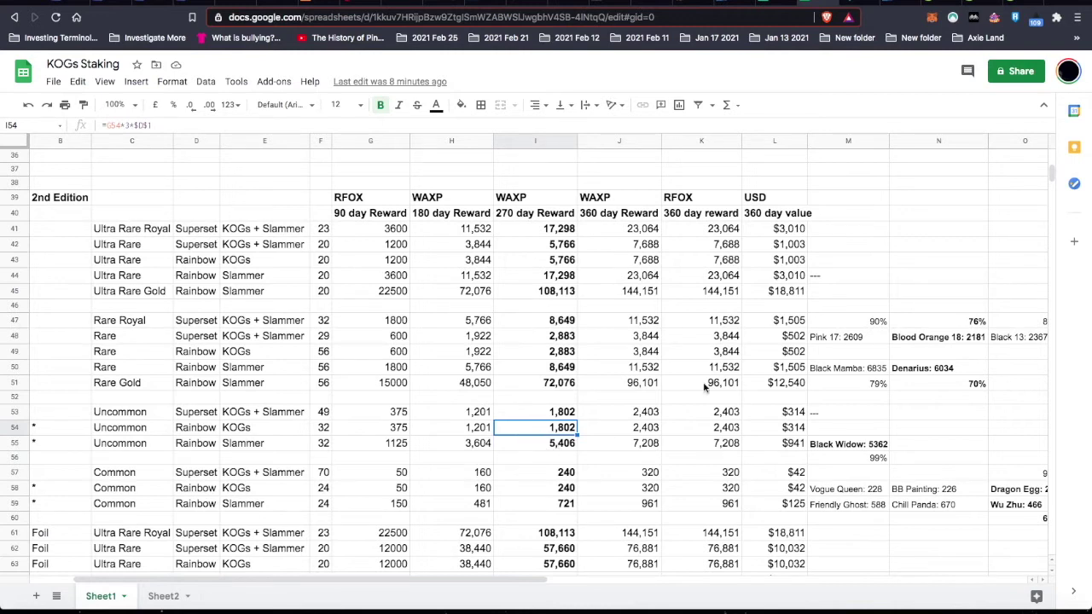
key("ctrl+shift+Tab")
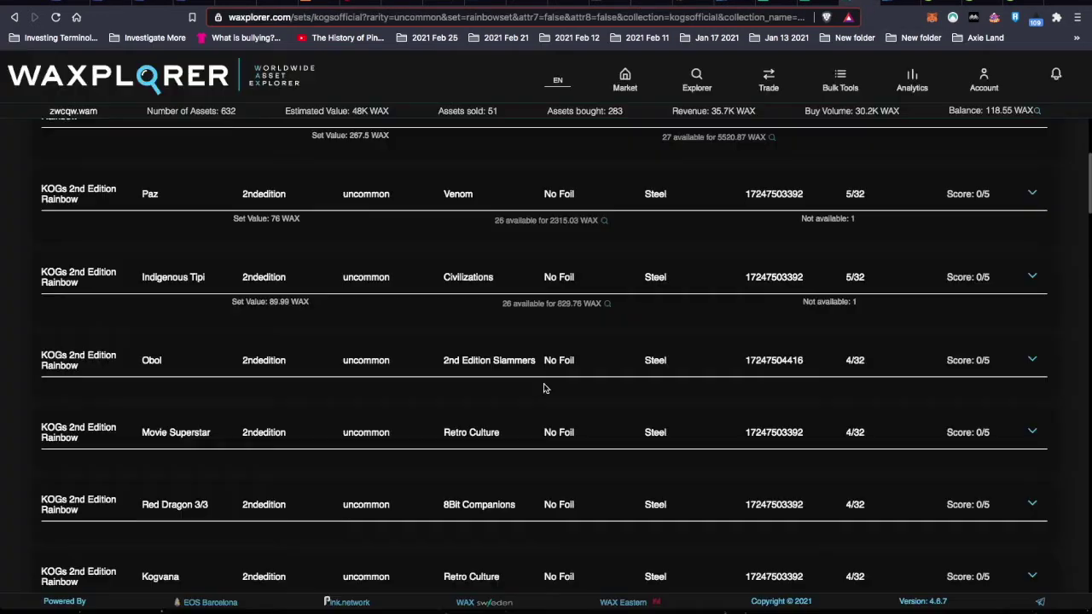
- Review the Obol and Movie Superstar set details against the KOGs Staking sheet
left_click(473, 361)
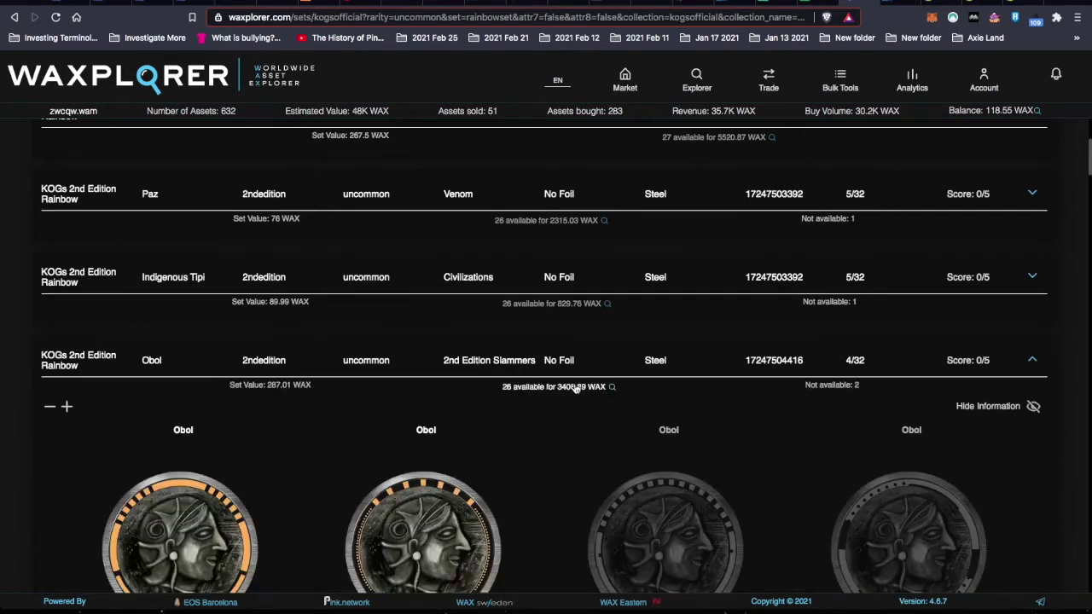
left_click(516, 366)
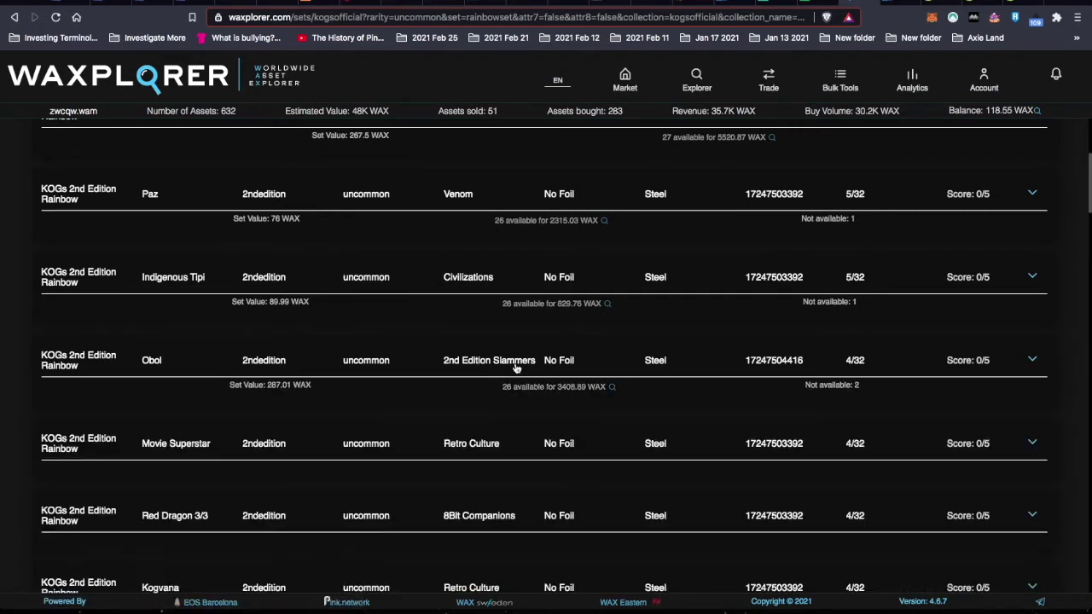
left_click(817, 3)
left_click(849, 4)
scroll(486, 444, "down", 2)
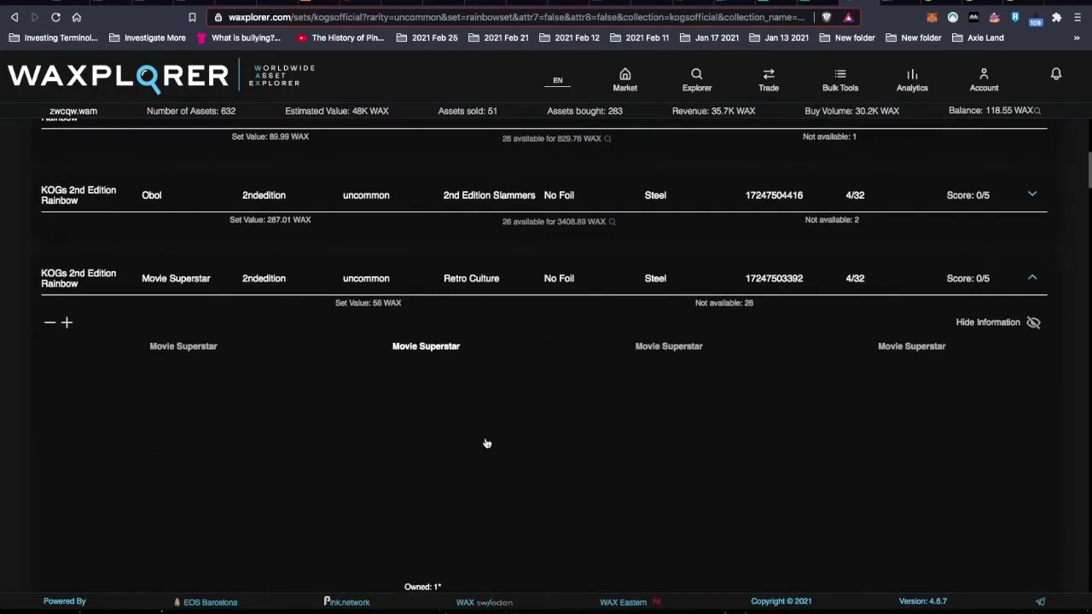
left_click(466, 286)
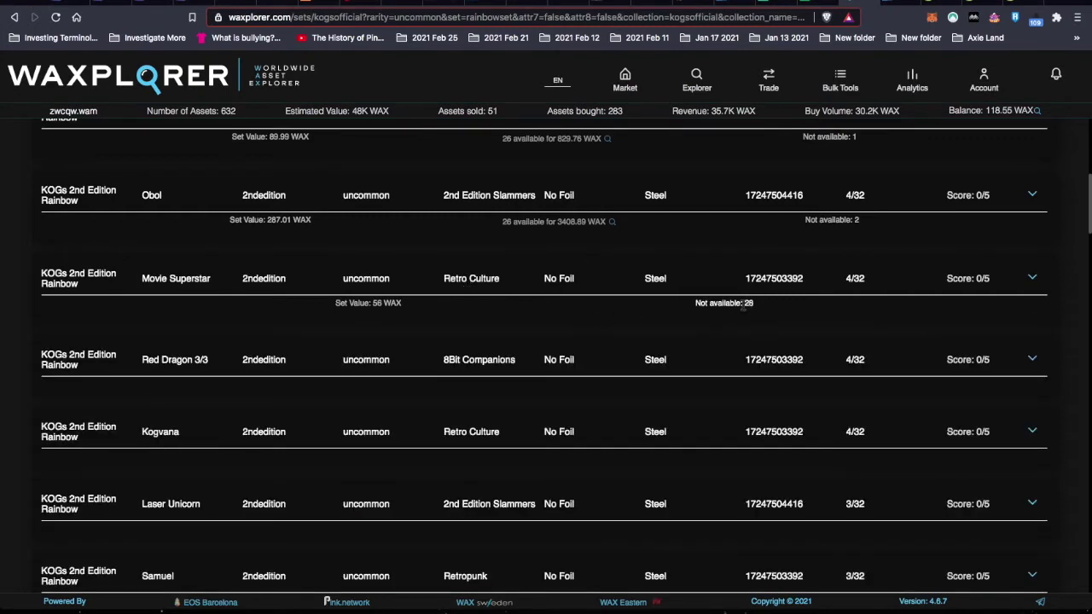
scroll(698, 278, "up", 6)
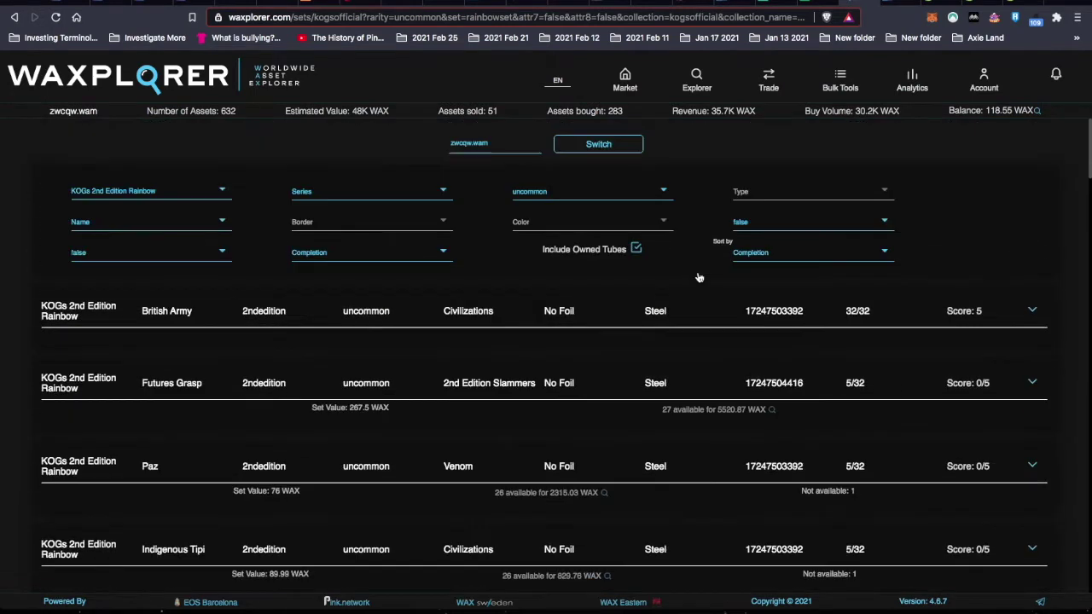
left_click(810, 3)
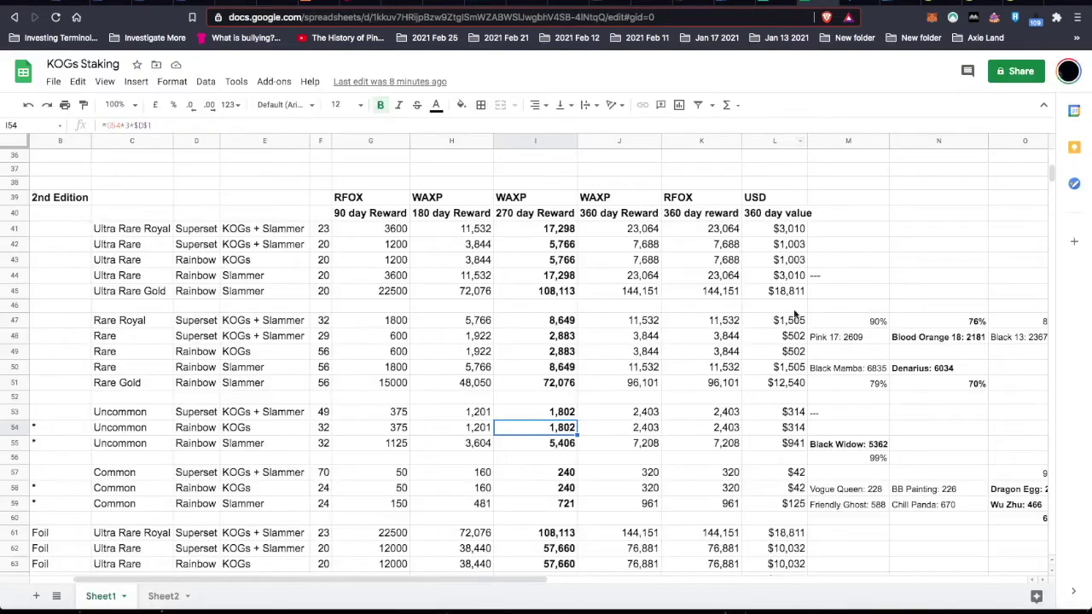
scroll(786, 448, "down", 1)
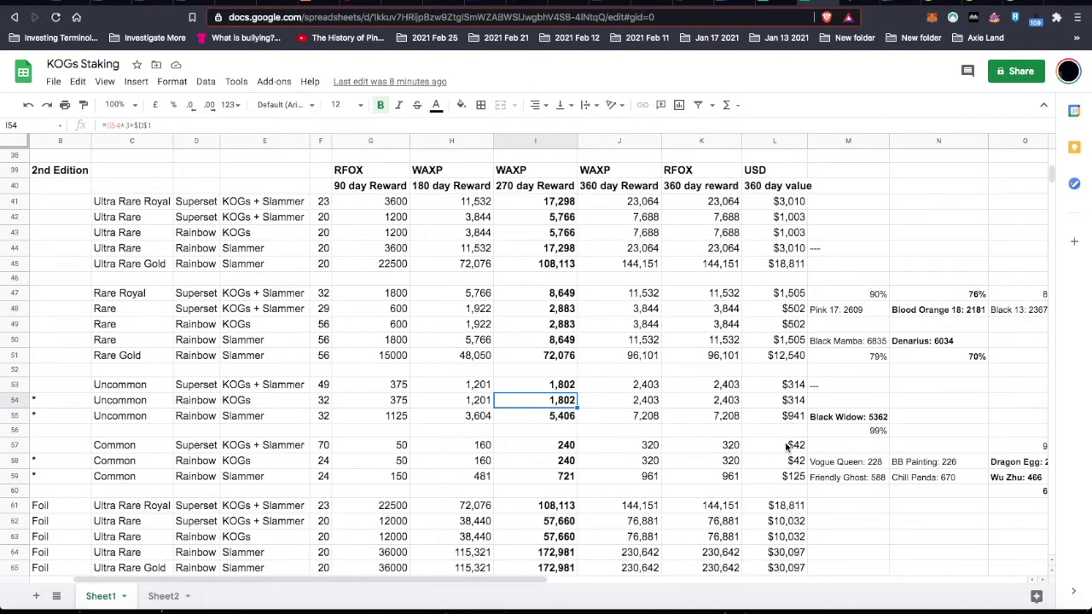
scroll(786, 448, "right", 1)
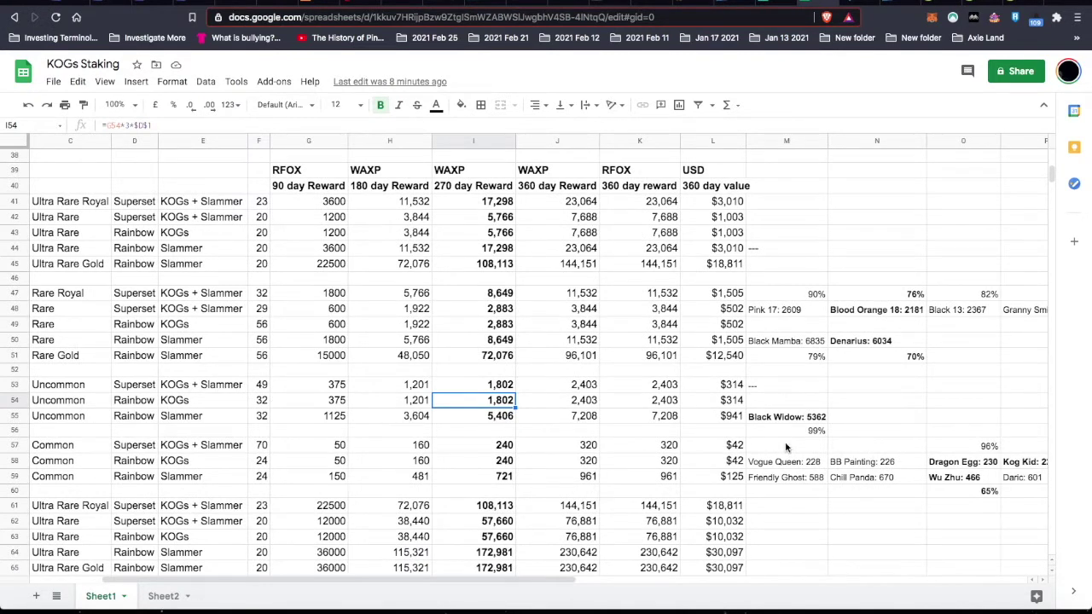
scroll(786, 447, "left", 2)
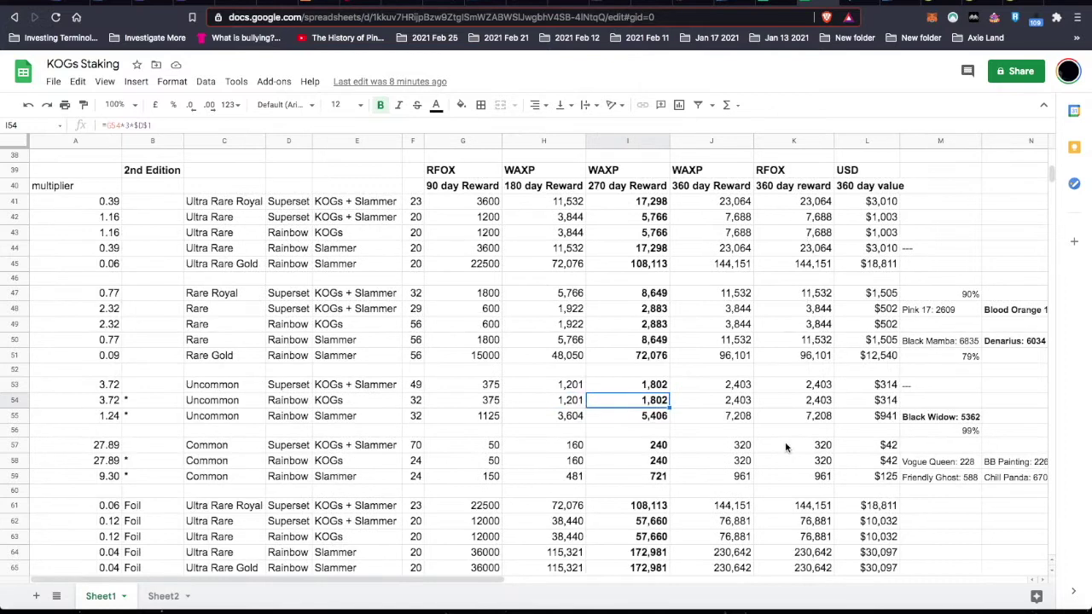
scroll(852, 417, "up", 10)
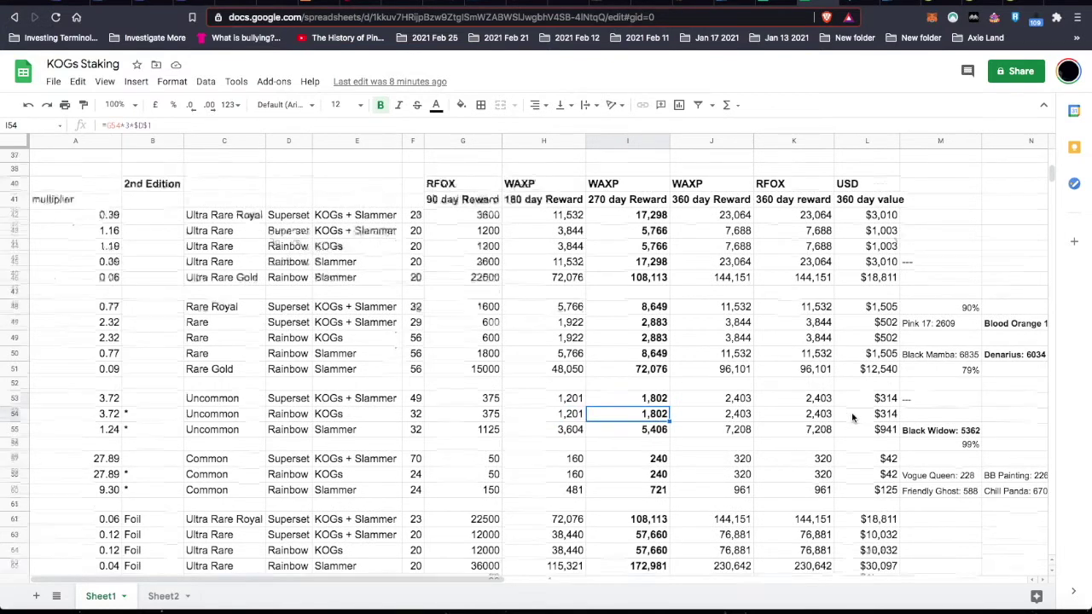
scroll(851, 416, "right", 6)
scroll(851, 415, "down", 5)
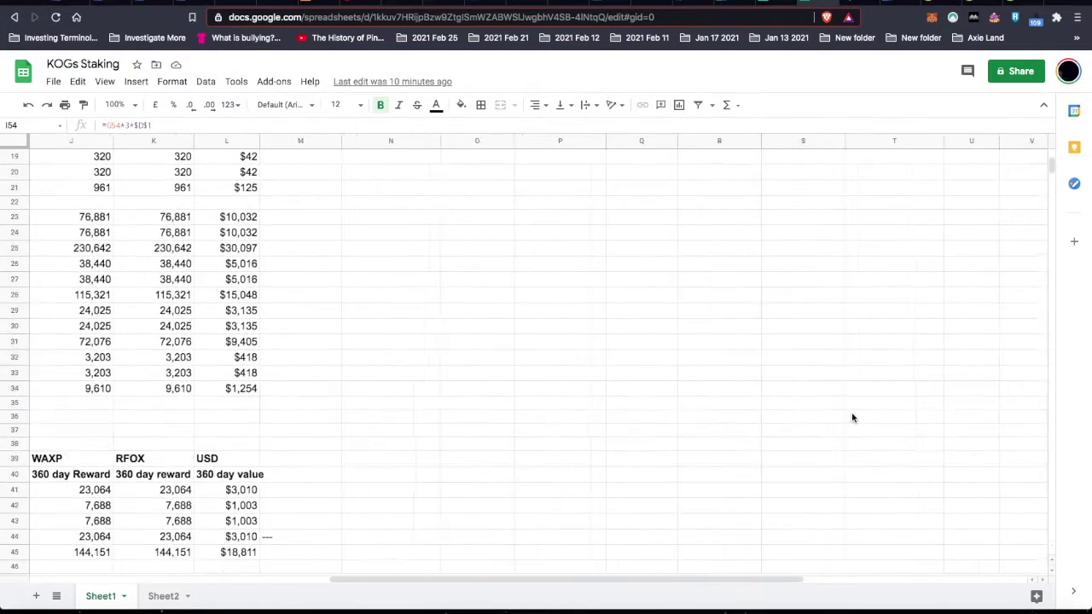
scroll(852, 417, "down", 2)
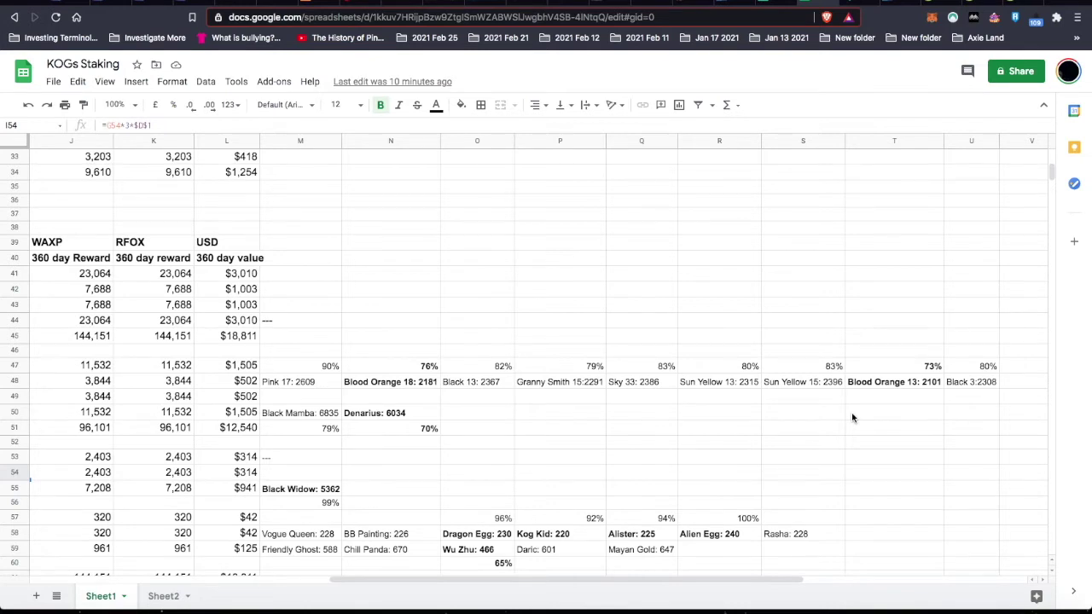
scroll(853, 417, "left", 5)
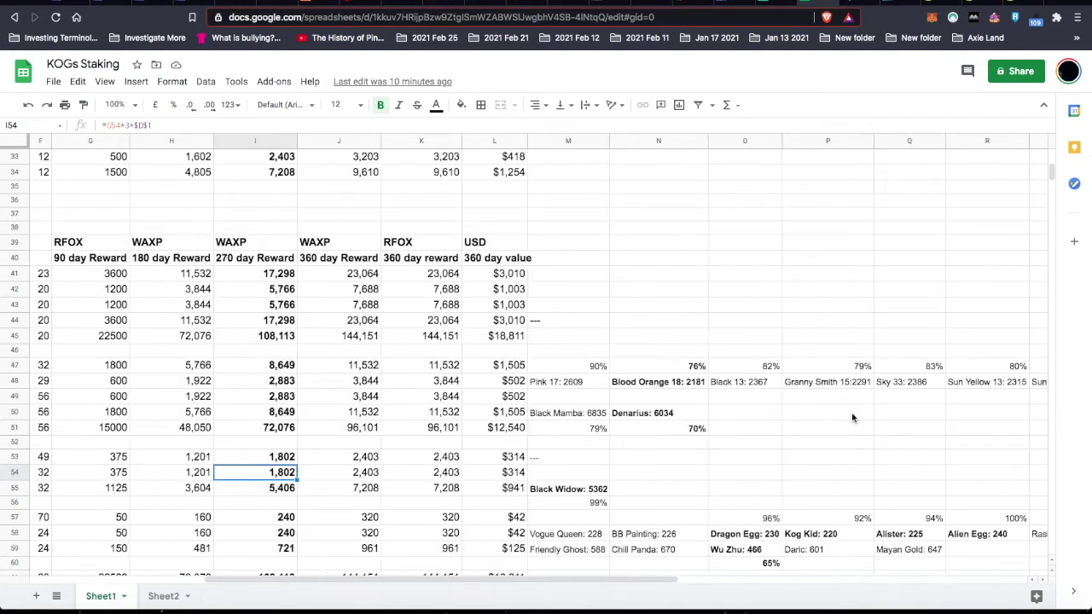
scroll(790, 461, "right", 6)
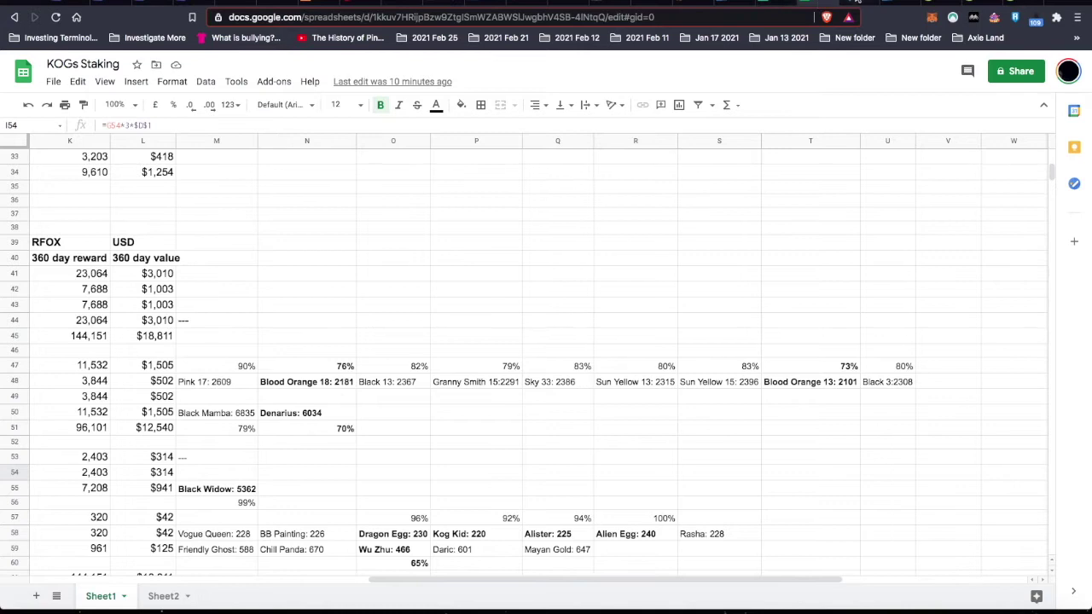
left_click(858, 3)
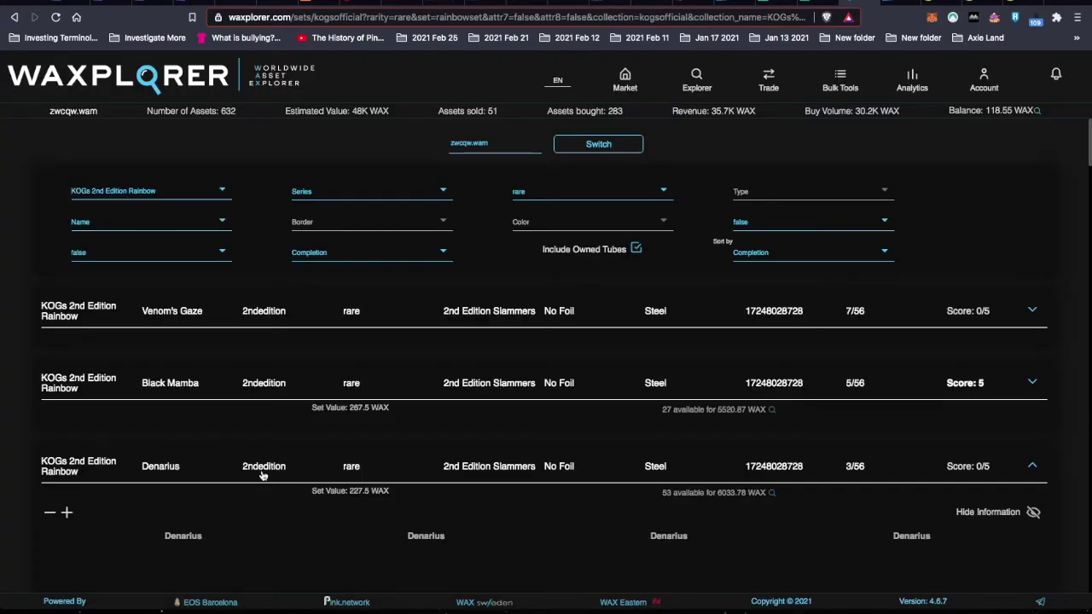
scroll(264, 486, "down", 3)
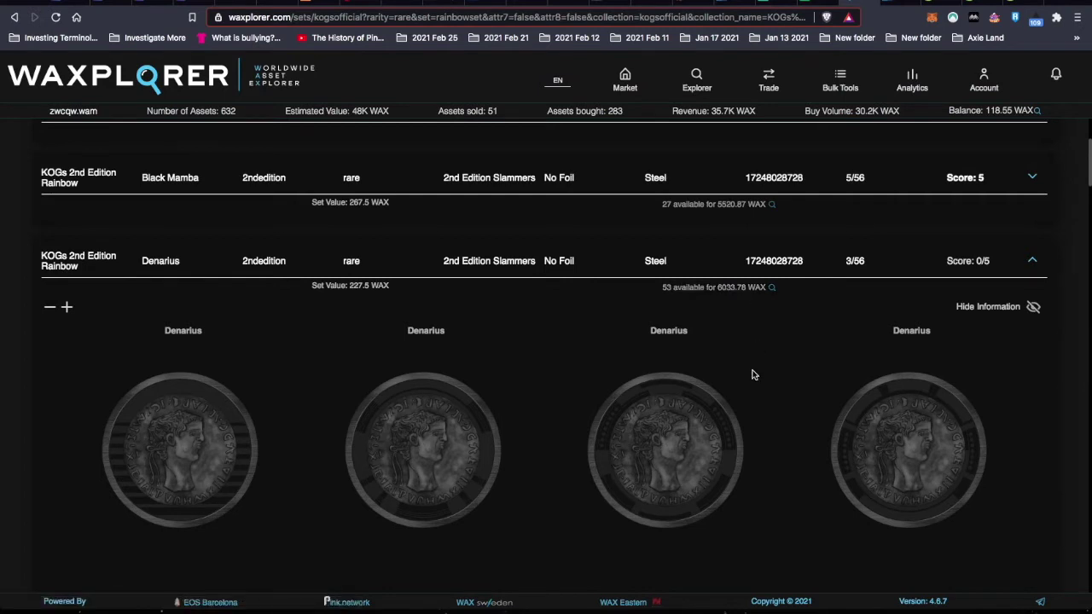
scroll(752, 375, "up", 3)
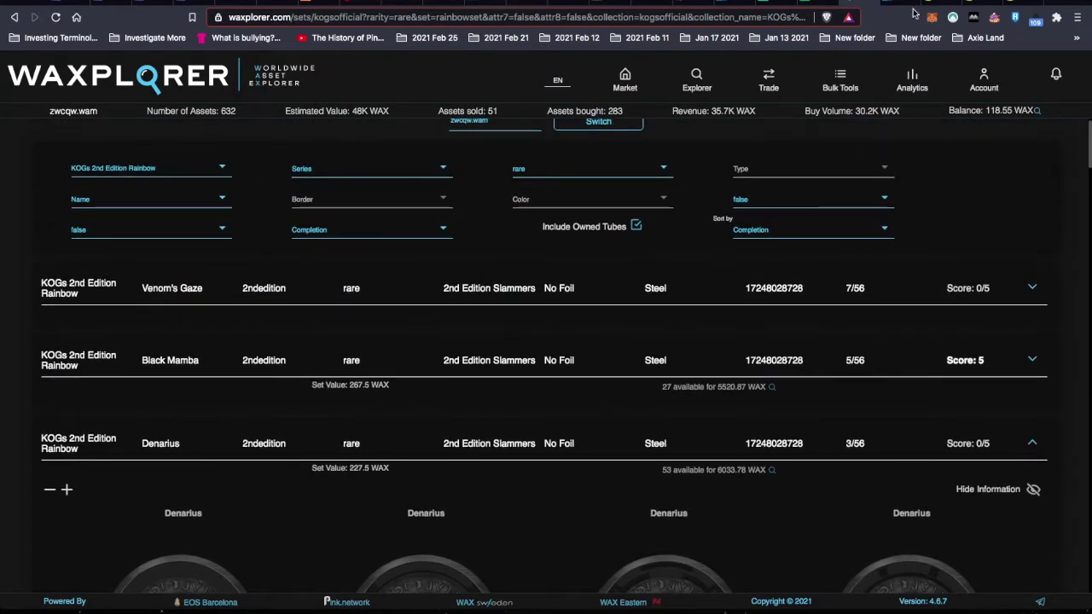
- Return to the KOGs Staking sheet and scroll through the rare Rainbow reward rows
key("ctrl+Tab")
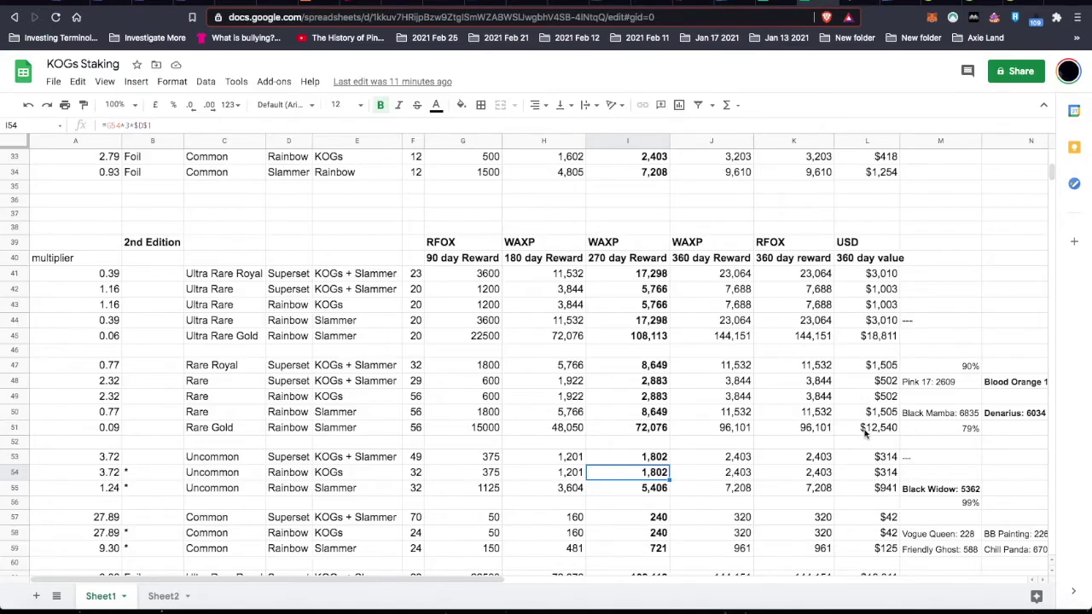
scroll(947, 474, "right", 3)
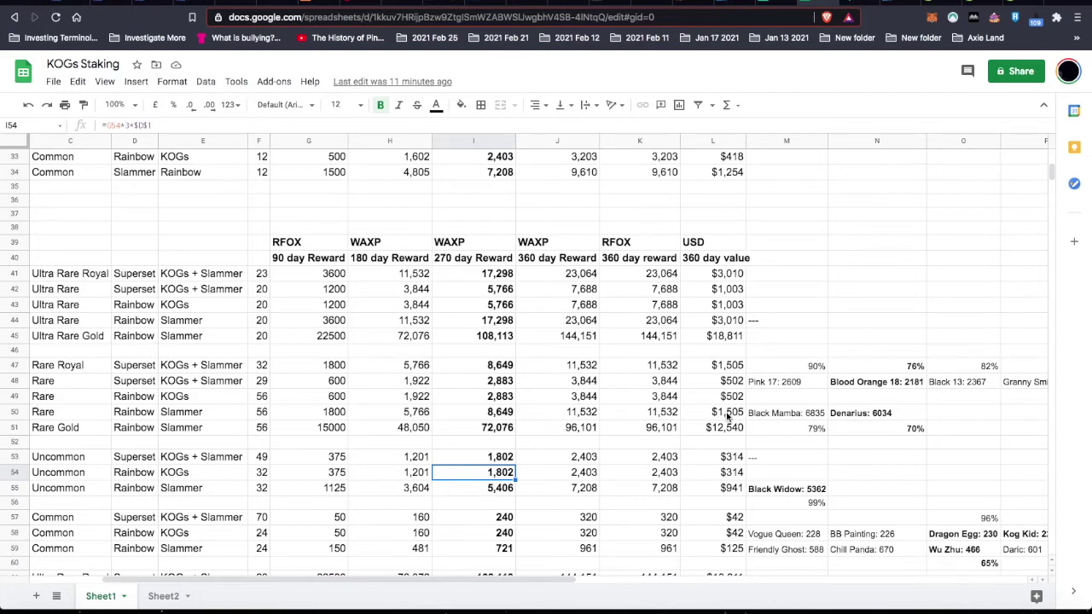
scroll(727, 416, "up", 1)
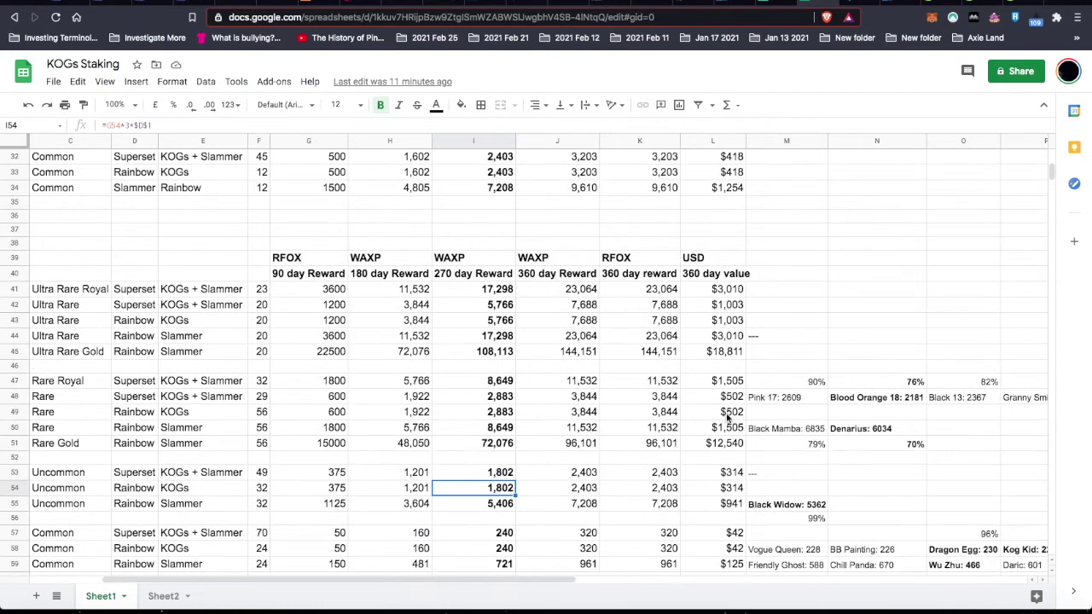
scroll(728, 416, "up", 3)
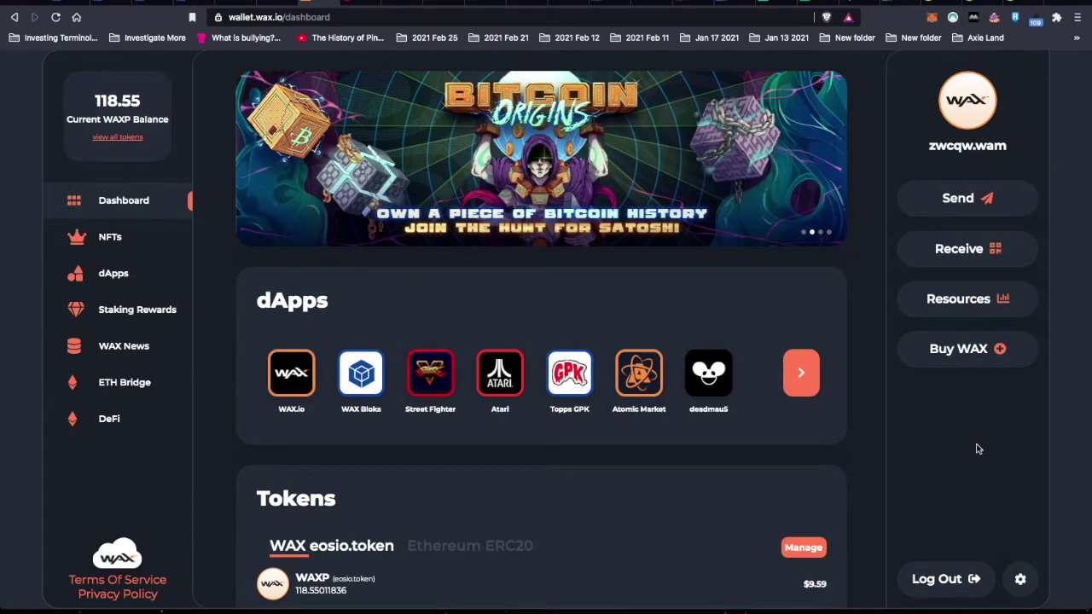
- Start a ChangeNOW WAX purchase sending 0.37 ETH, quoted at 6693.2353776 WAXP
left_click(980, 354)
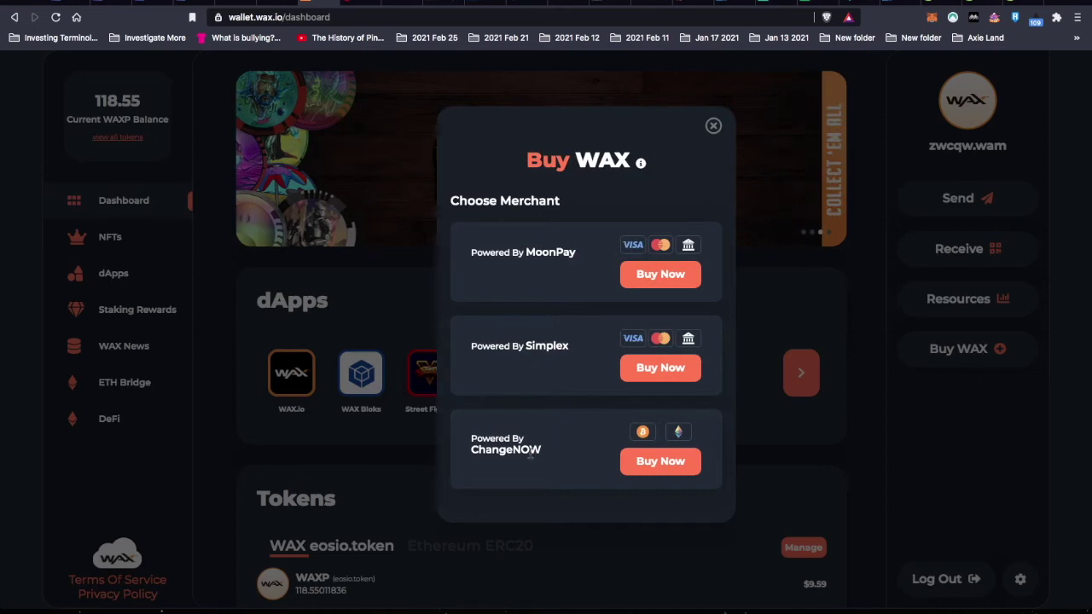
left_click(661, 465)
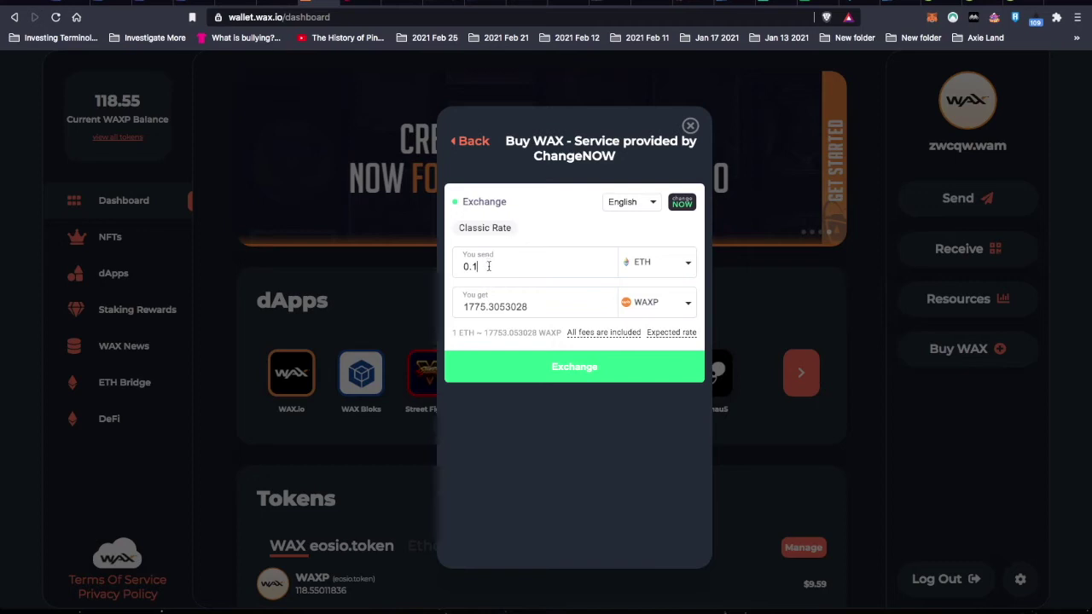
key("BackSpace")
type("37")
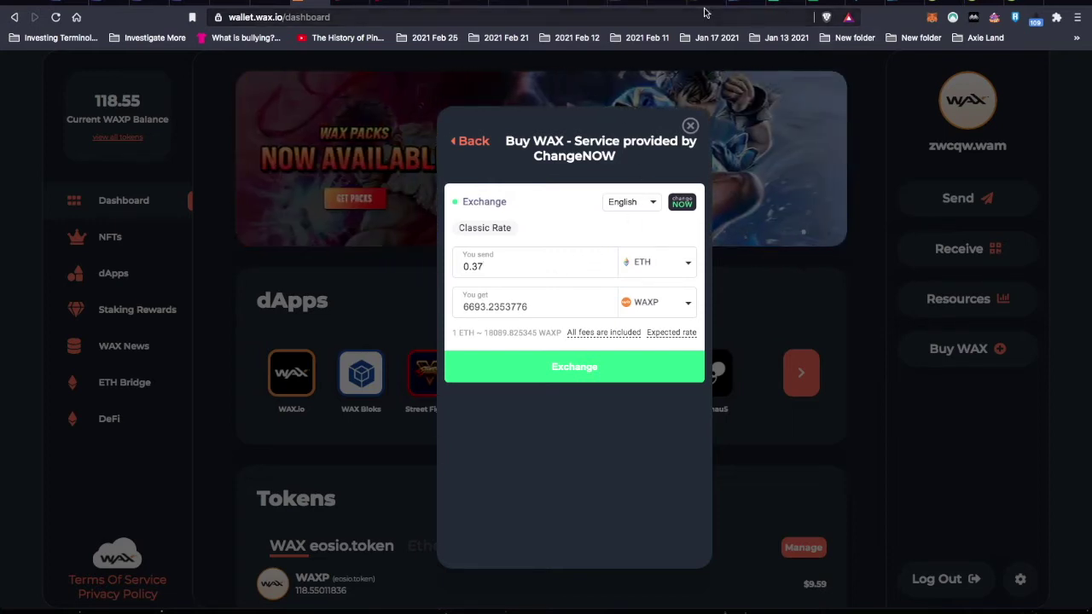
left_click(782, 4)
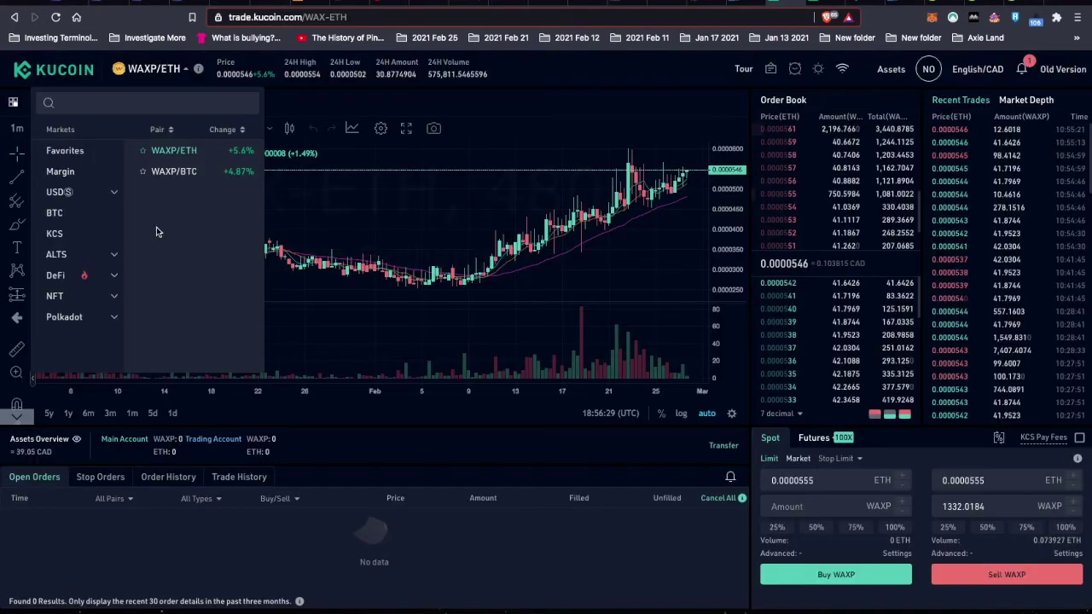
- Compare the KuCoin WAXP/ETH market price against an ask in the order book
left_click(186, 152)
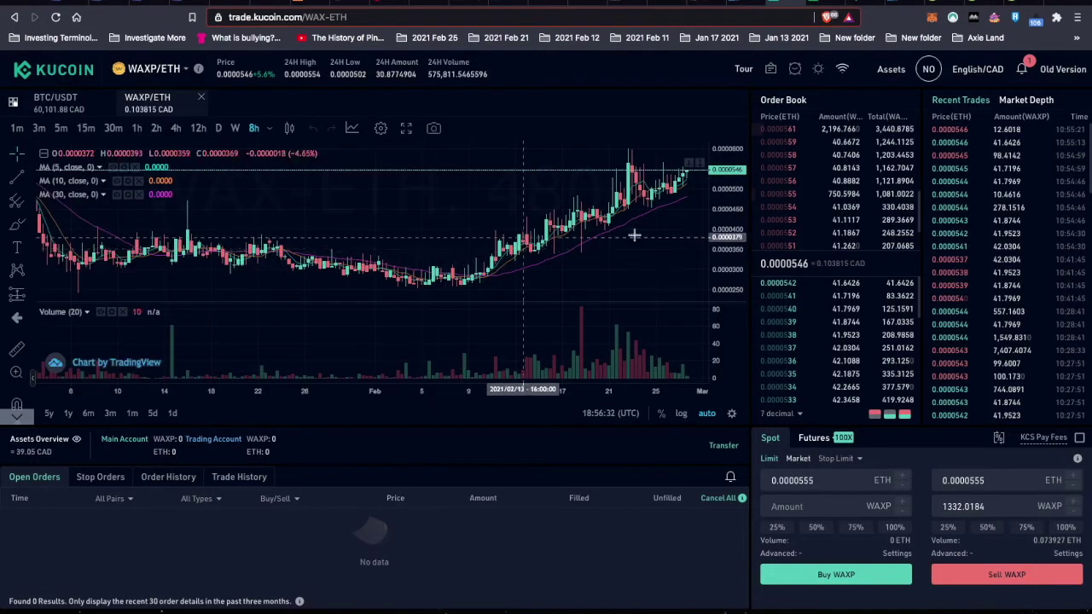
mouse_move(819, 221)
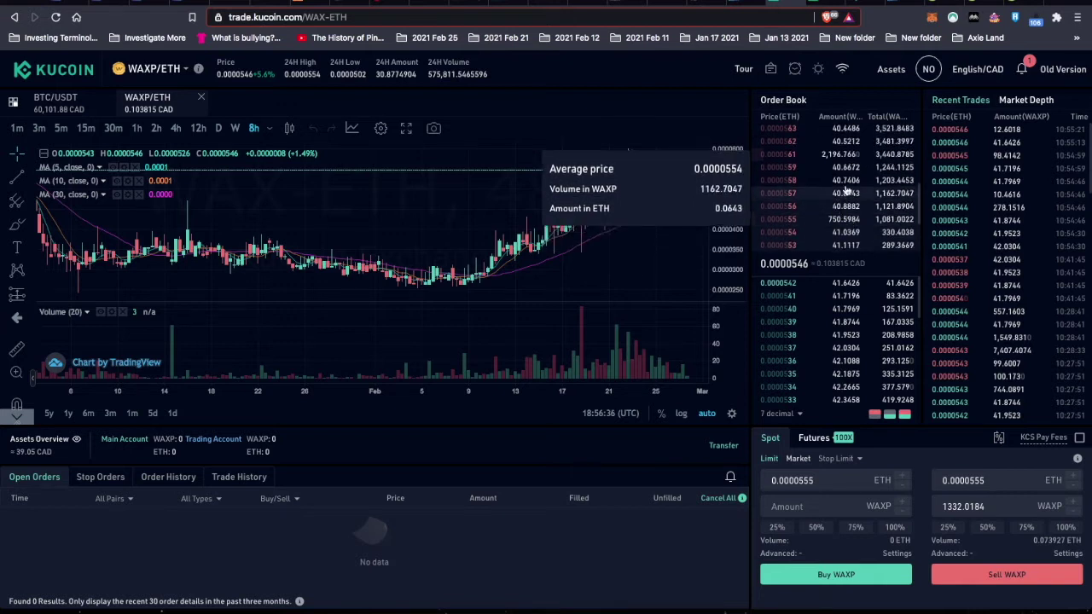
left_click(842, 156)
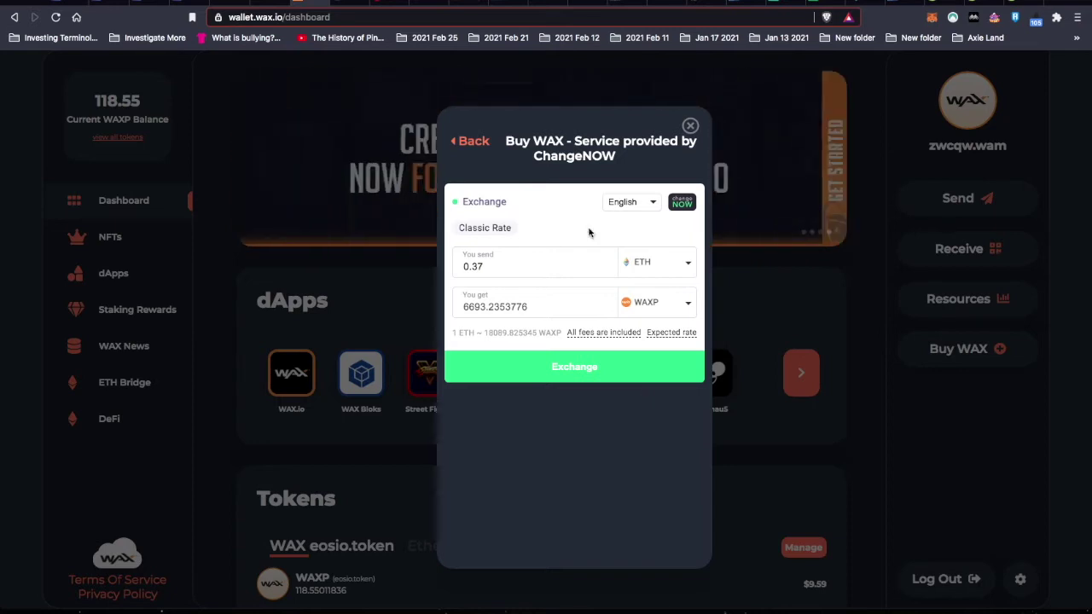
- Swap 0.37 ETH via ChangeNOW to the WAX account as recipient, reaching the confirmation
double_click(551, 266)
type("0.1")
key("BackSpace")
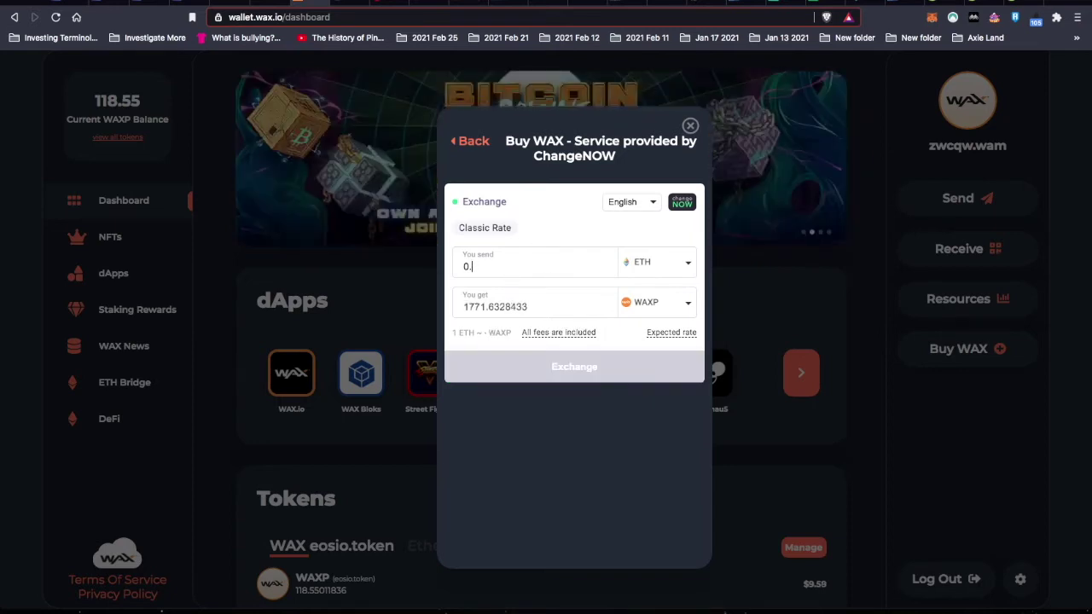
type("37")
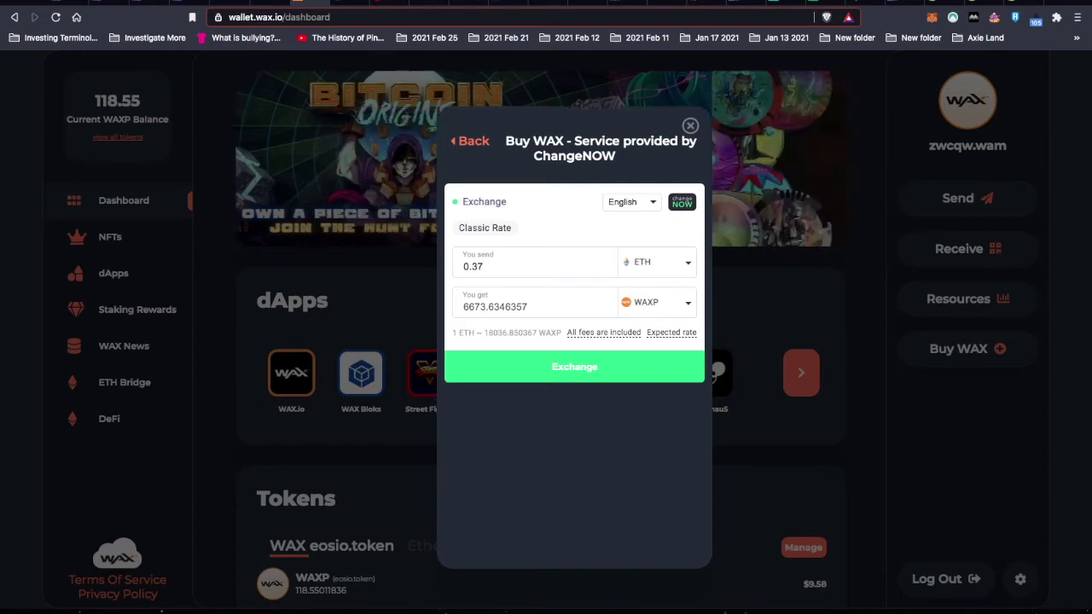
left_click(580, 366)
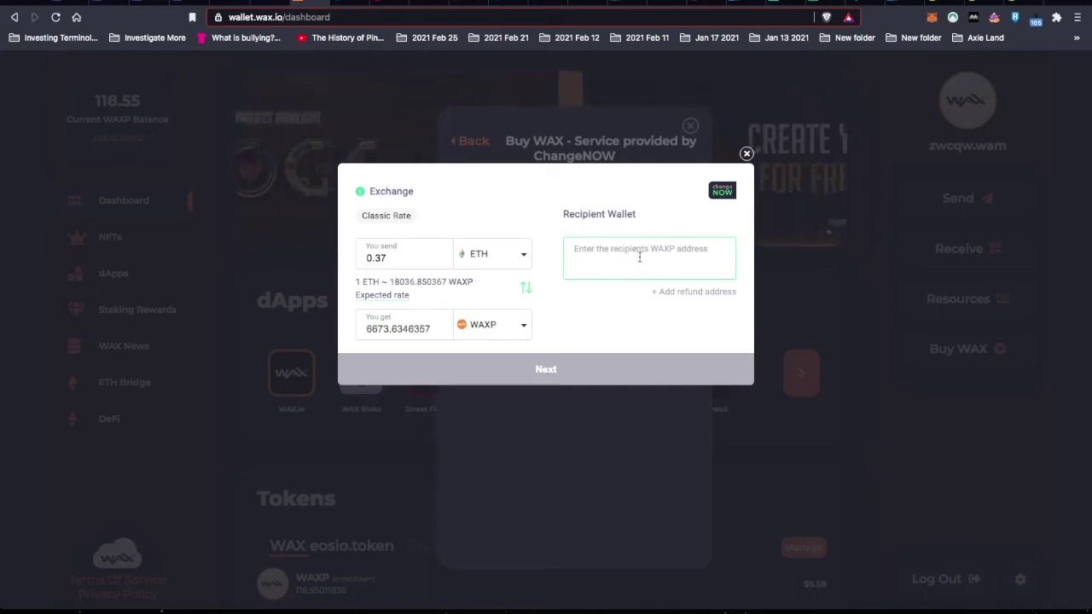
type("zw")
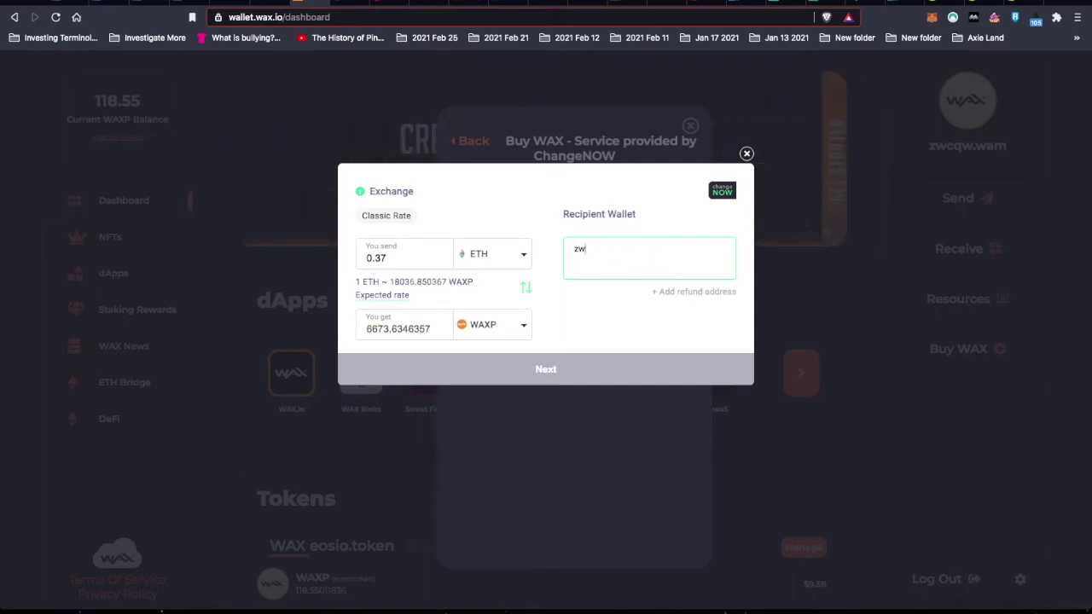
type("cq")
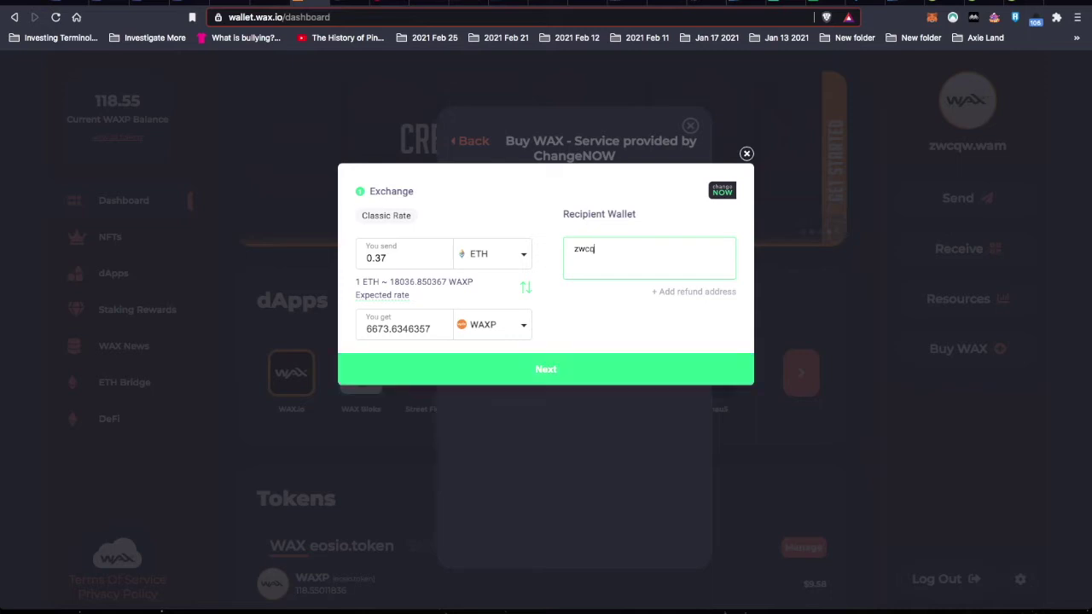
type("w")
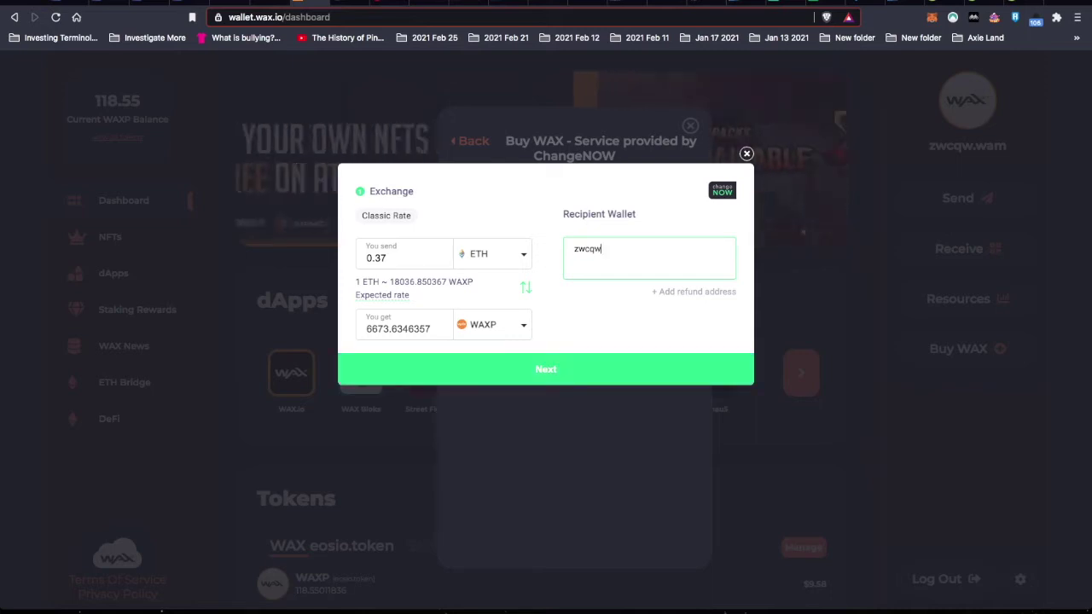
type(".wa")
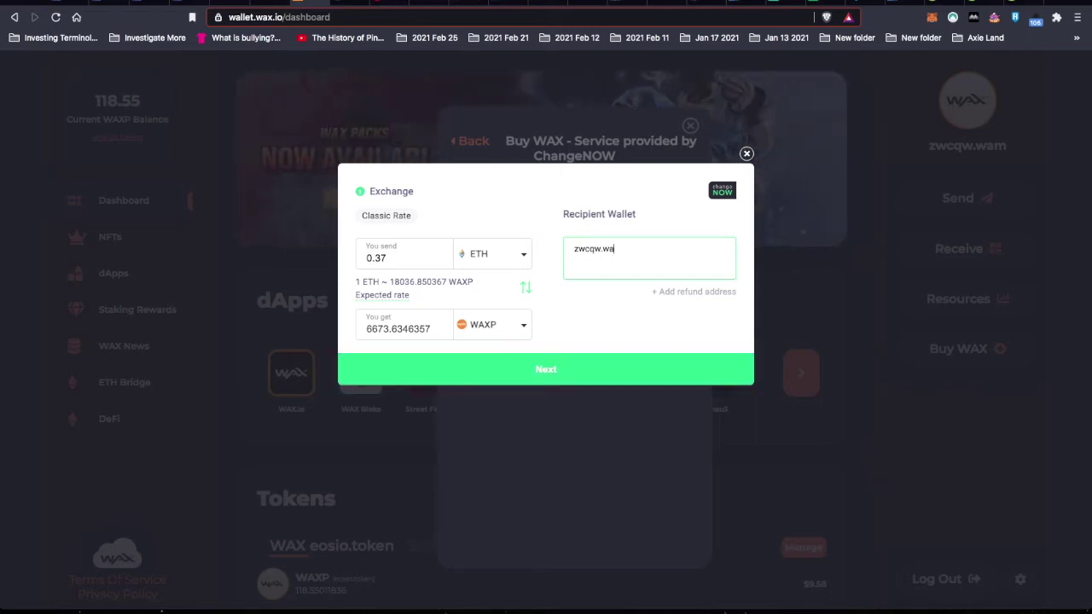
type("m")
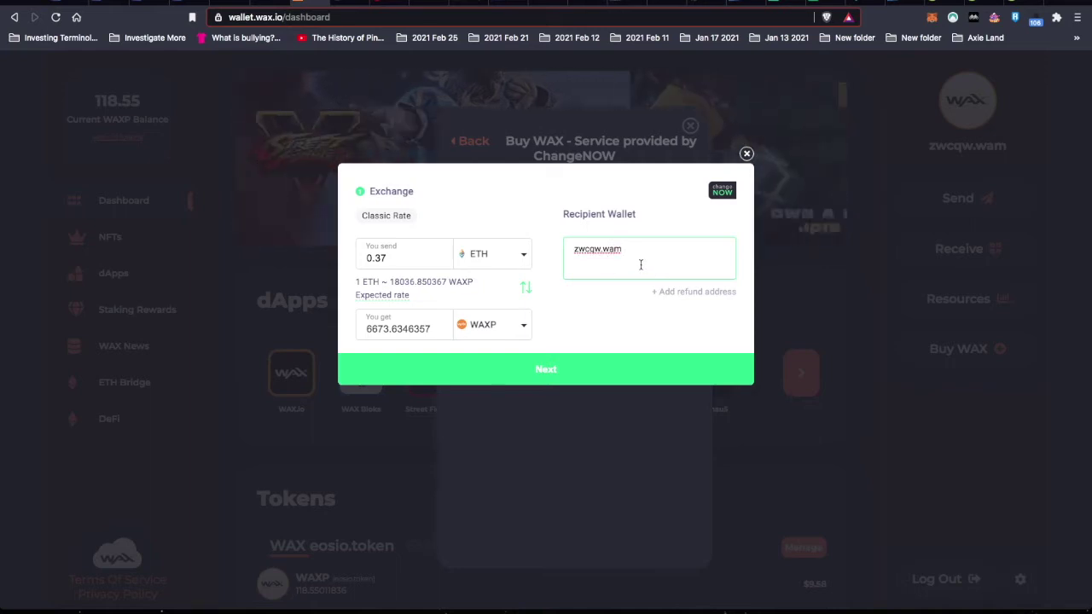
left_click(562, 382)
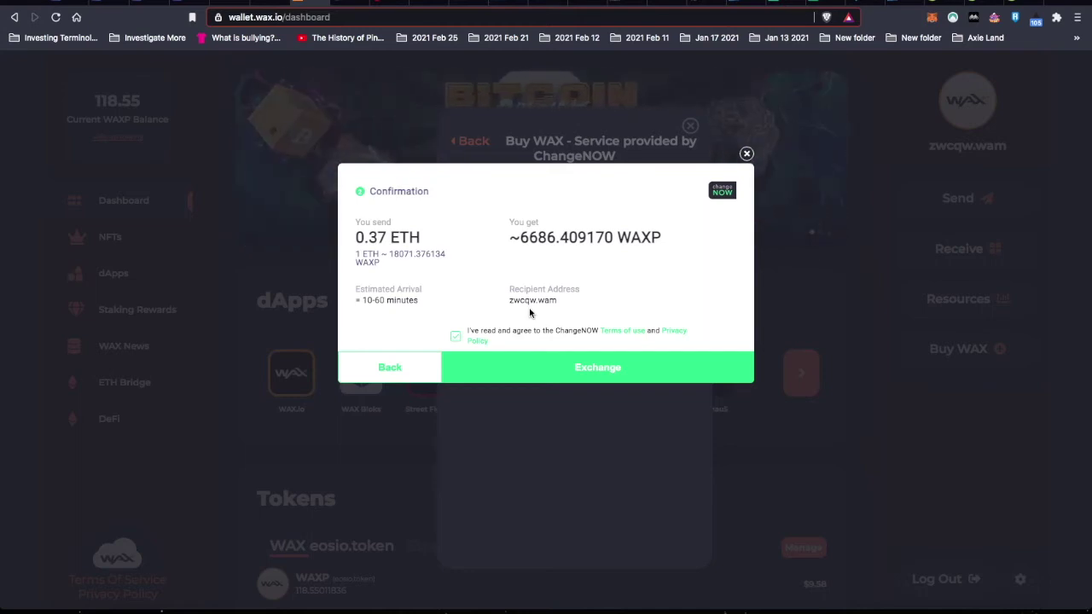
- Start the ETH-to-WAXP exchange, copy its deposit address, and set up a 0.37 ETH MetaMask send with Fast fee
left_click(546, 367)
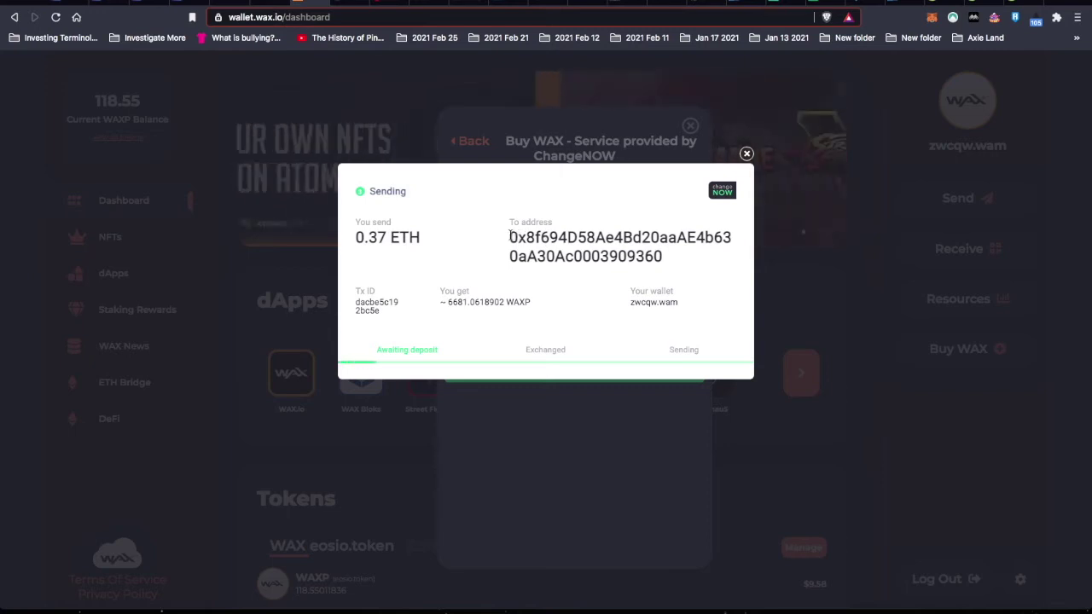
double_click(575, 256)
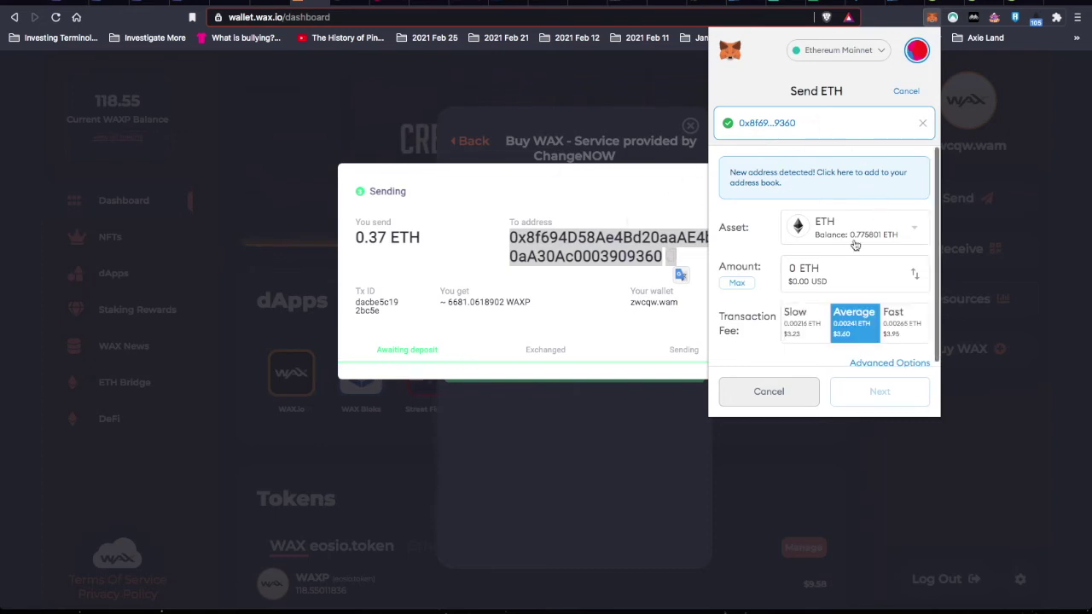
left_click(824, 273)
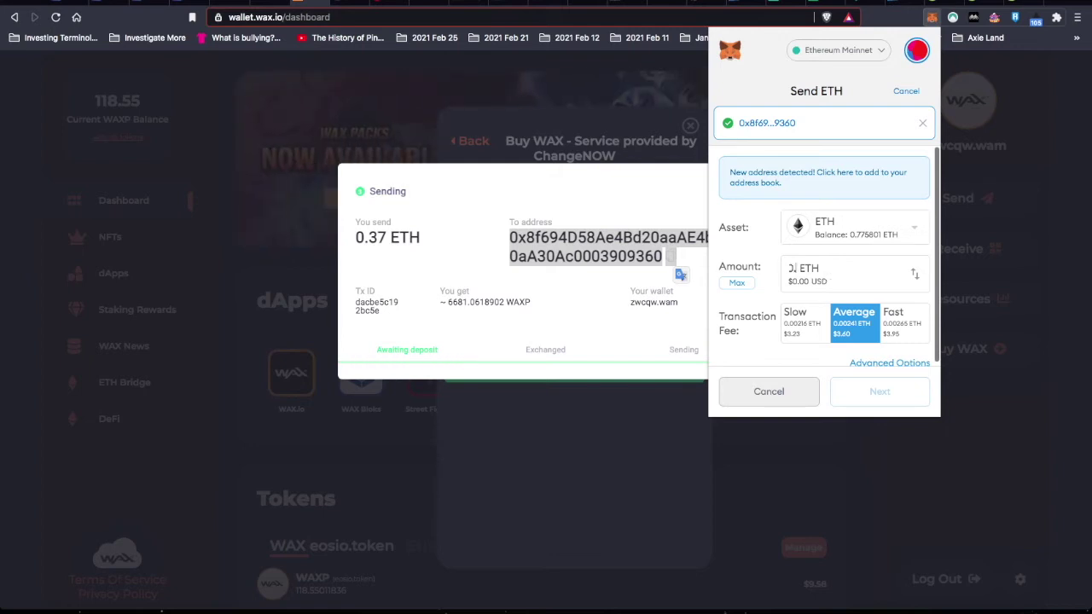
type(".37")
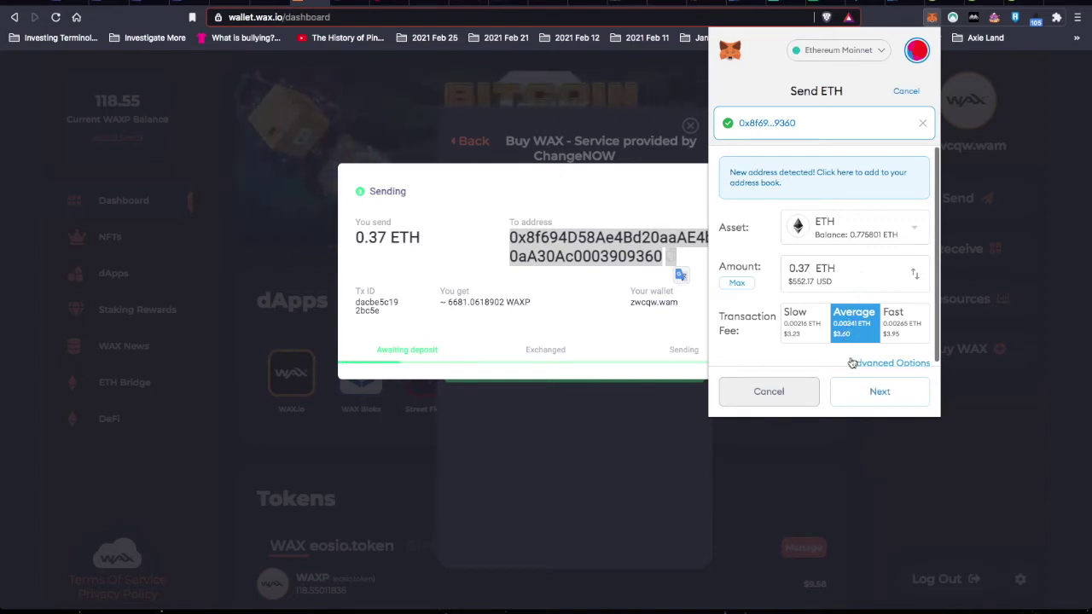
left_click(897, 320)
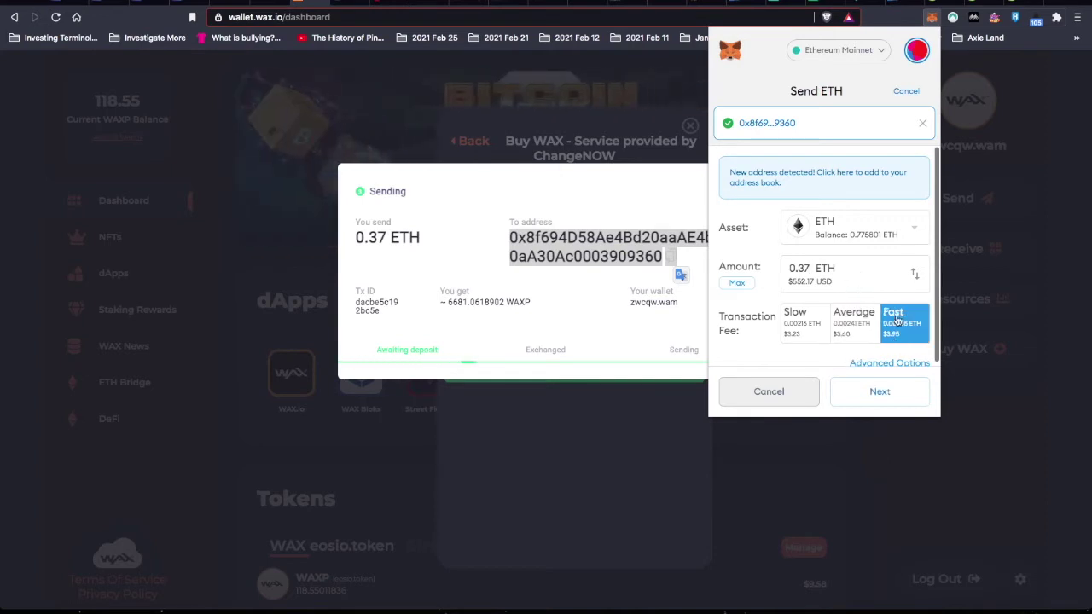
left_click(873, 393)
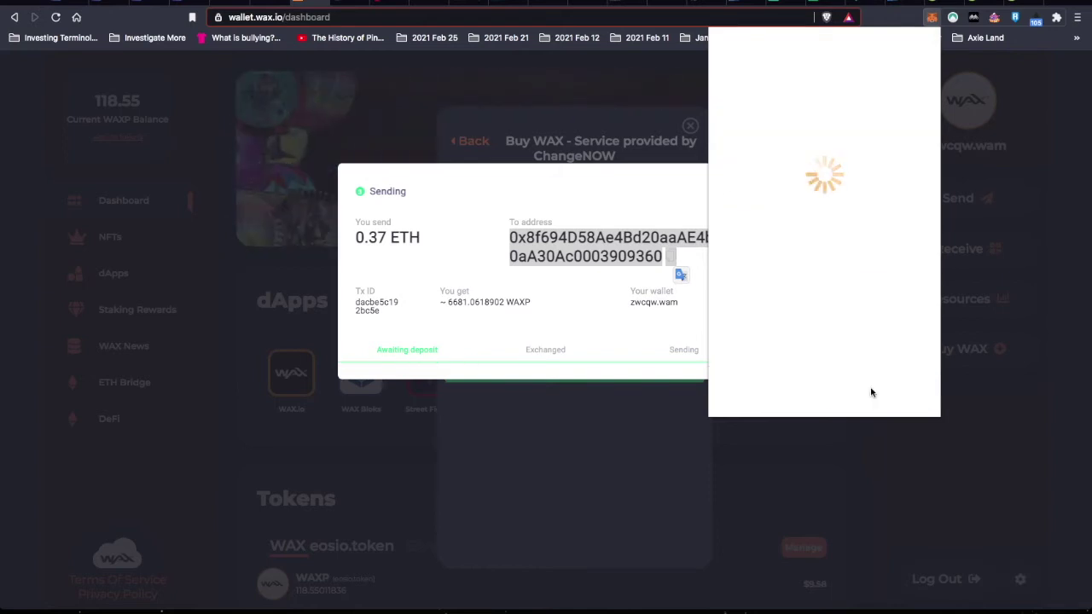
- Confirm the 0.37 ETH MetaMask transfer to the ChangeNOW deposit address
left_click(863, 387)
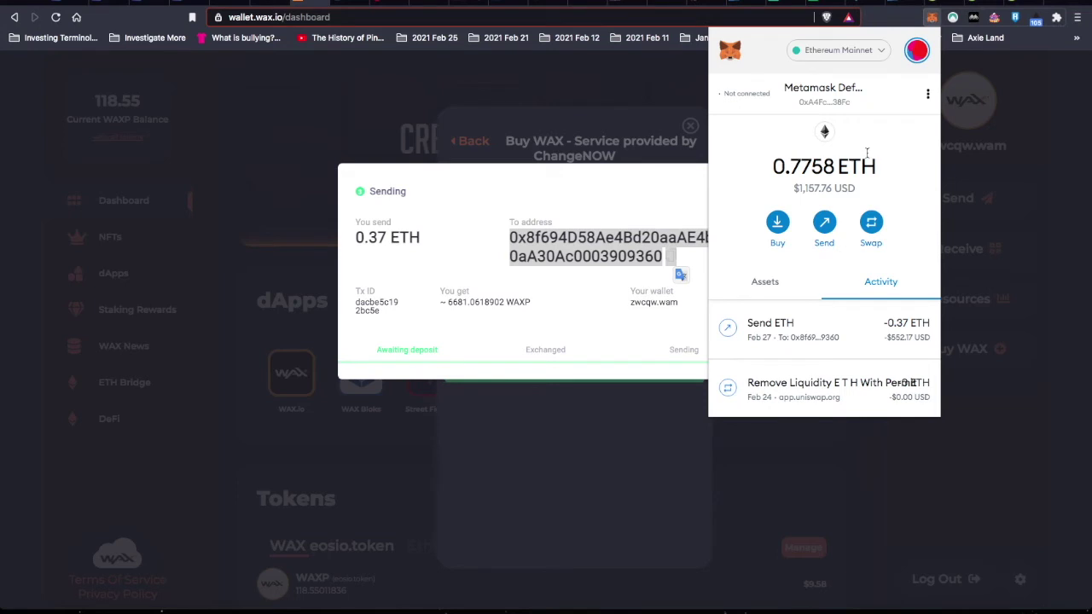
- Dismiss MetaMask and reload the AtomicHub kogsofficial marketplace listings
key("Escape")
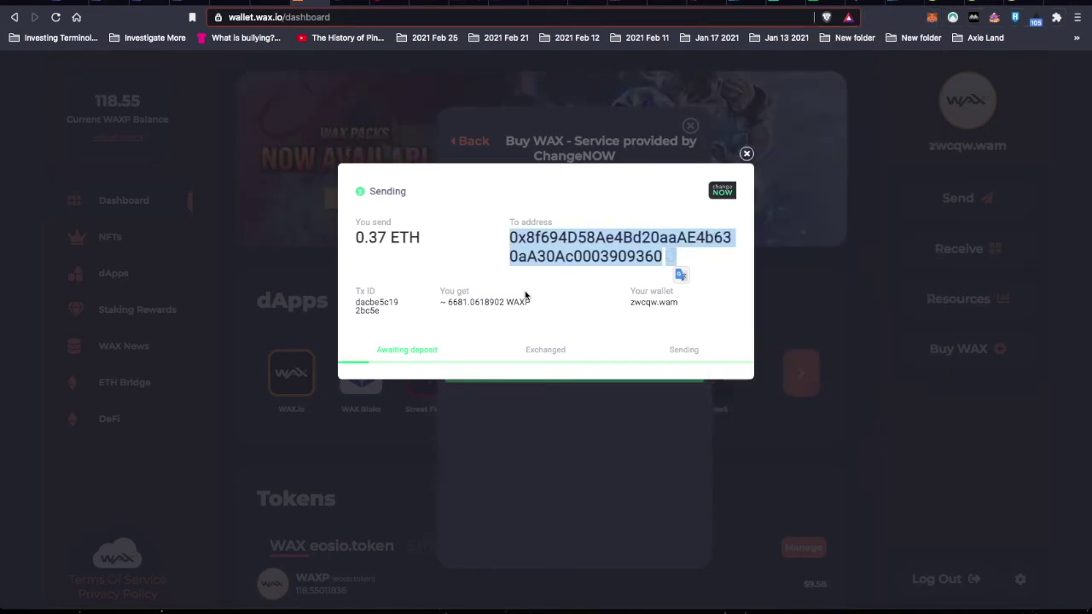
left_click(699, 3)
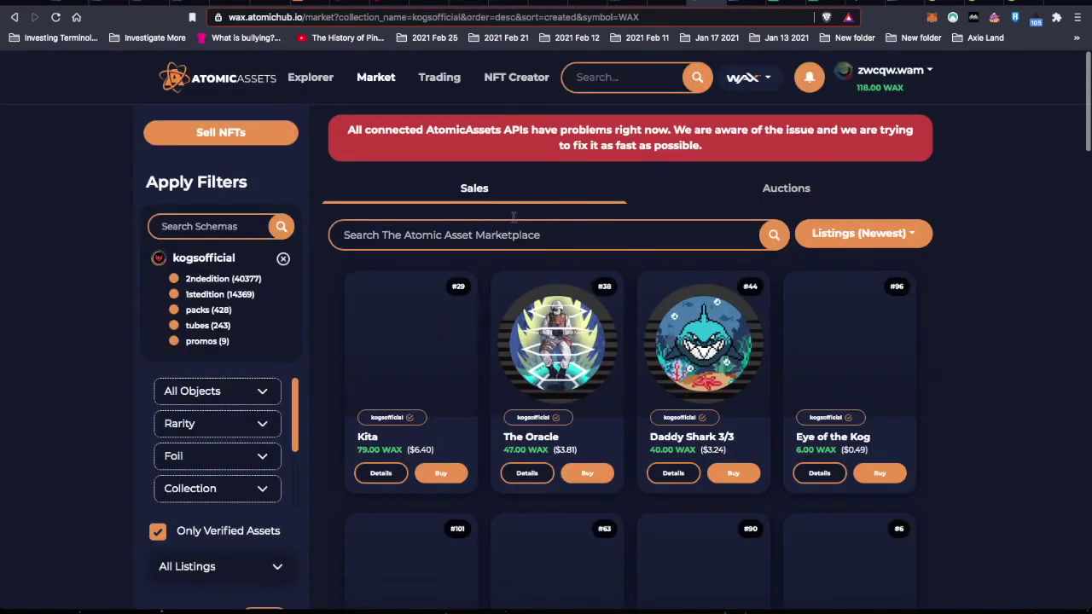
left_click(55, 17)
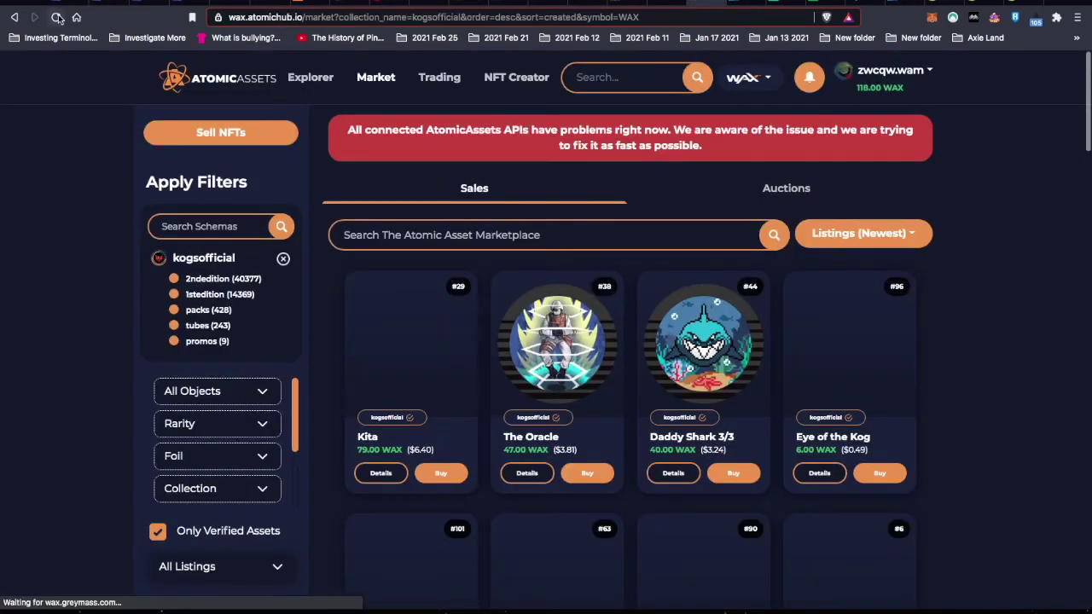
mouse_move(710, 328)
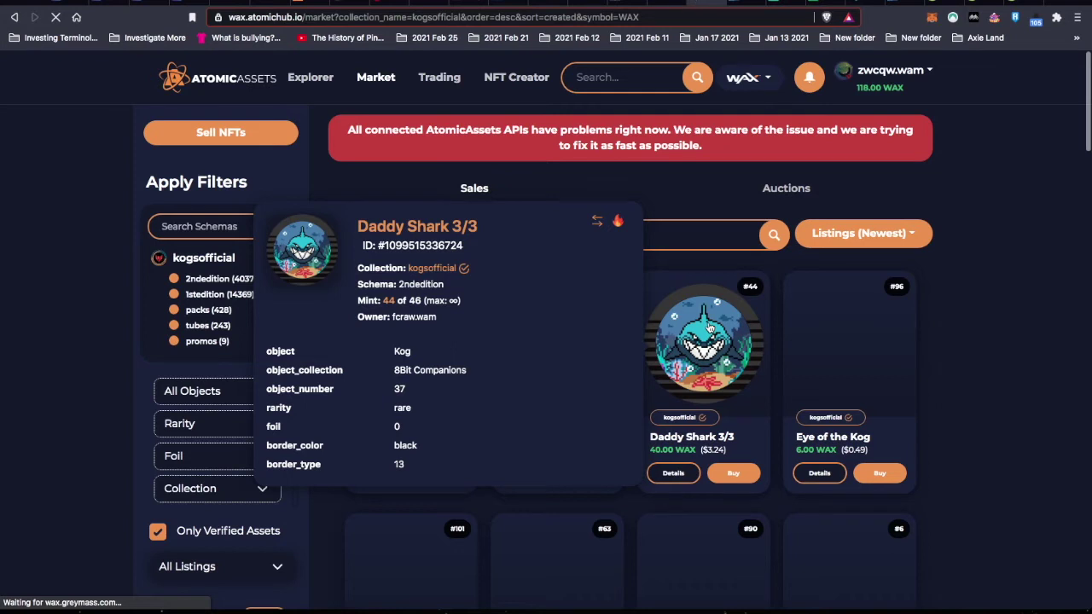
- Scroll the KOGs Staking sheet back to its headers and multipliers, then return to AtomicHub
left_click(818, 5)
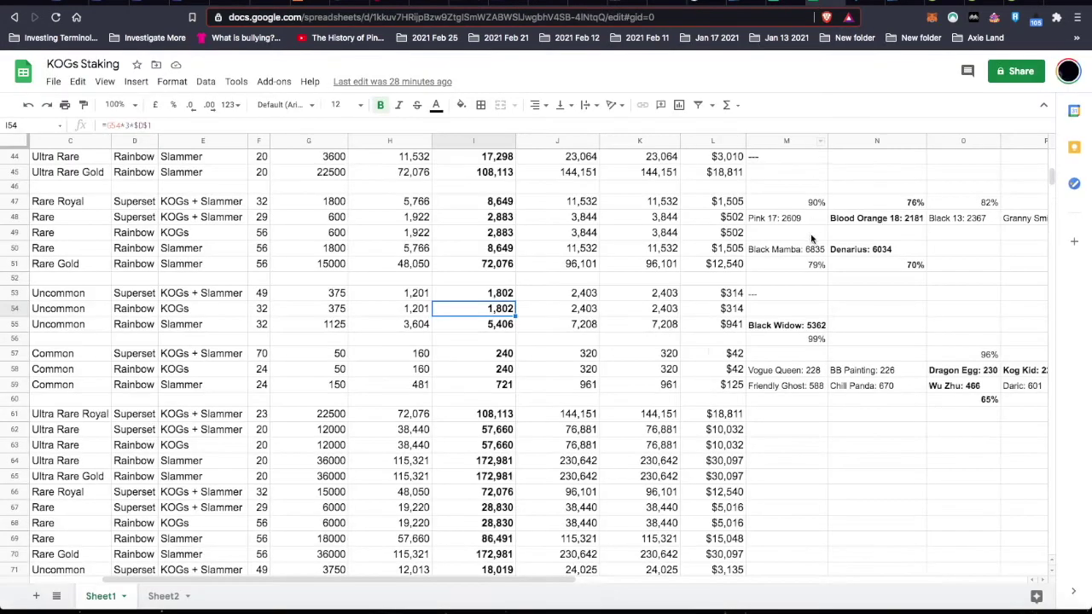
scroll(504, 351, "up", 2)
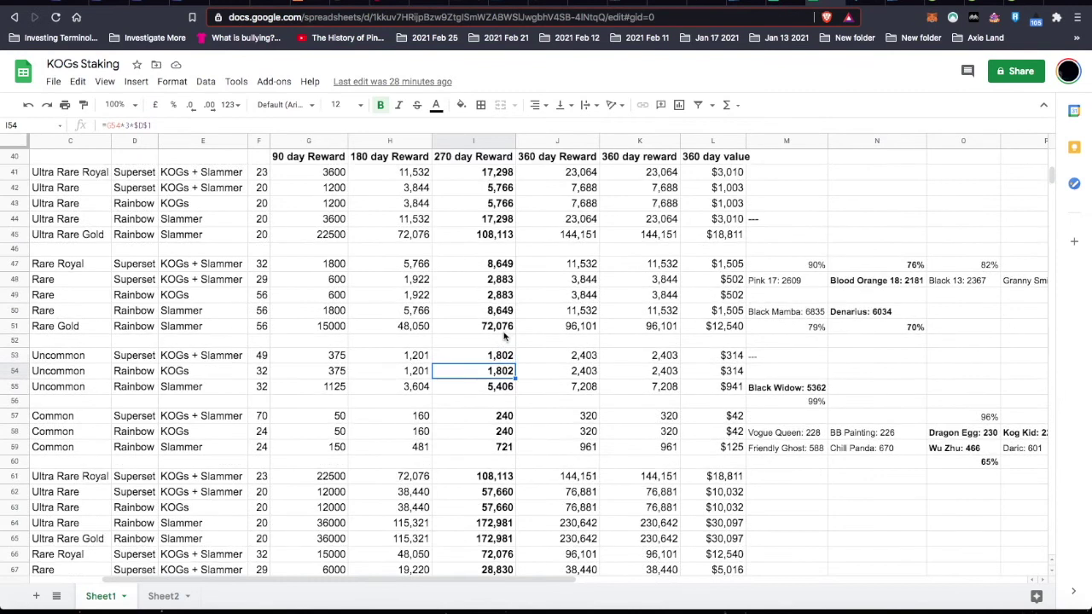
scroll(489, 403, "left", 3)
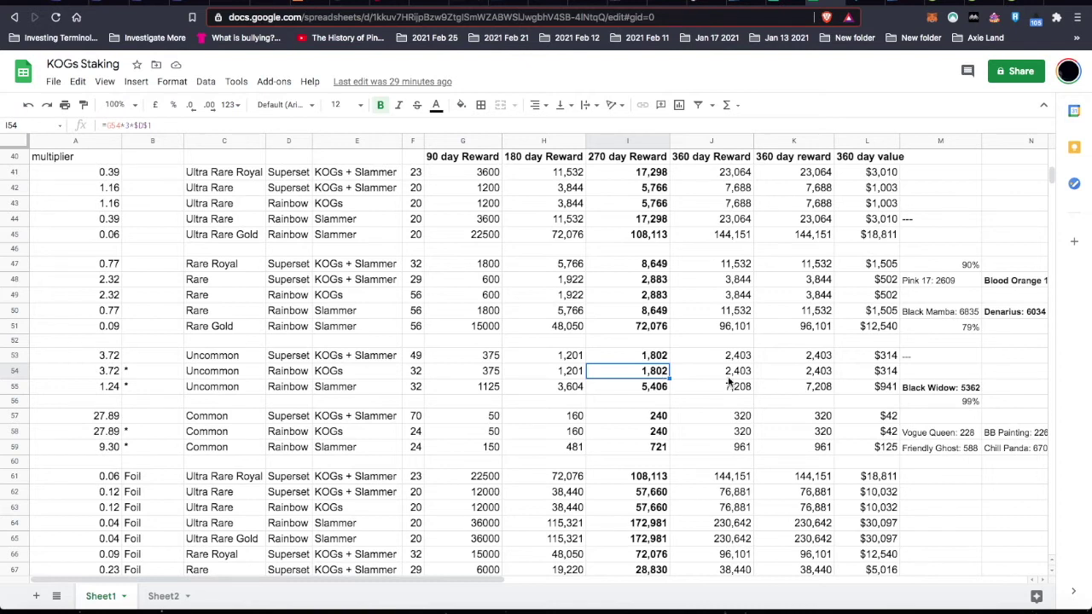
key("ctrl+Tab")
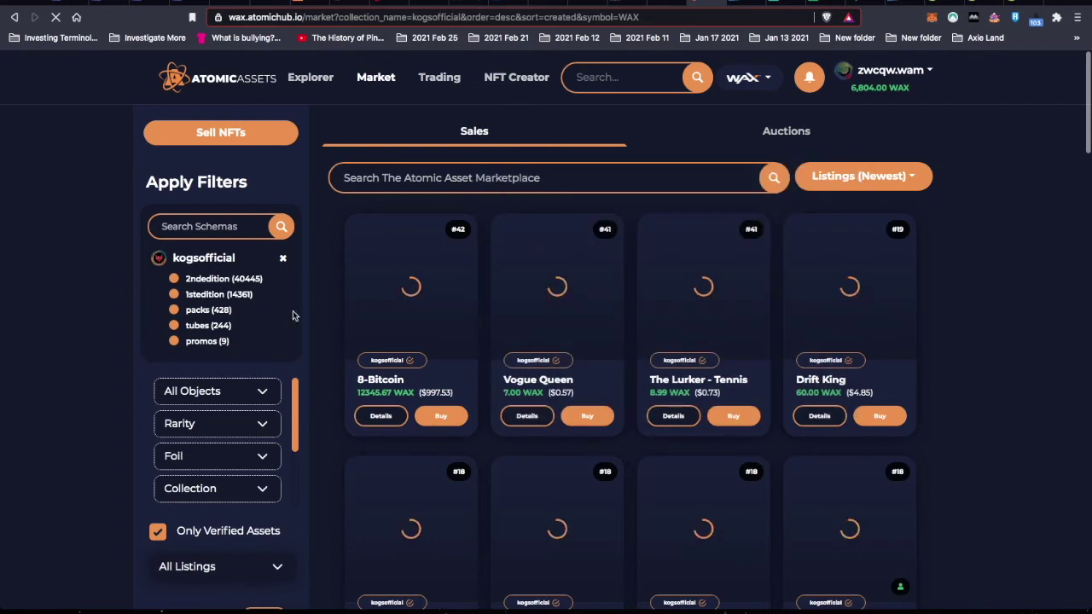
- Show only tubes listings on AtomicHub, then check the Common Rainbow KOGs 270-day reward in the sheet
left_click(202, 329)
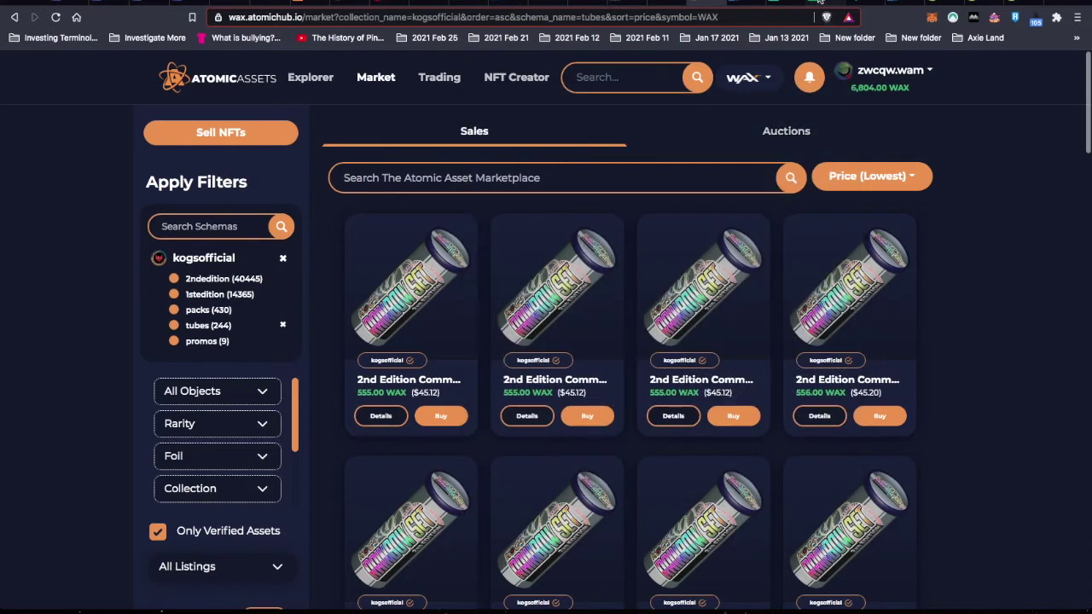
left_click(826, 7)
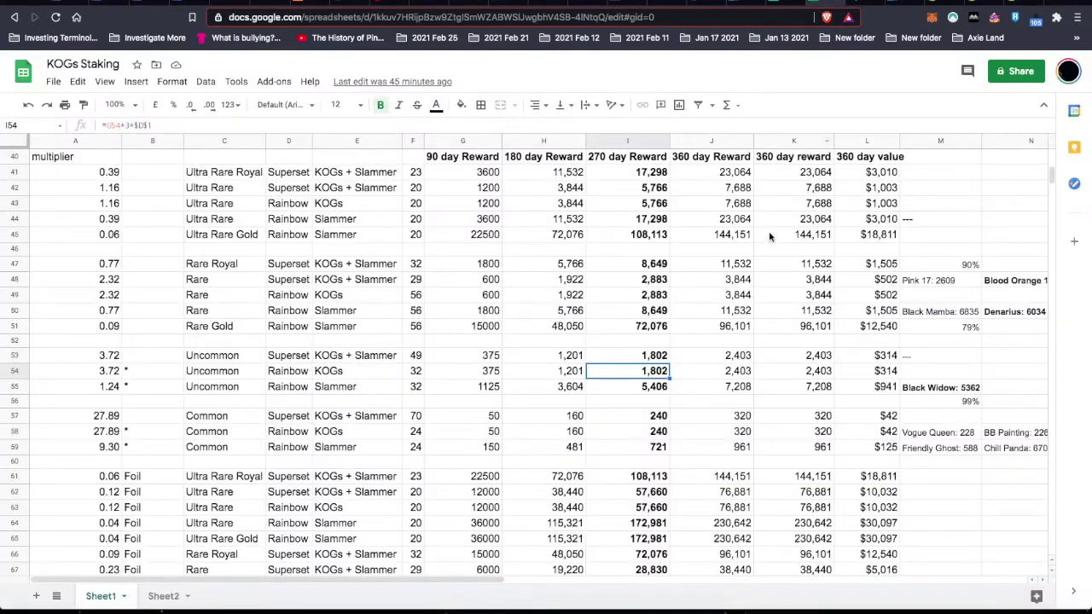
left_click(661, 435)
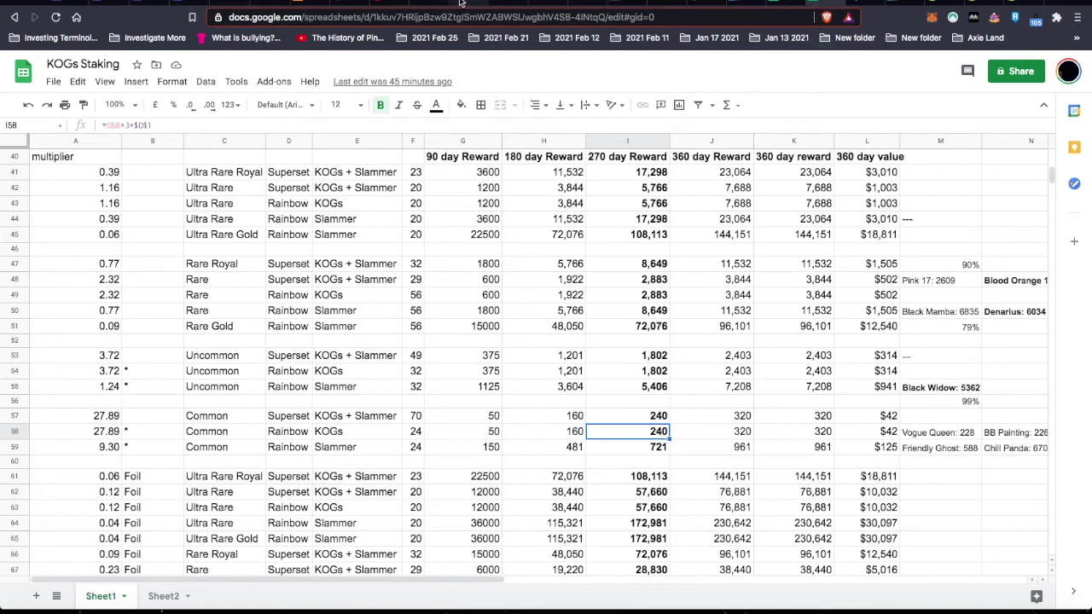
- Back on AtomicHub, limit the tube listings to uncommon rarity
left_click(705, 3)
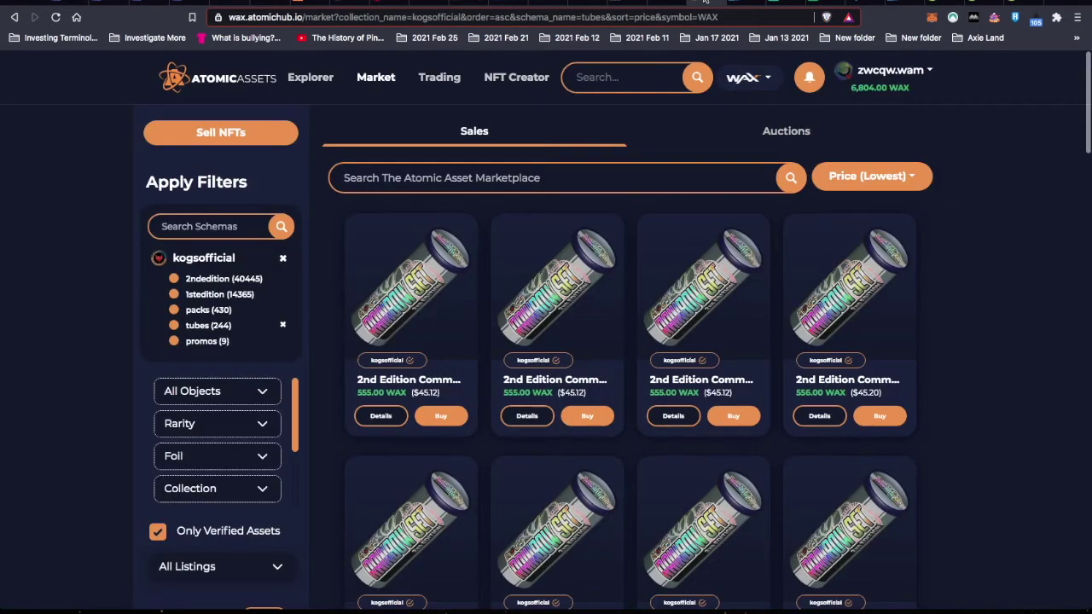
left_click(254, 424)
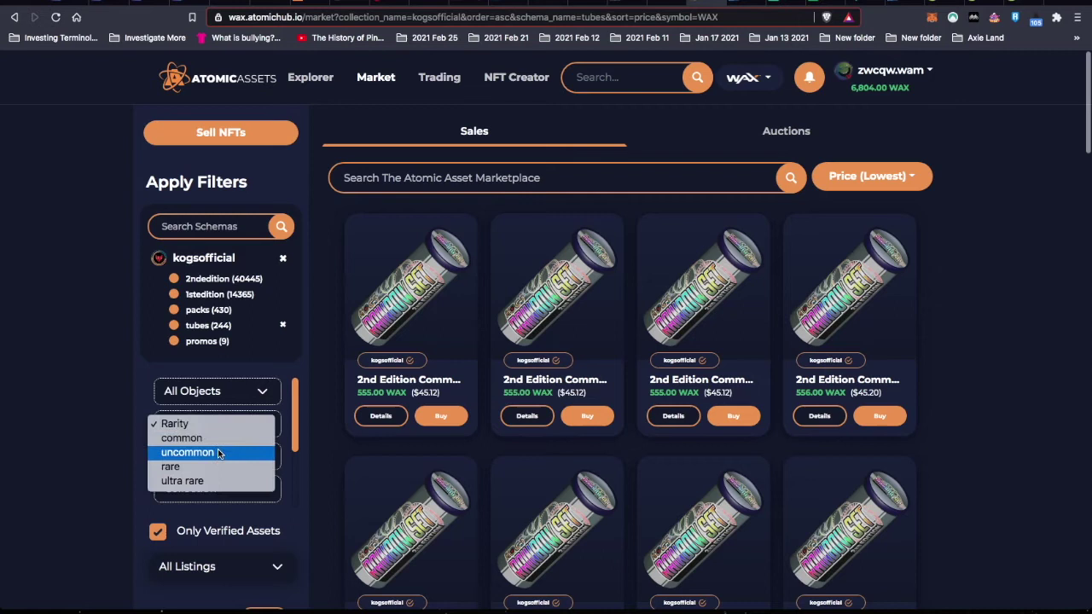
left_click(217, 452)
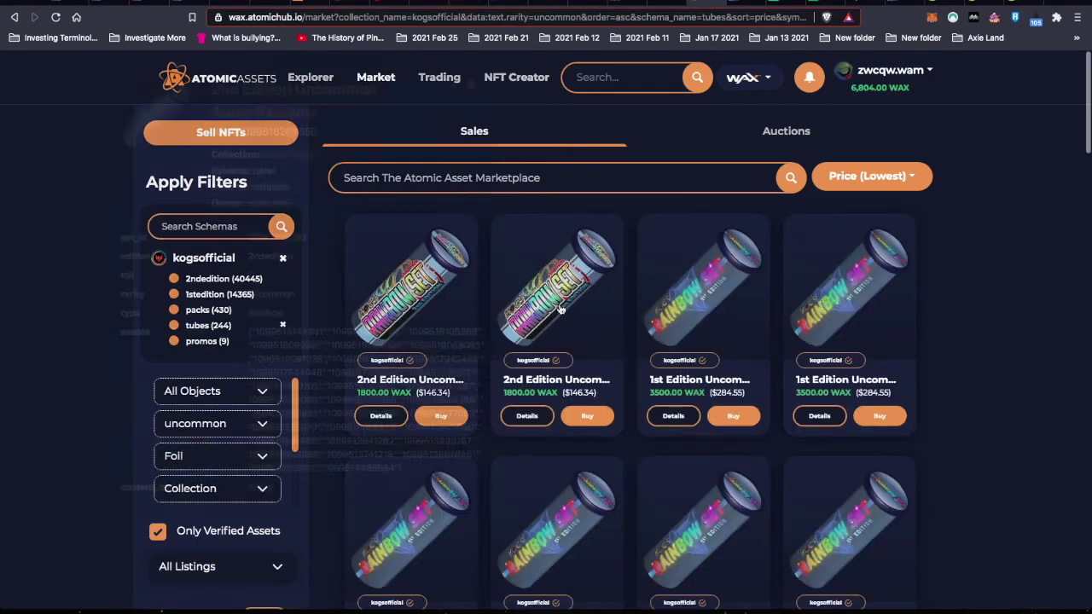
mouse_move(541, 292)
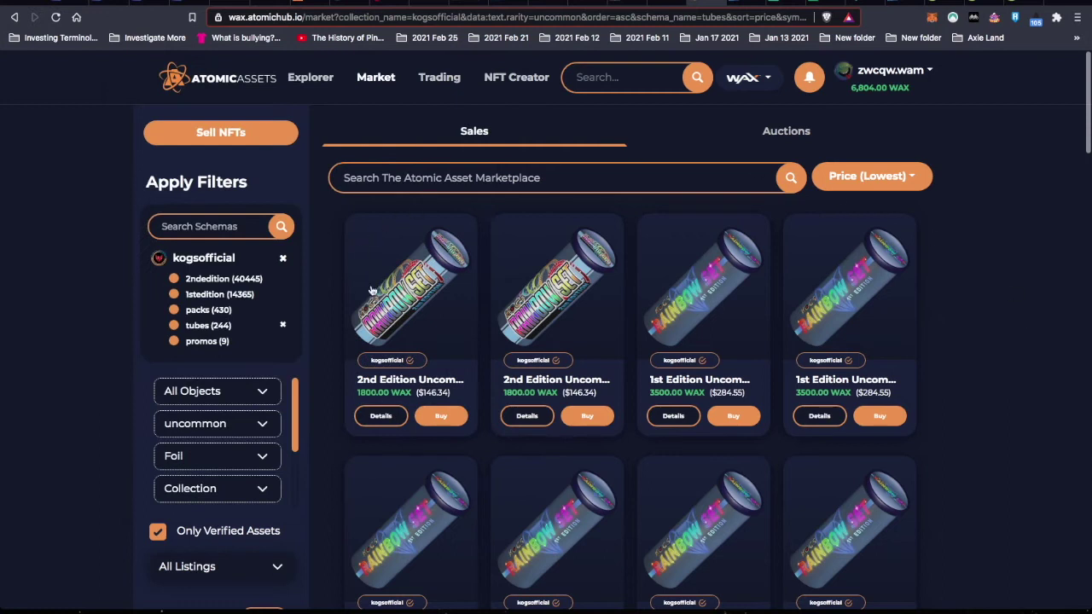
mouse_move(553, 313)
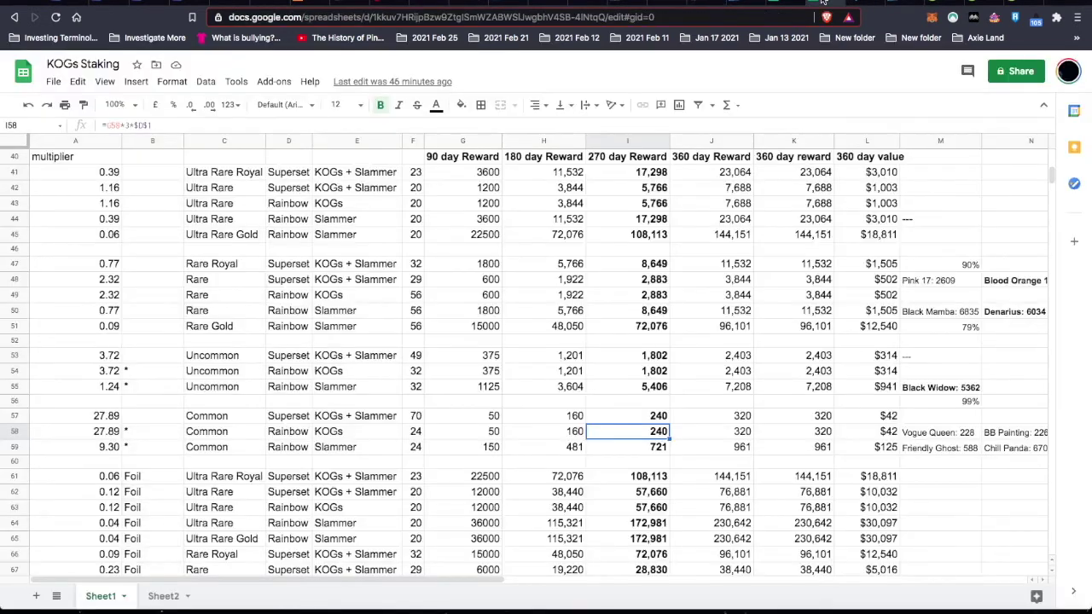
- Check the Uncommon Rainbow KOGs reward in cell I54, then glance back at AtomicHub
left_click(824, 2)
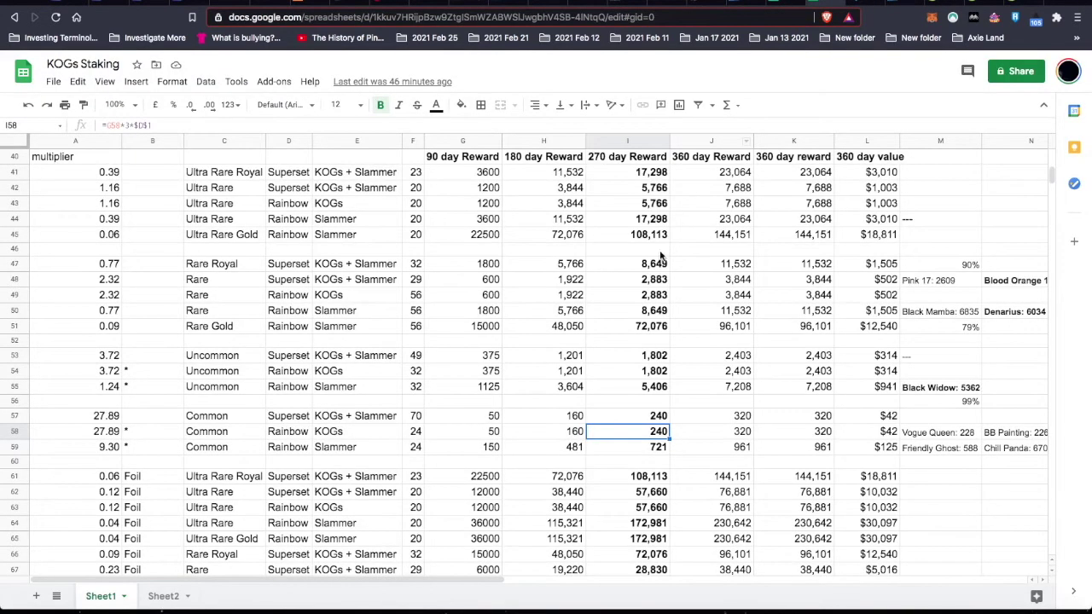
left_click(652, 376)
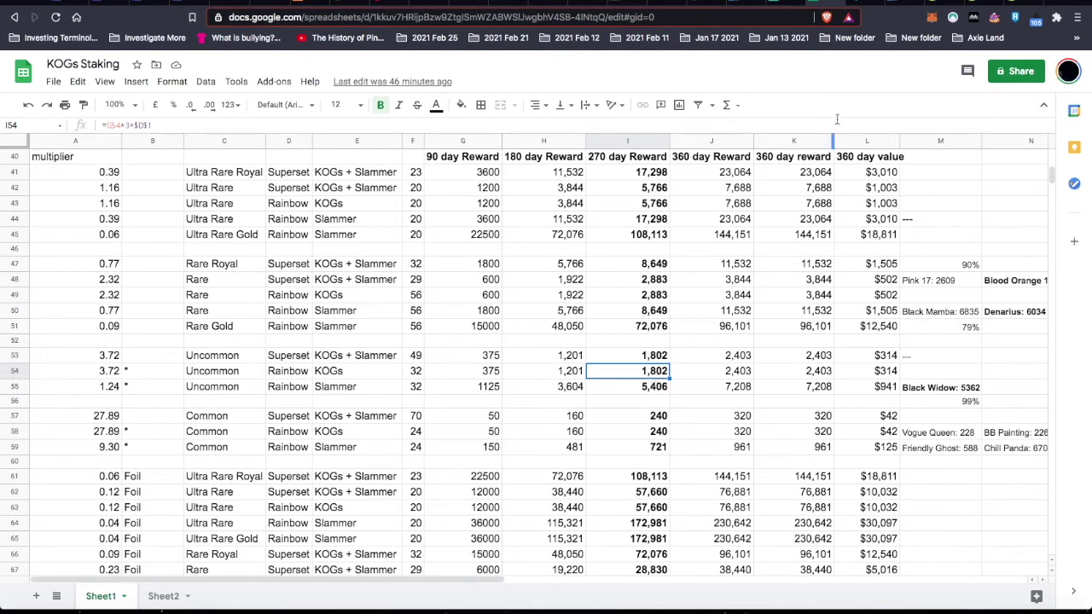
left_click(698, 2)
- Inspect the Blood Orange 18: 2181 note in the sheet, then return to the uncommon tube listings
left_click(828, 4)
scroll(846, 355, "right", 3)
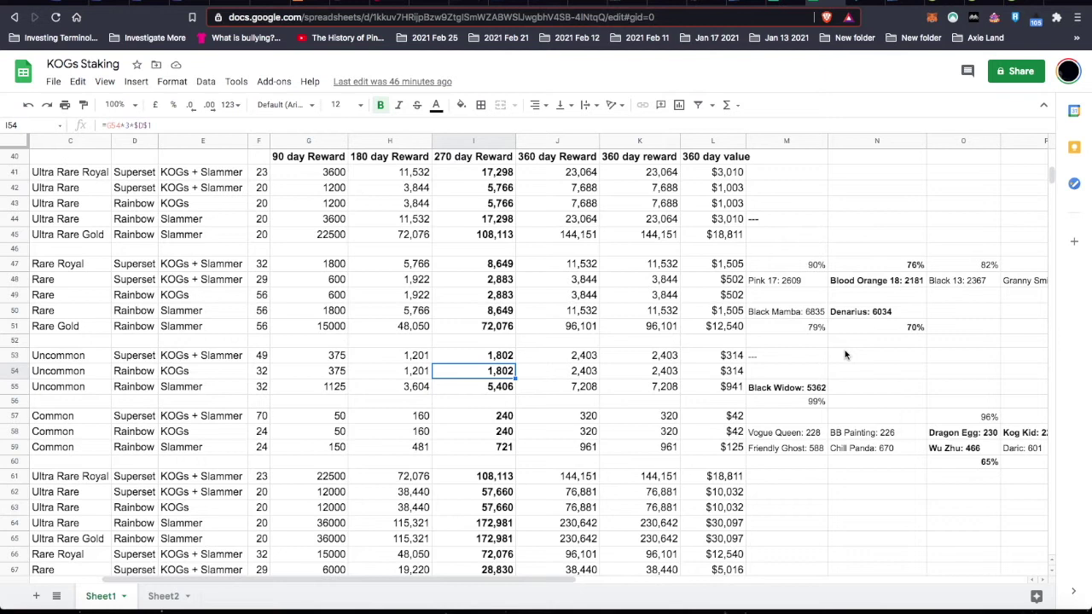
left_click(883, 285)
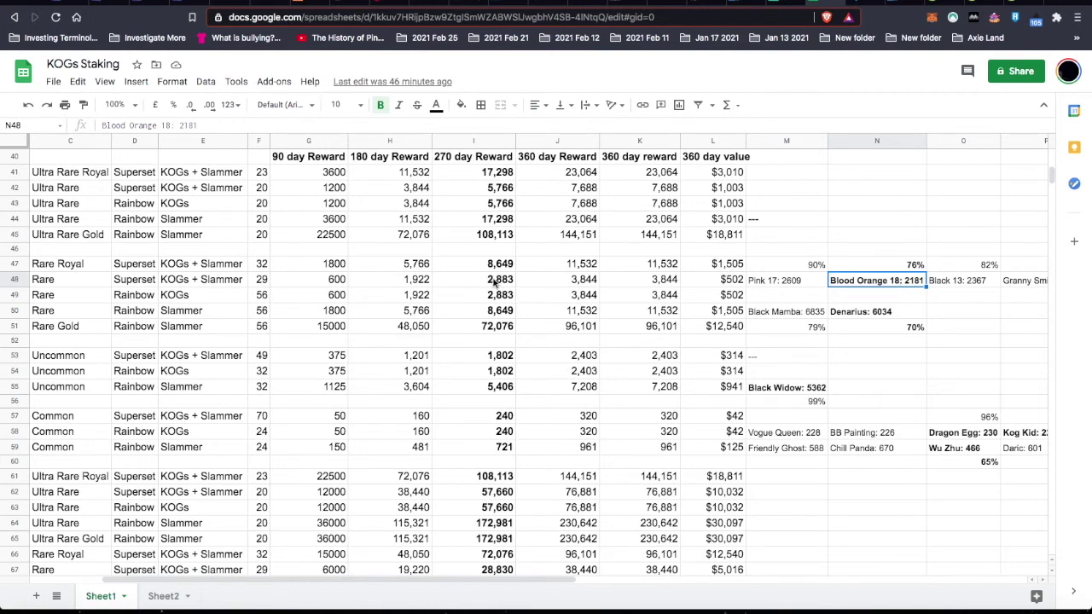
scroll(494, 284, "left", 3)
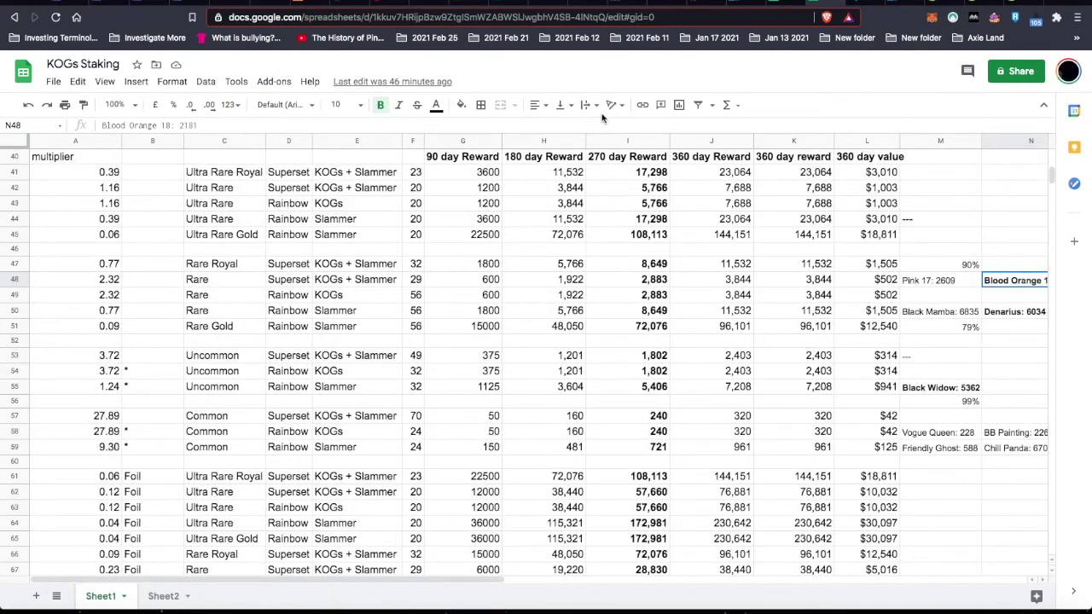
left_click(698, 2)
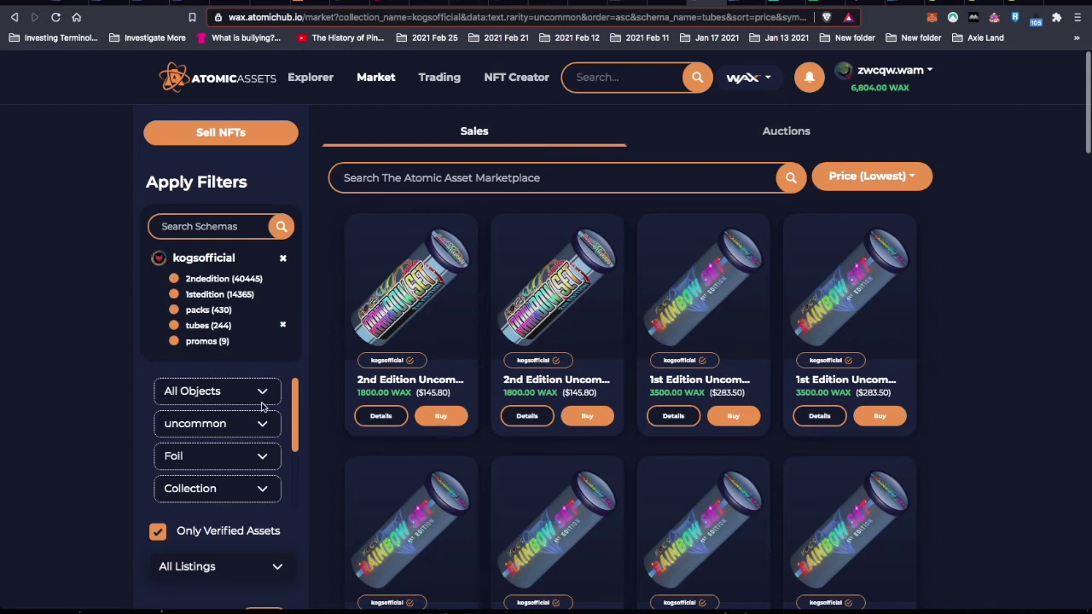
- Filter the AtomicHub tube listings to rare rarity
left_click(255, 427)
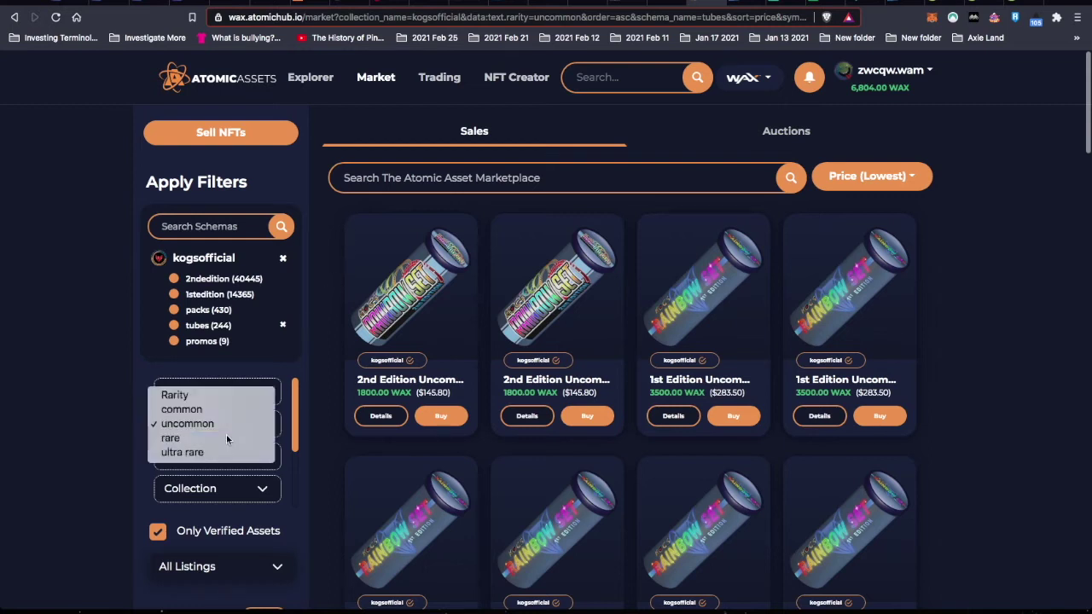
left_click(226, 437)
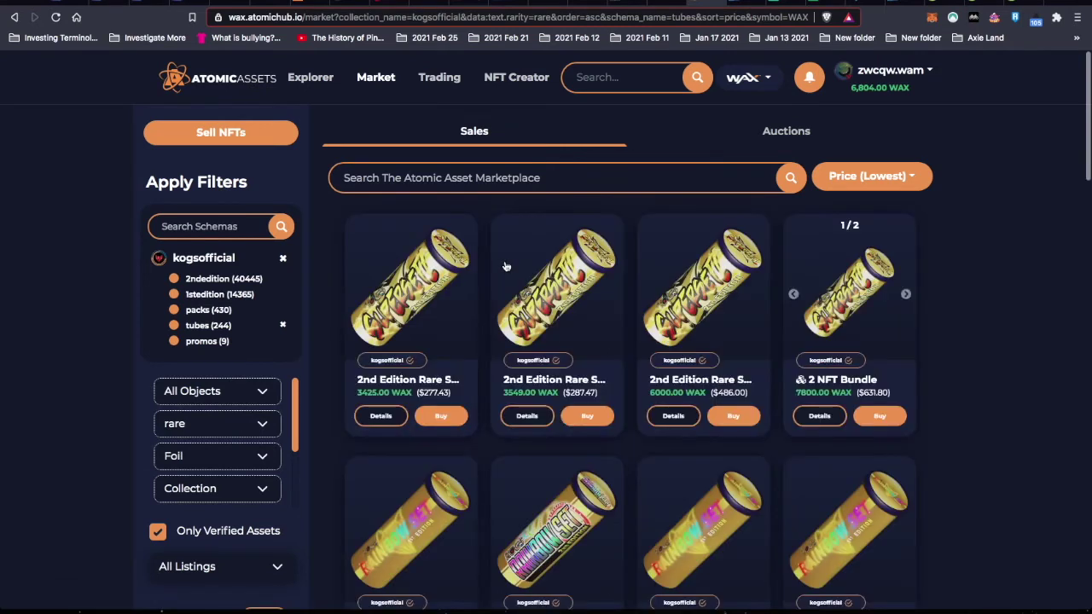
mouse_move(416, 294)
- Check the formula in cell I48 of the KOGs Staking sheet
left_click(823, 3)
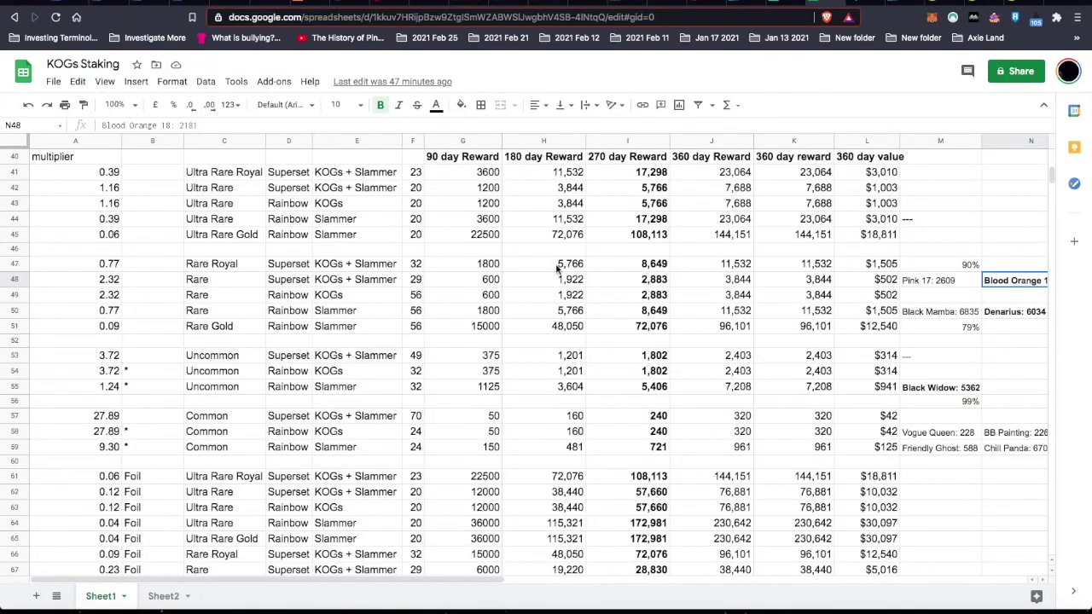
left_click(657, 282)
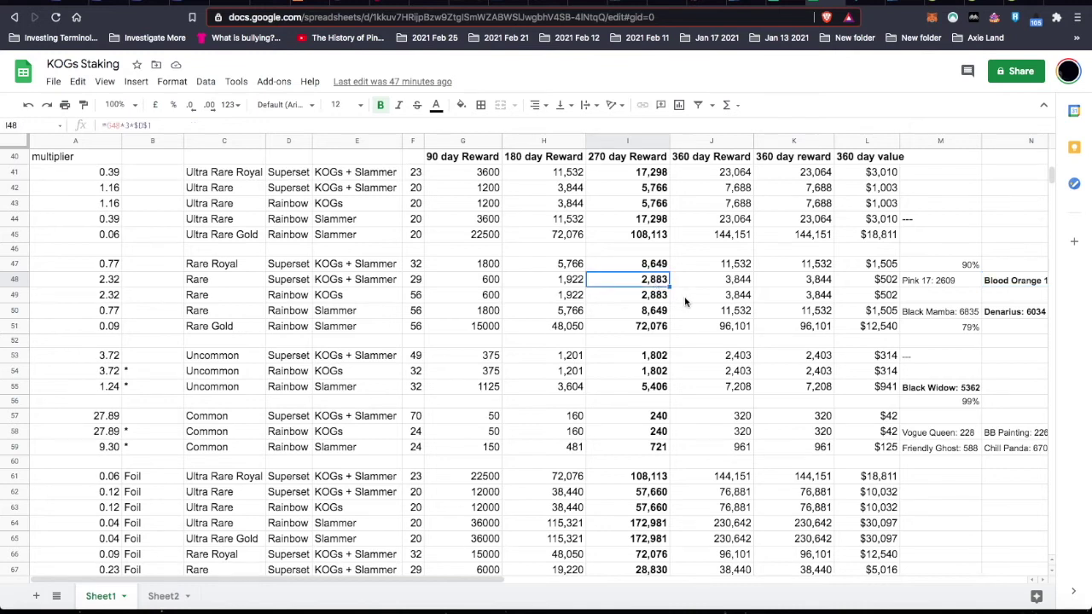
scroll(685, 302, "right", 4)
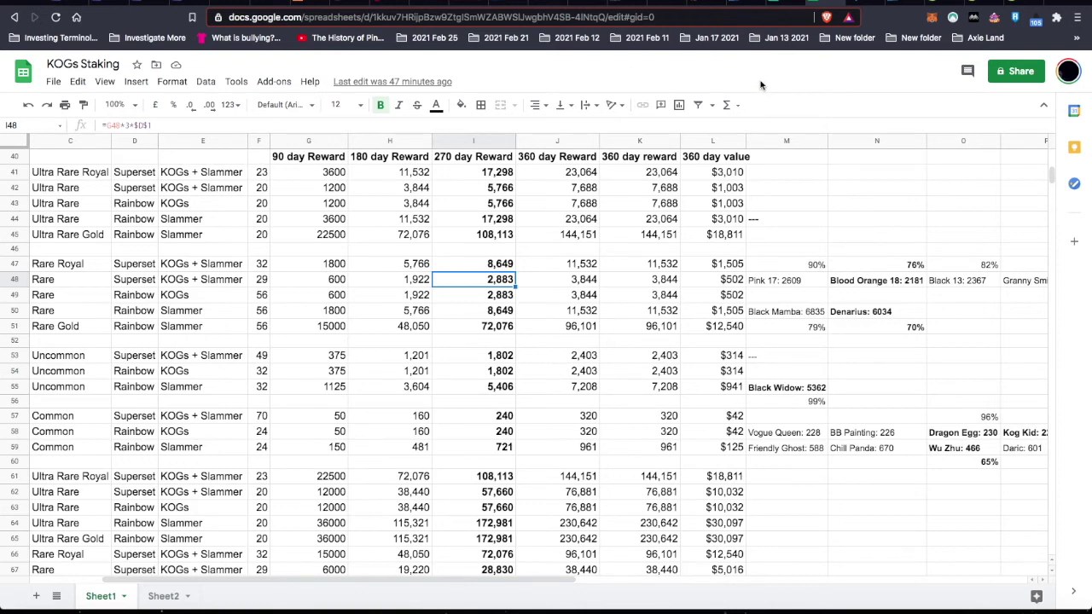
- Clear the AtomicHub rarity filter to show all tubes, then return to the spreadsheet
left_click(772, 3)
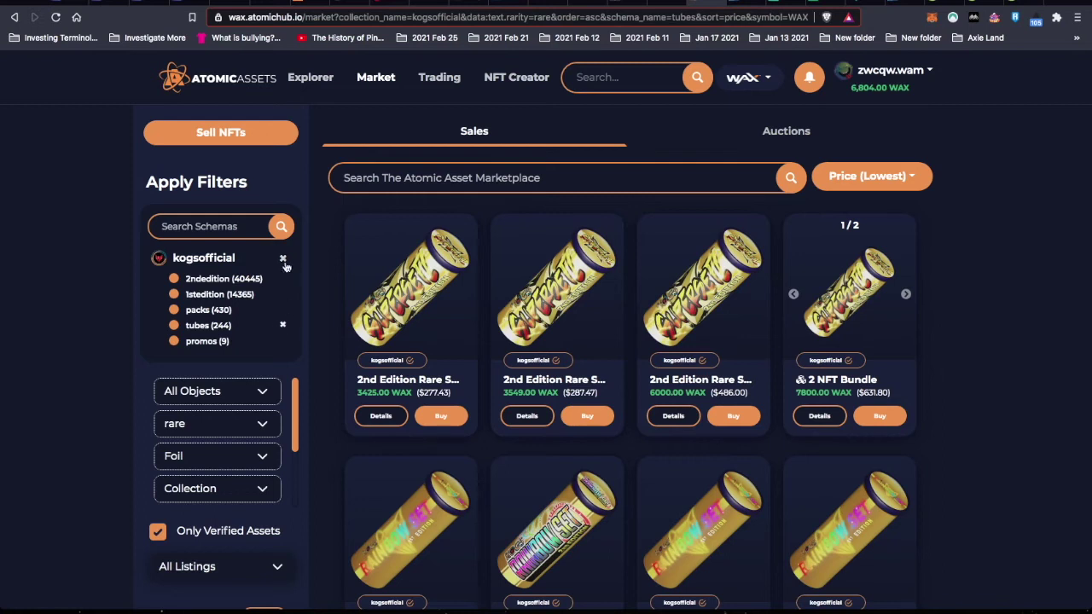
left_click(260, 433)
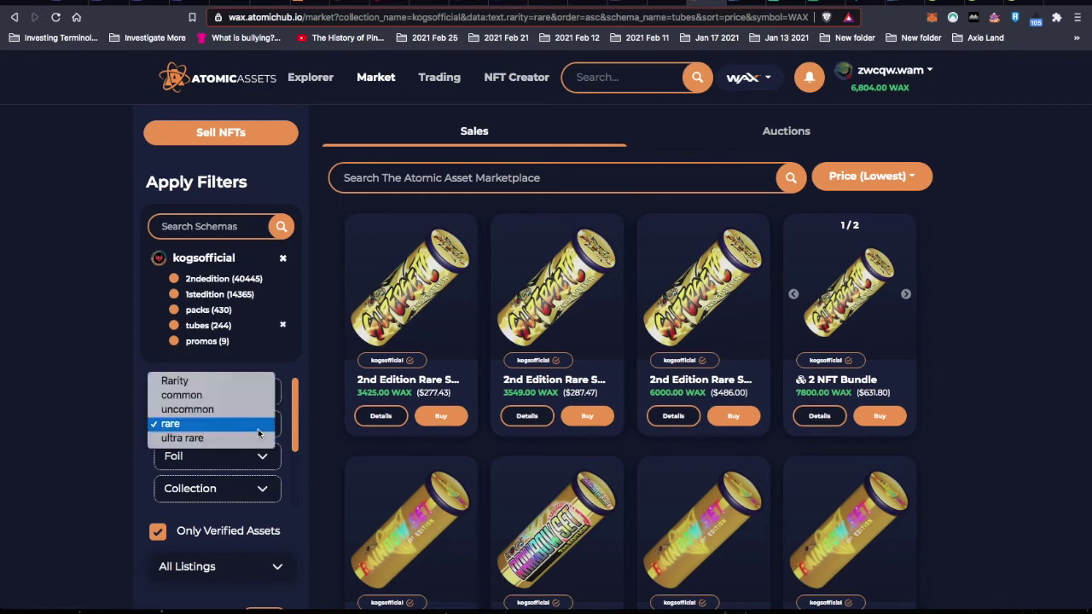
left_click(218, 381)
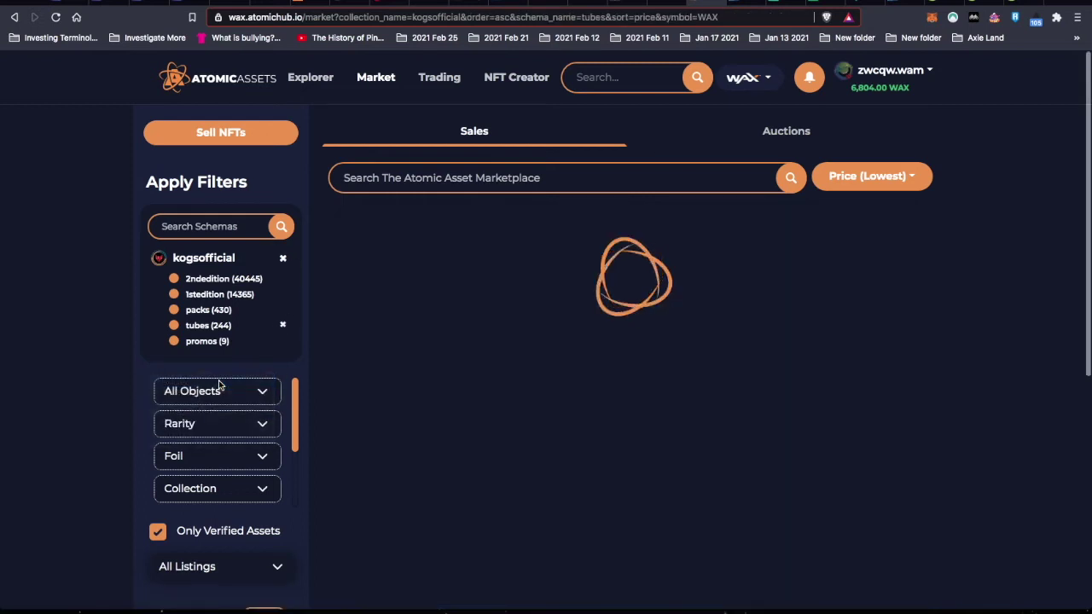
mouse_move(489, 347)
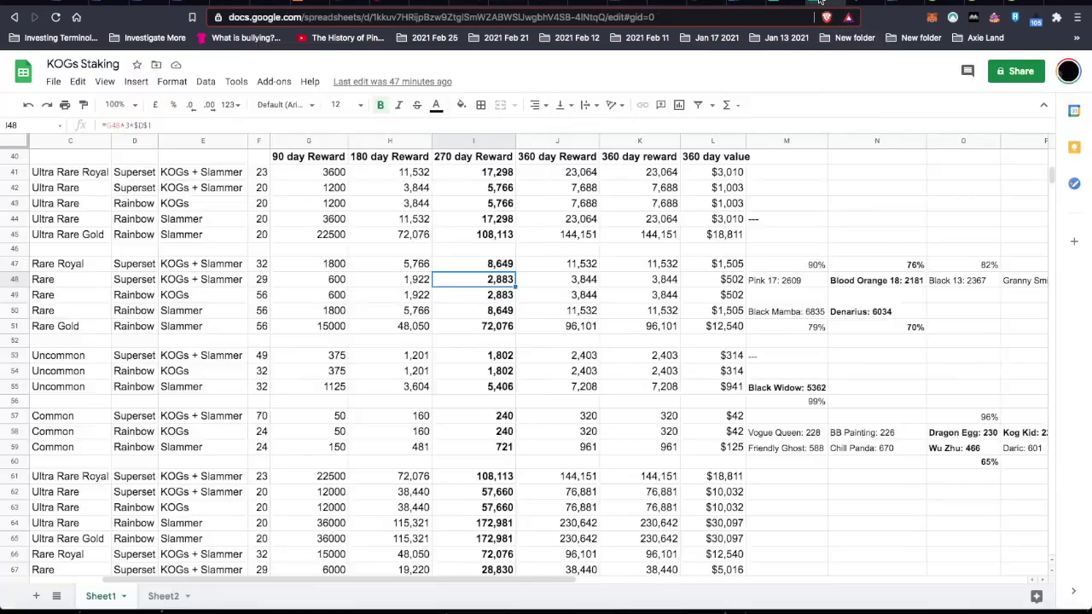
left_click(825, 4)
- Scroll over the KOGs Staking reward figures, then return to the AtomicHub tube marketplace
scroll(876, 436, "down", 5)
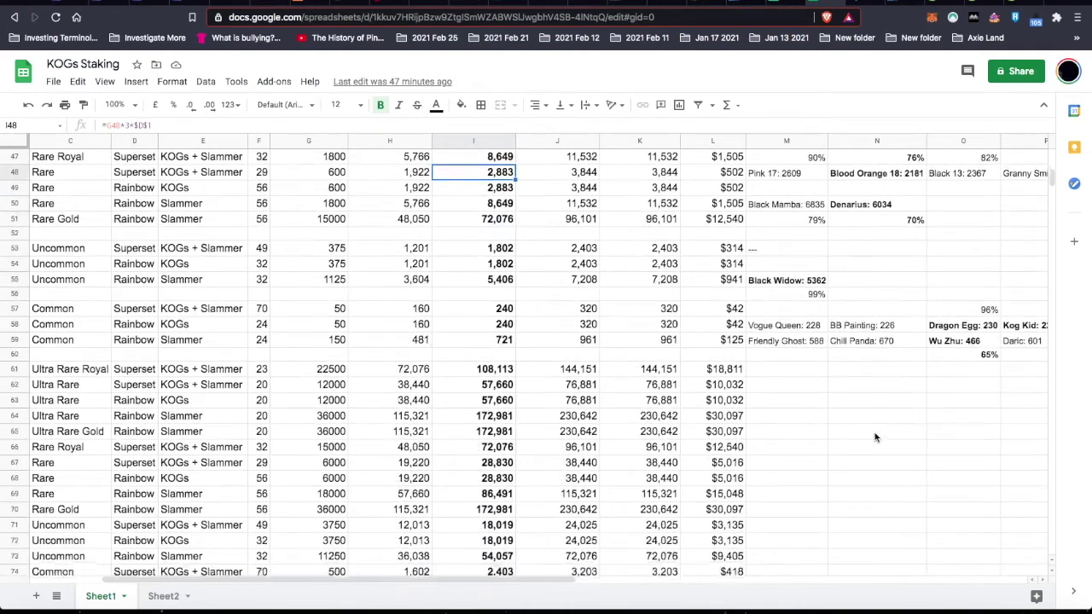
scroll(875, 438, "up", 2)
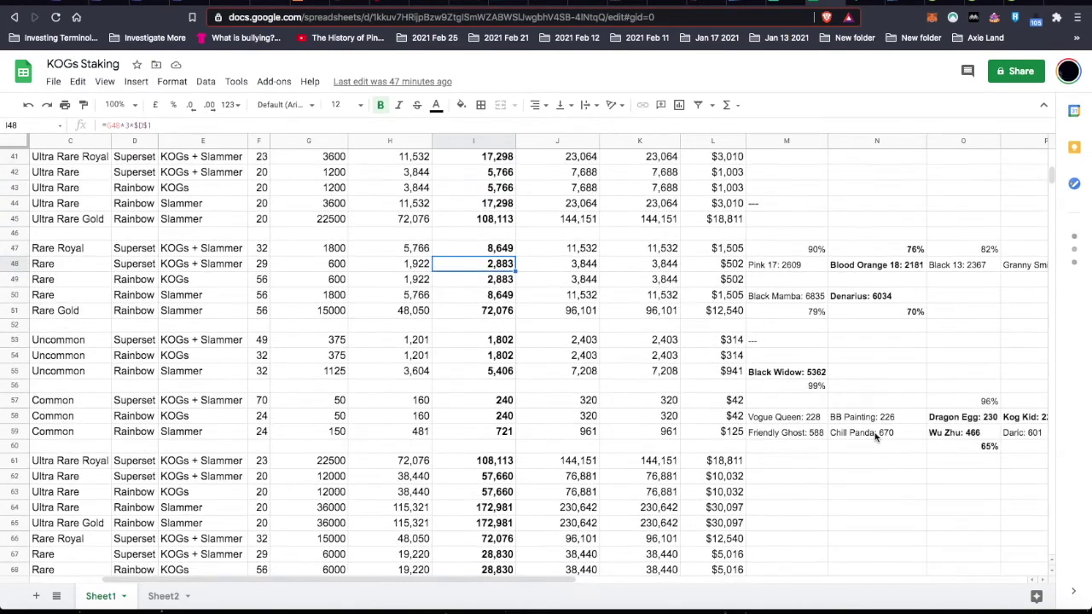
scroll(875, 438, "right", 5)
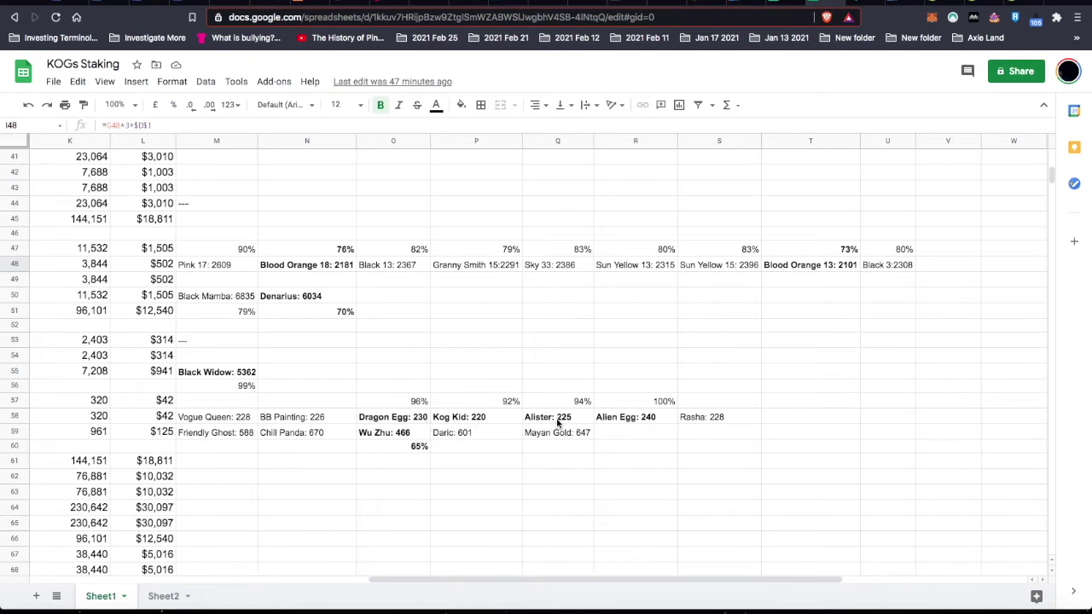
scroll(530, 421, "left", 4)
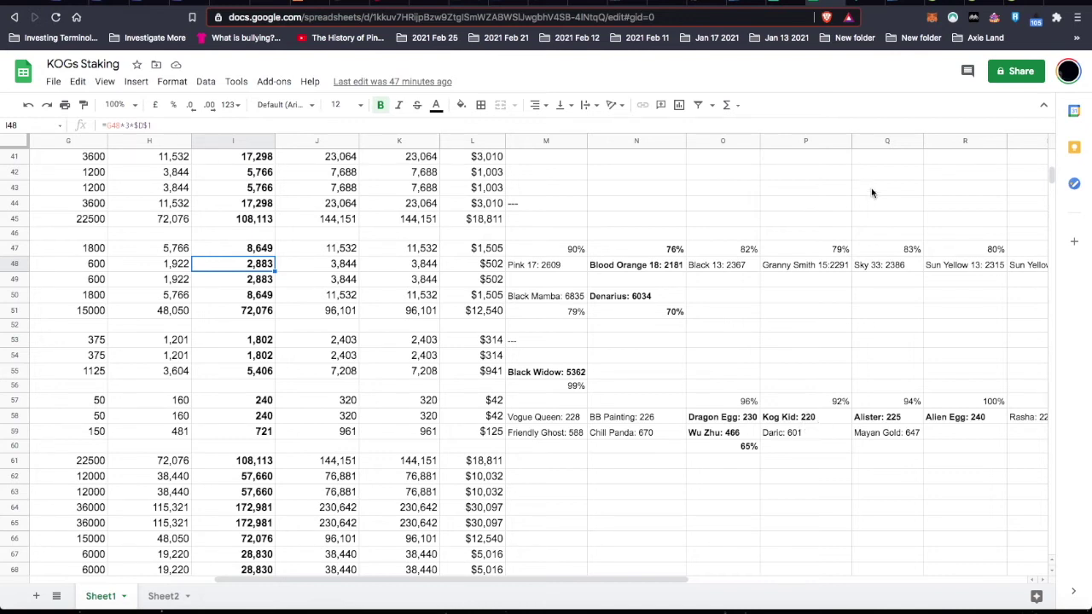
left_click(698, 3)
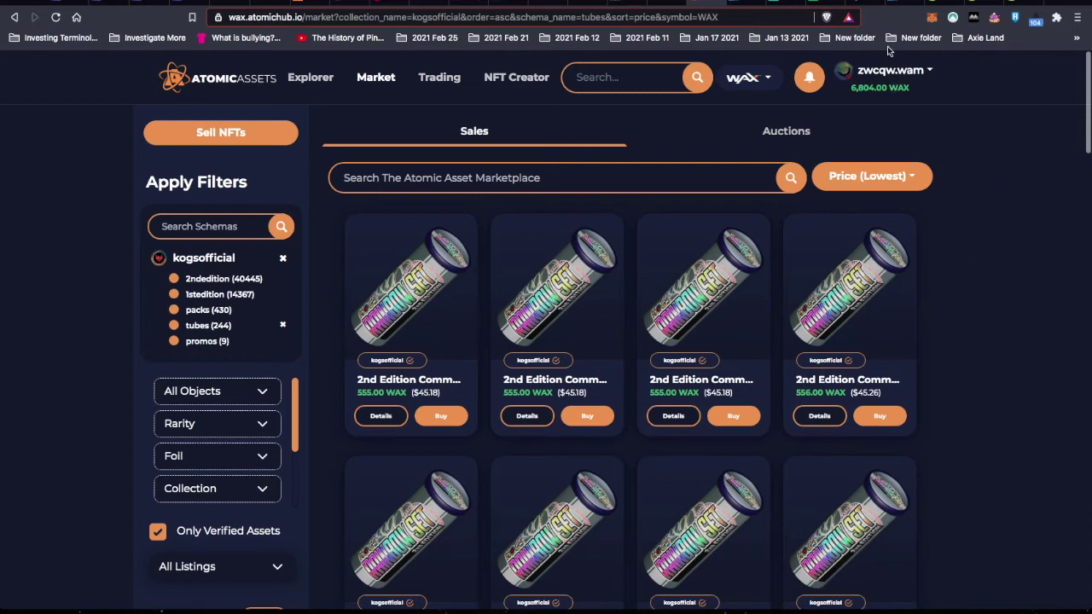
- Shrink the Waxplorer Denarius Rainbow set coin images to thumbnails, then return to the spreadsheet
left_click(859, 4)
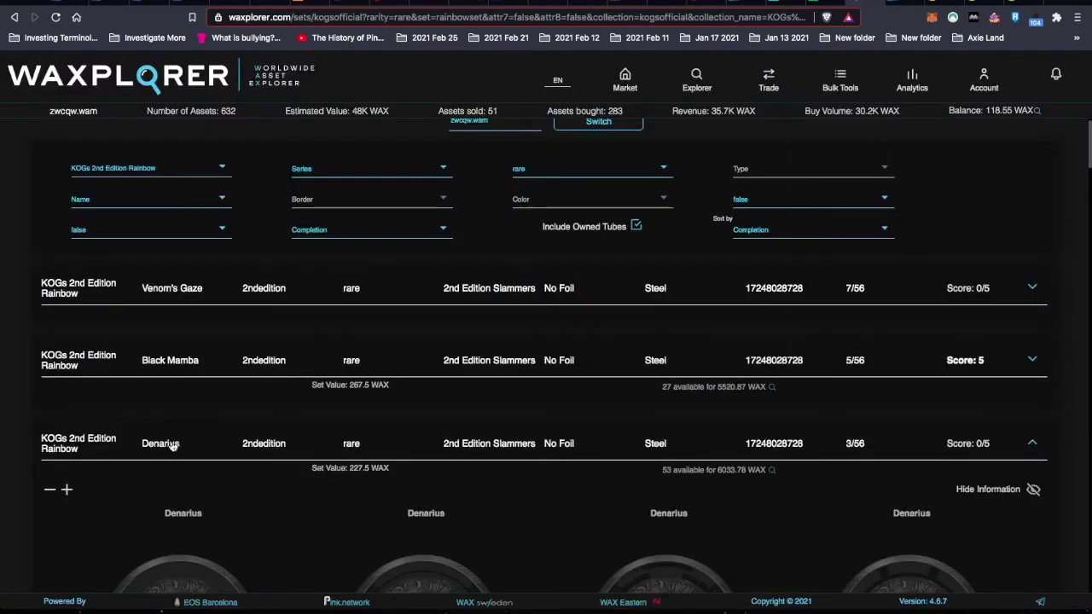
scroll(364, 533, "down", 4)
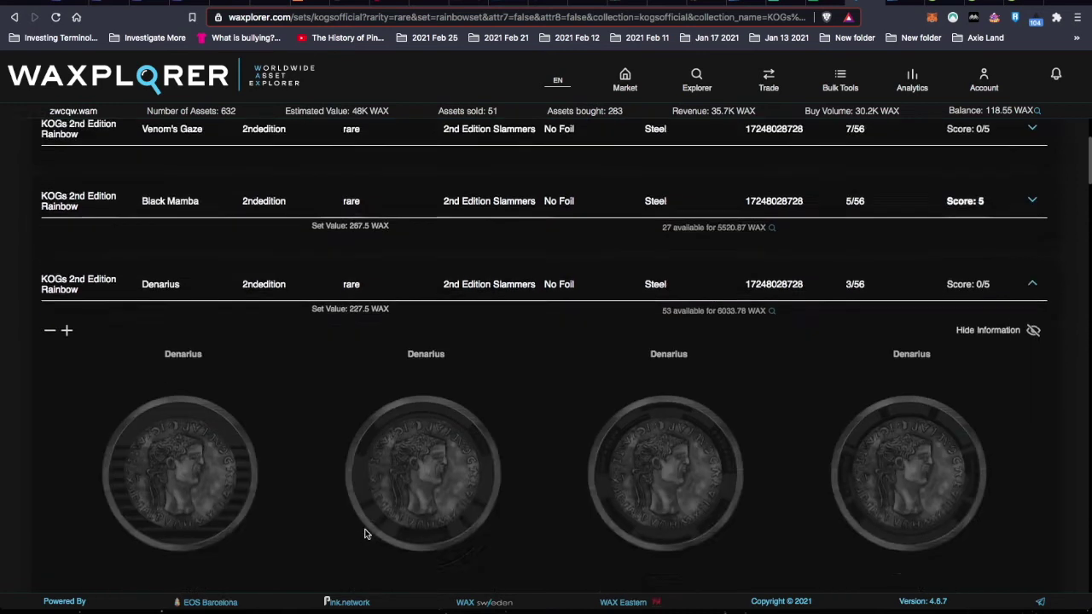
scroll(364, 534, "up", 2)
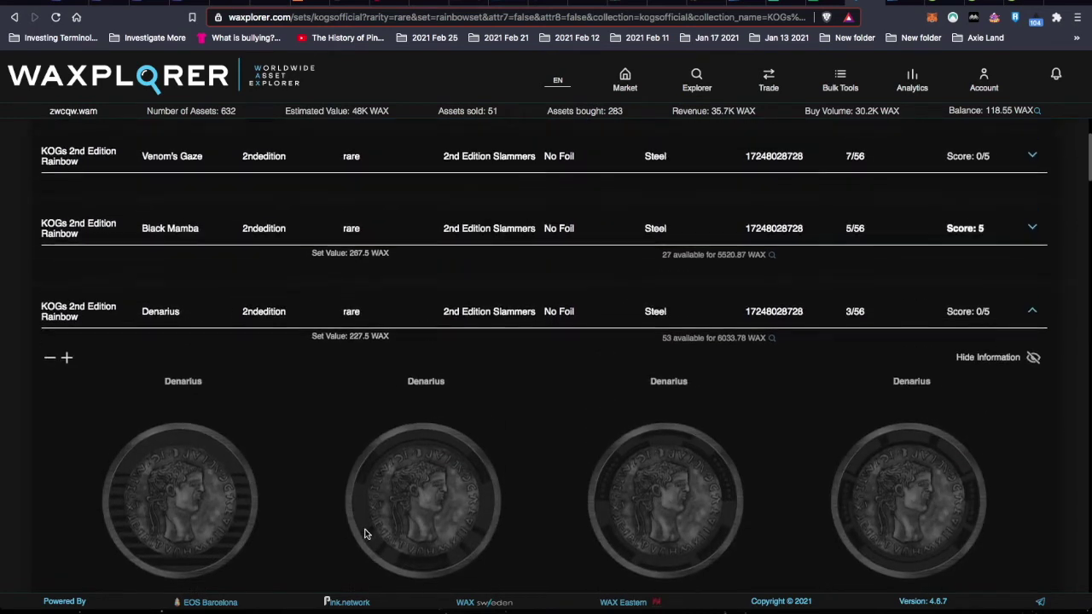
left_click(50, 359)
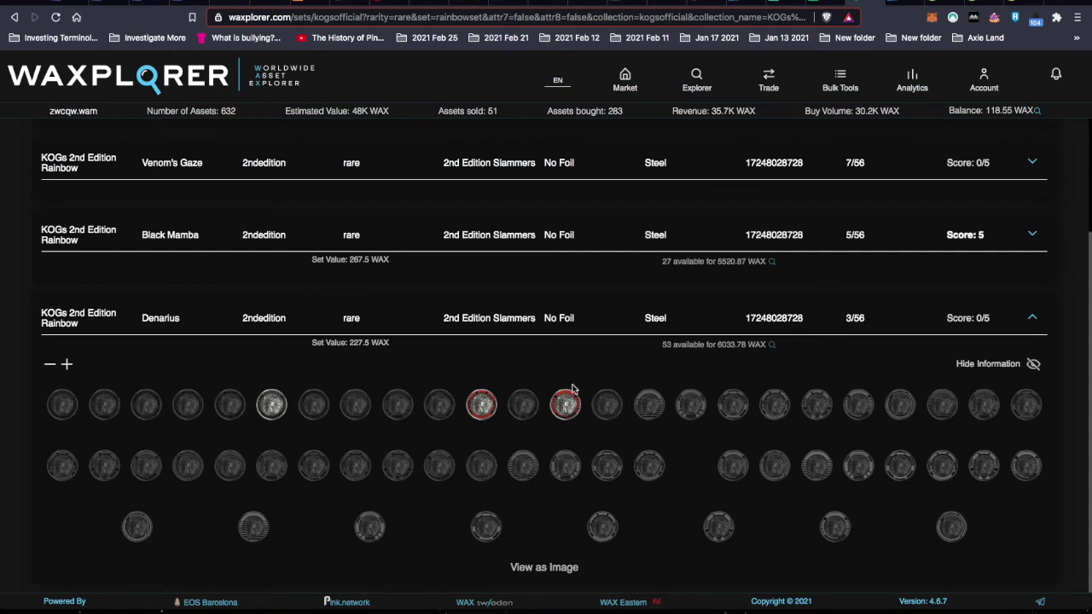
left_click(829, 3)
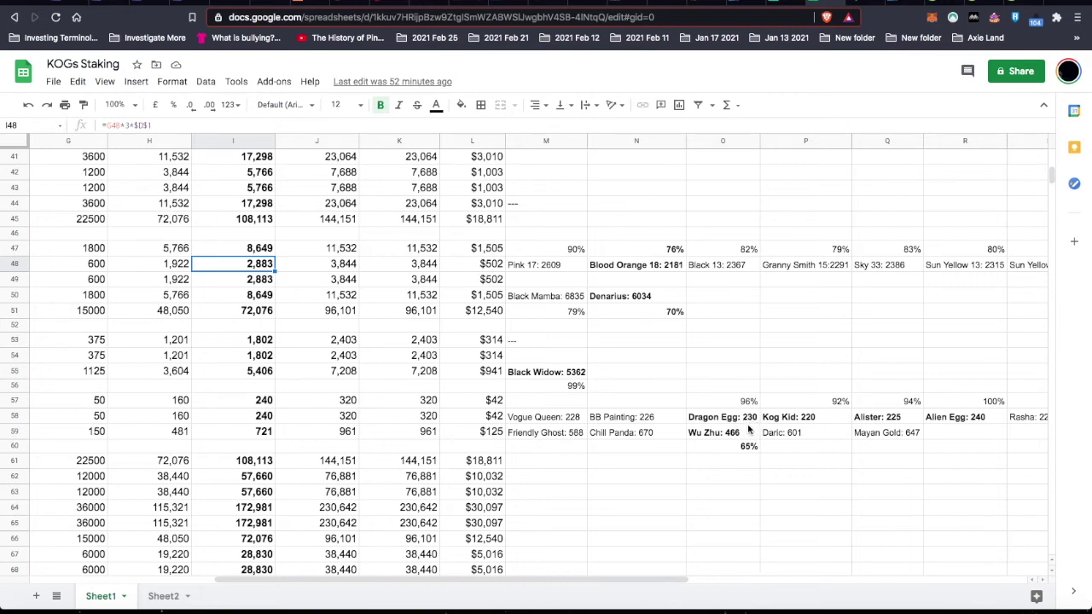
- Scroll back and forth across the KOGs Staking columns, then bring up the KOGs Discord chat
scroll(867, 435, "right", 3)
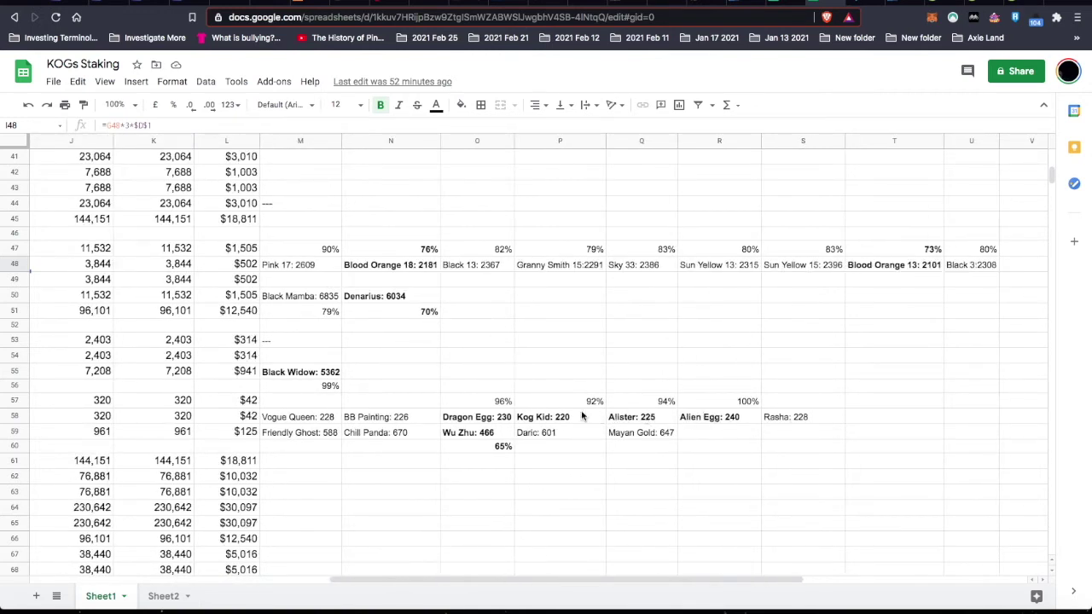
scroll(388, 406, "left", 2)
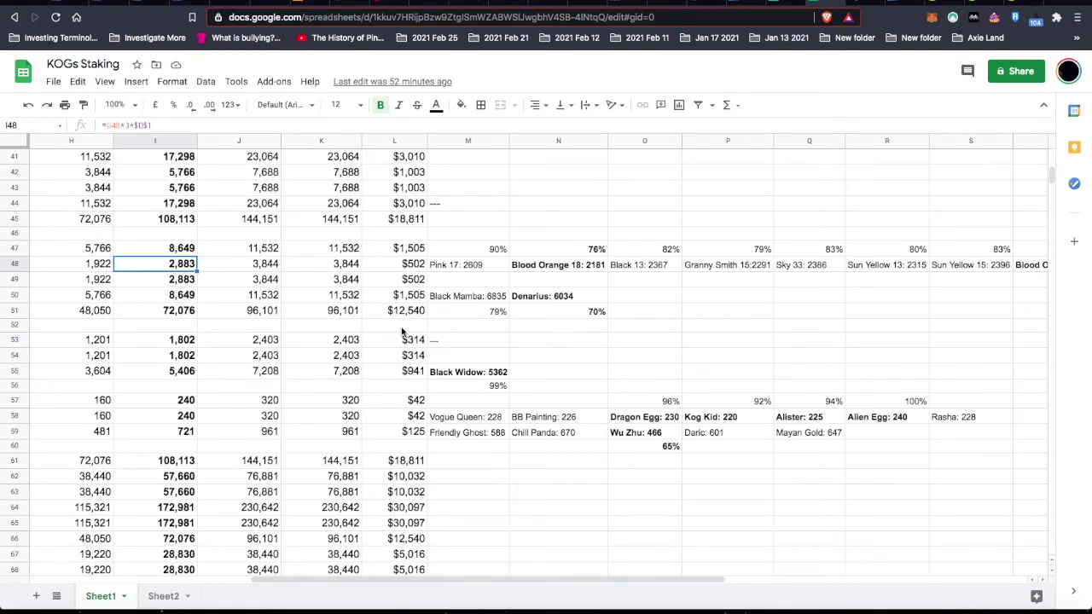
scroll(434, 332, "left", 4)
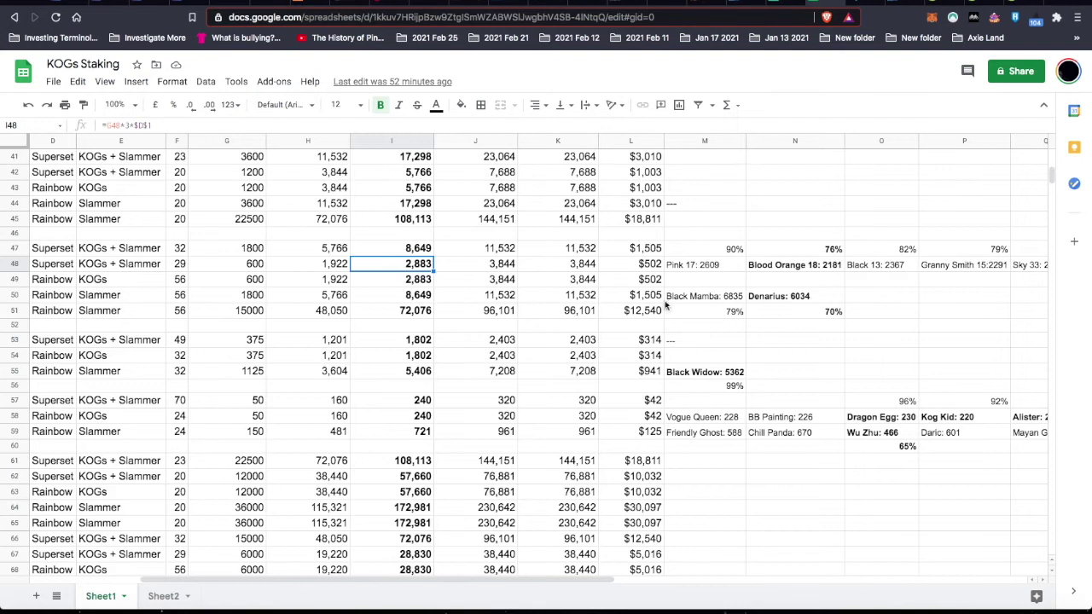
scroll(609, 300, "left", 2)
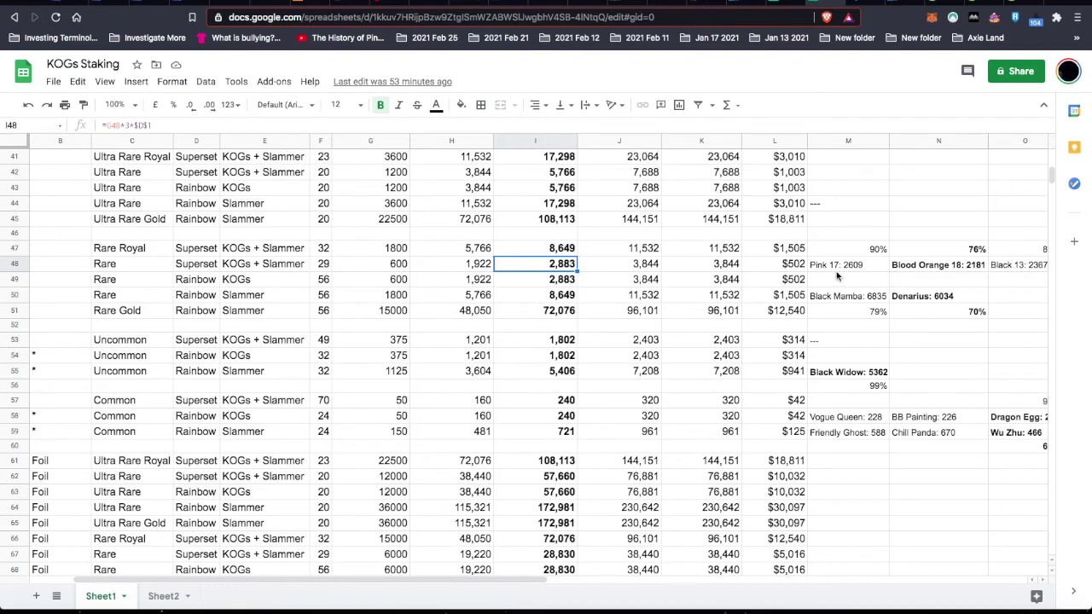
scroll(837, 274, "right", 10)
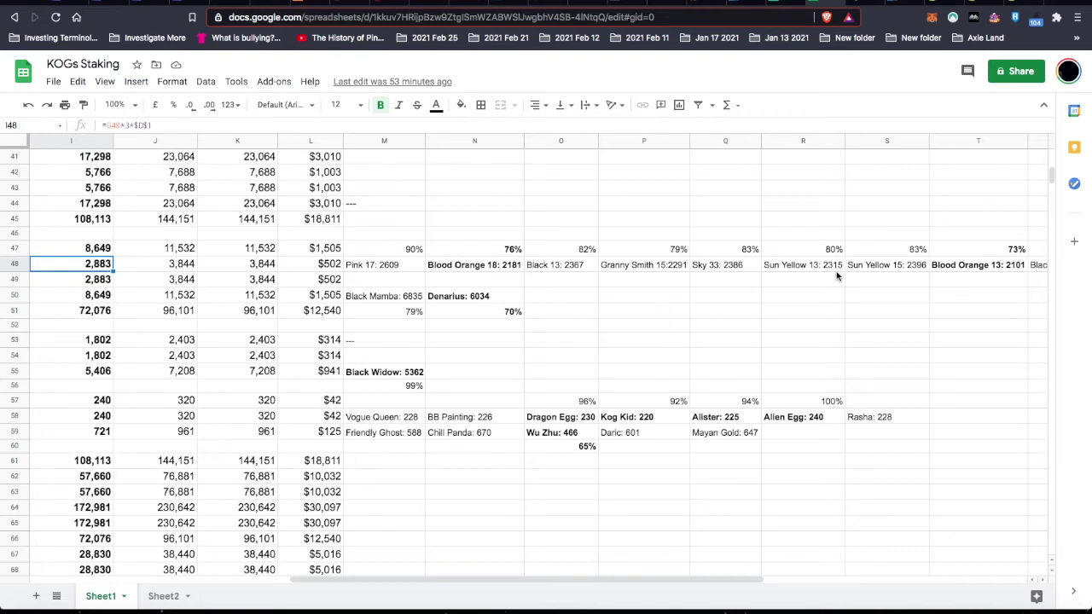
scroll(837, 275, "left", 8)
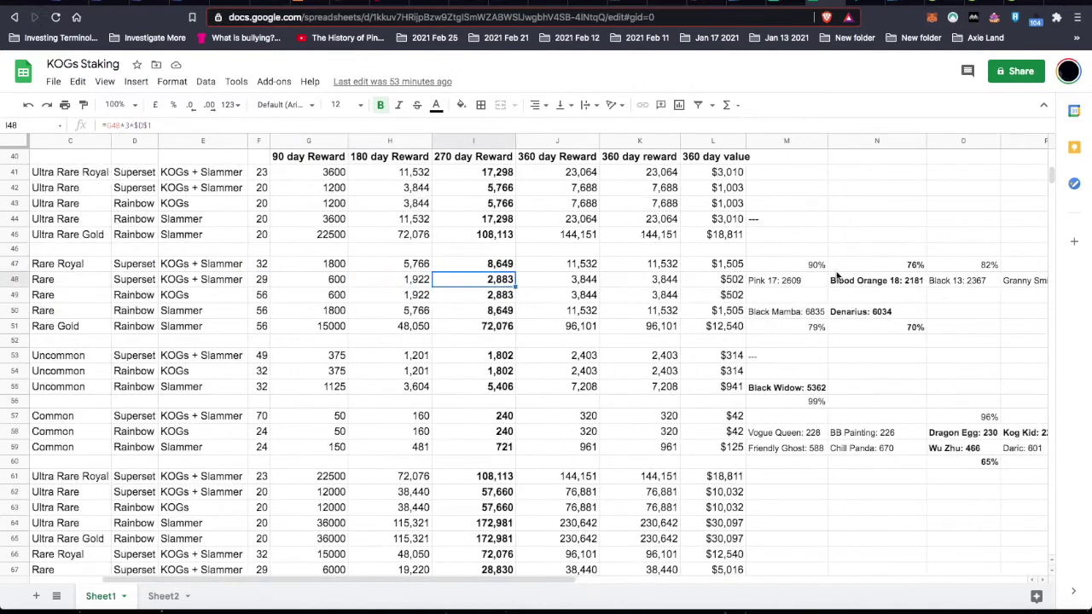
scroll(837, 275, "right", 5)
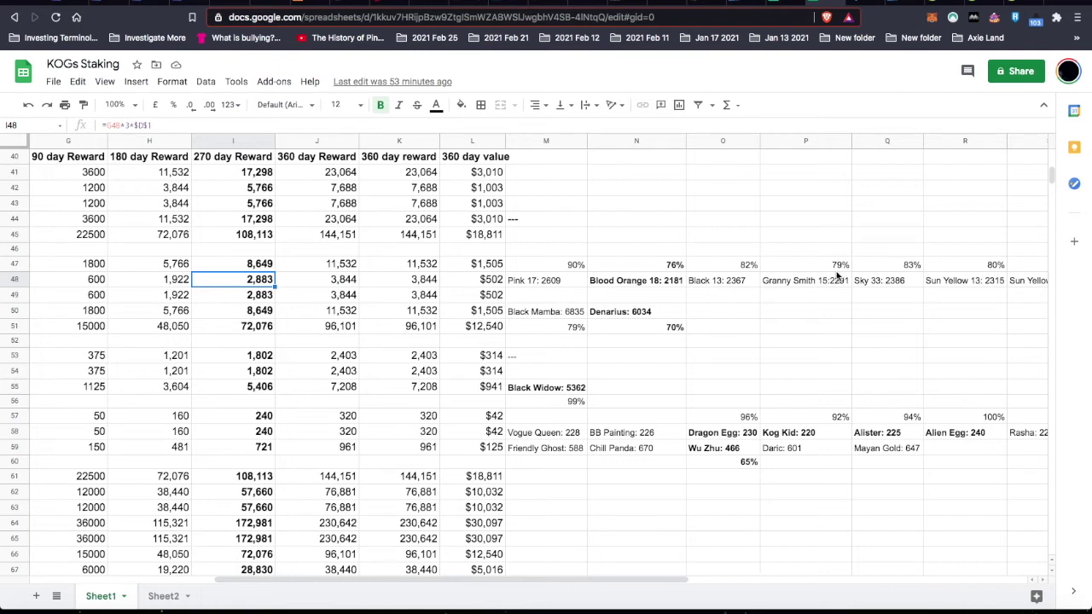
left_click(823, 600)
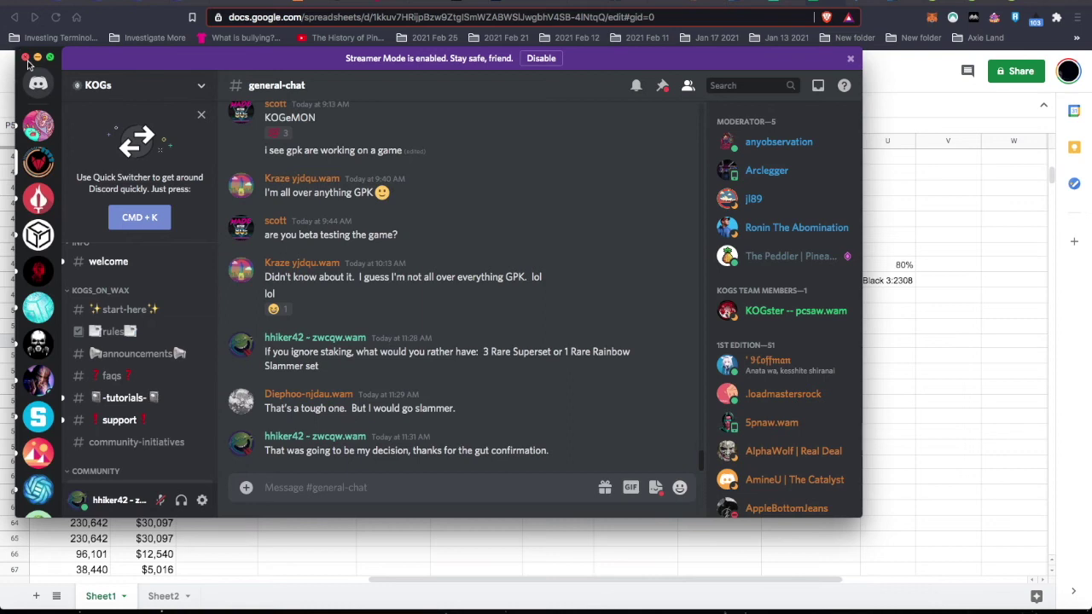
- Minimize Discord to bring the KOGs Staking spreadsheet back into view
left_click(38, 59)
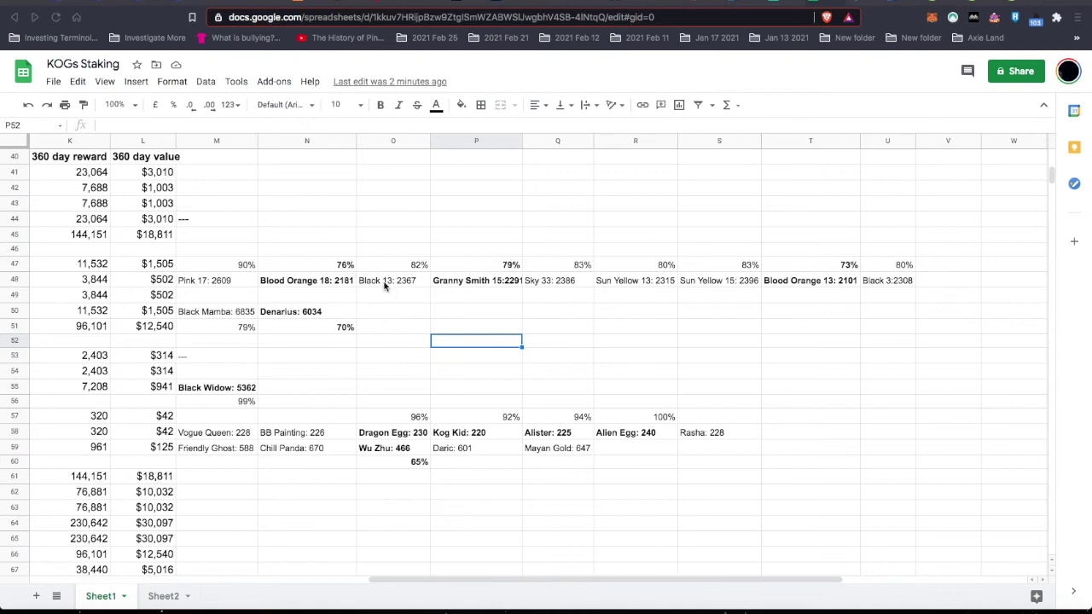
scroll(343, 277, "left", 2)
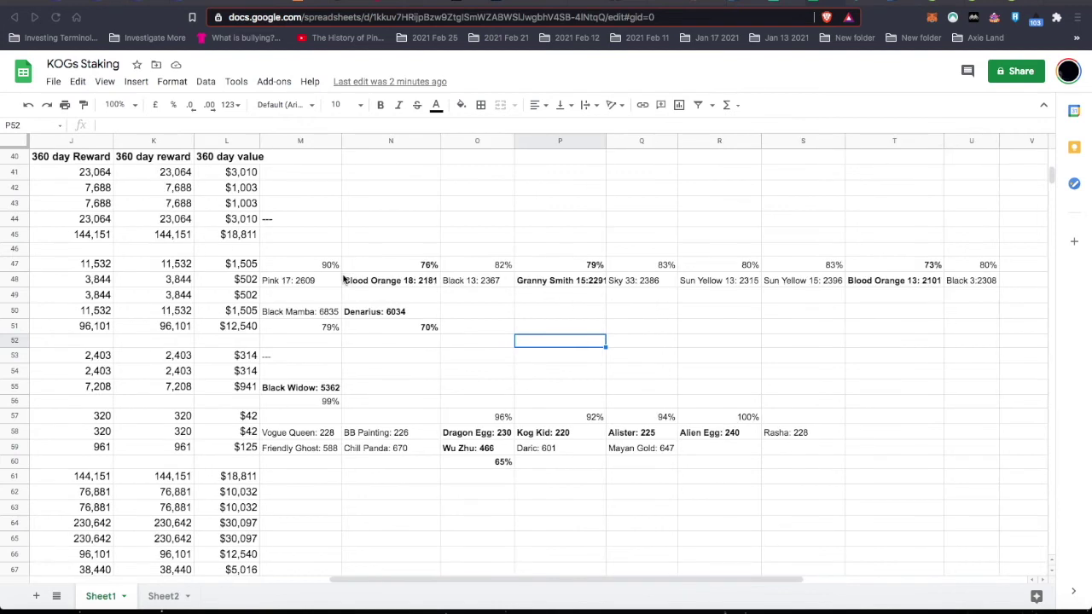
scroll(382, 316, "left", 8)
scroll(382, 316, "left", 4)
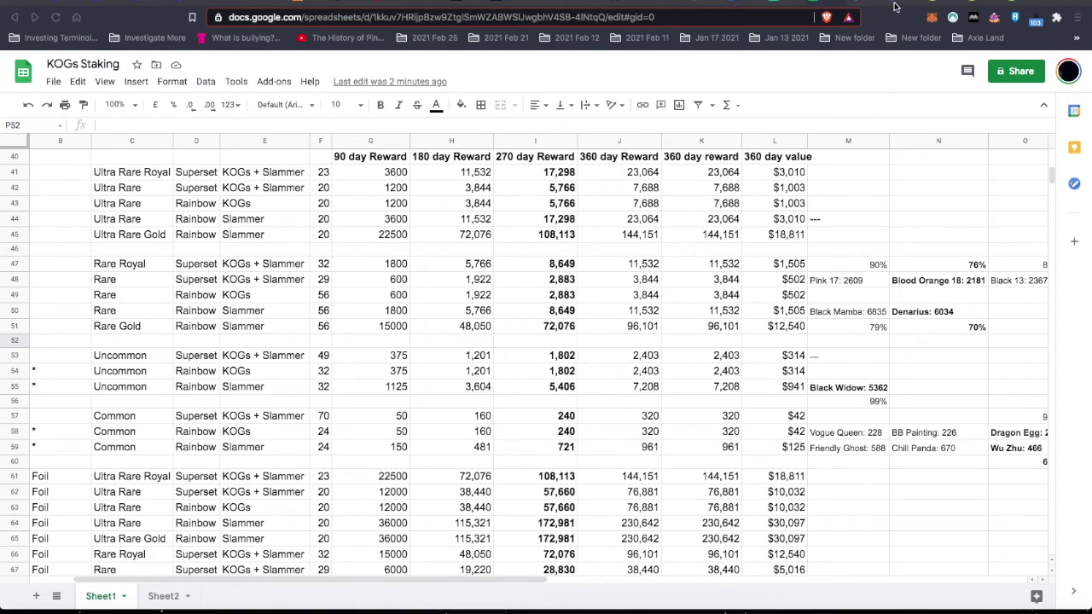
- Filter the Waxplorer rare 2nd Edition slammer listings by the name 'Denarius'
left_click(861, 4)
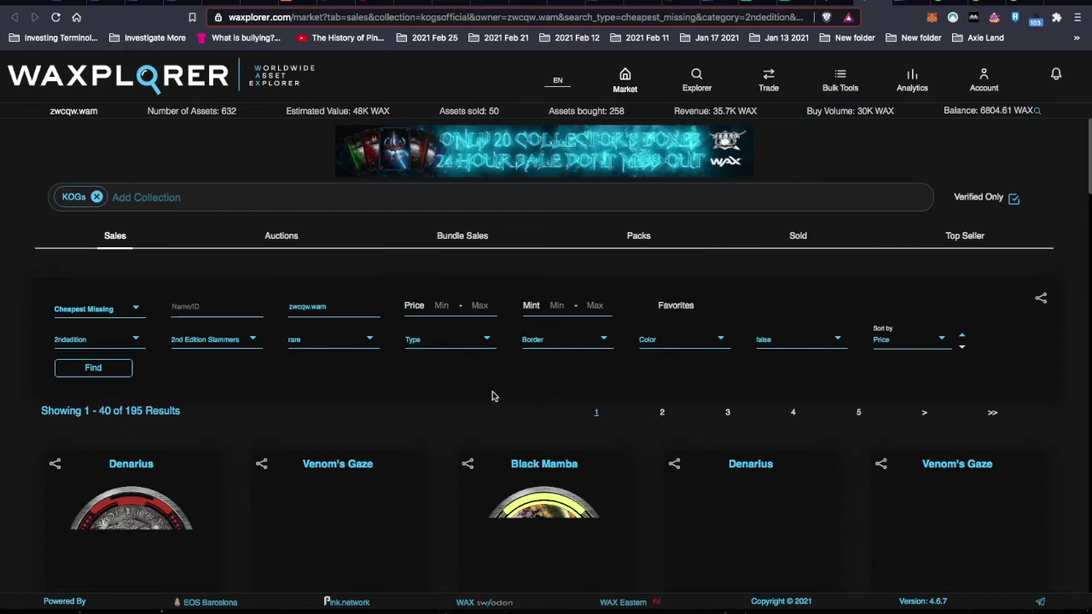
left_click(214, 306)
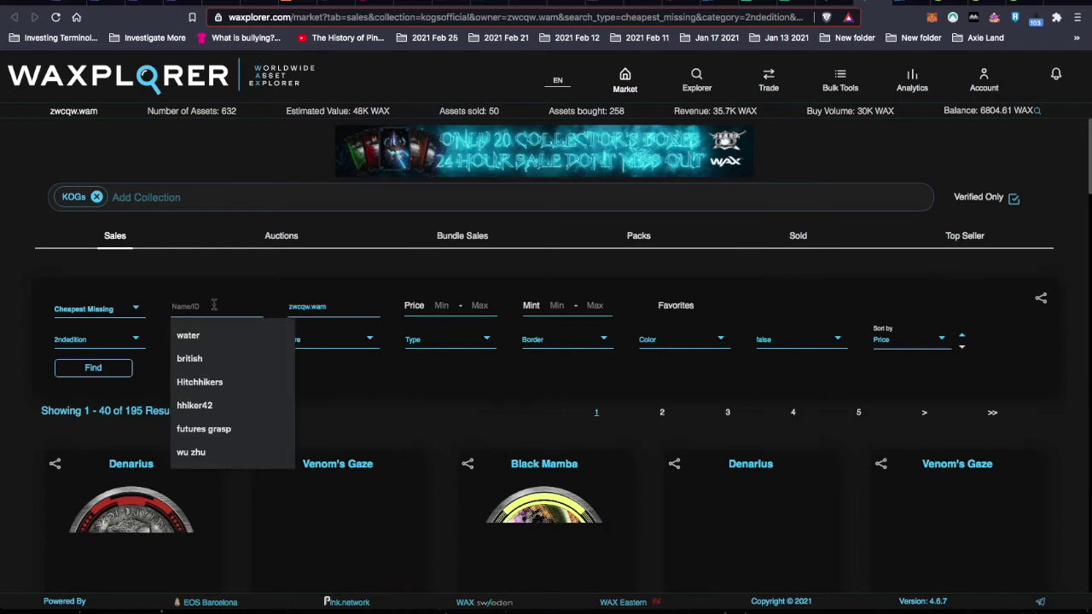
type("Denarius")
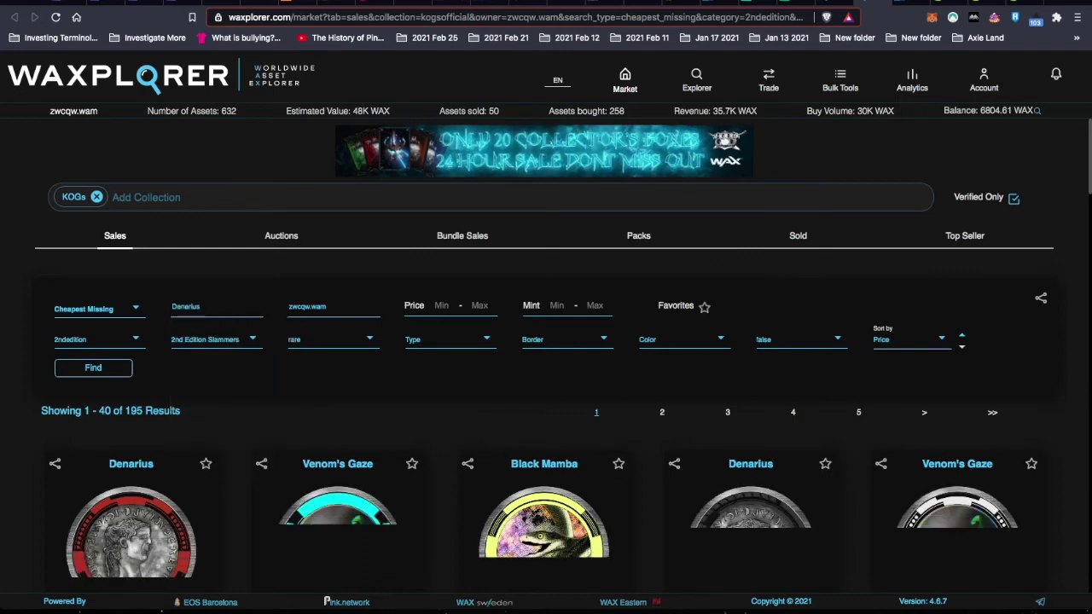
key("Return")
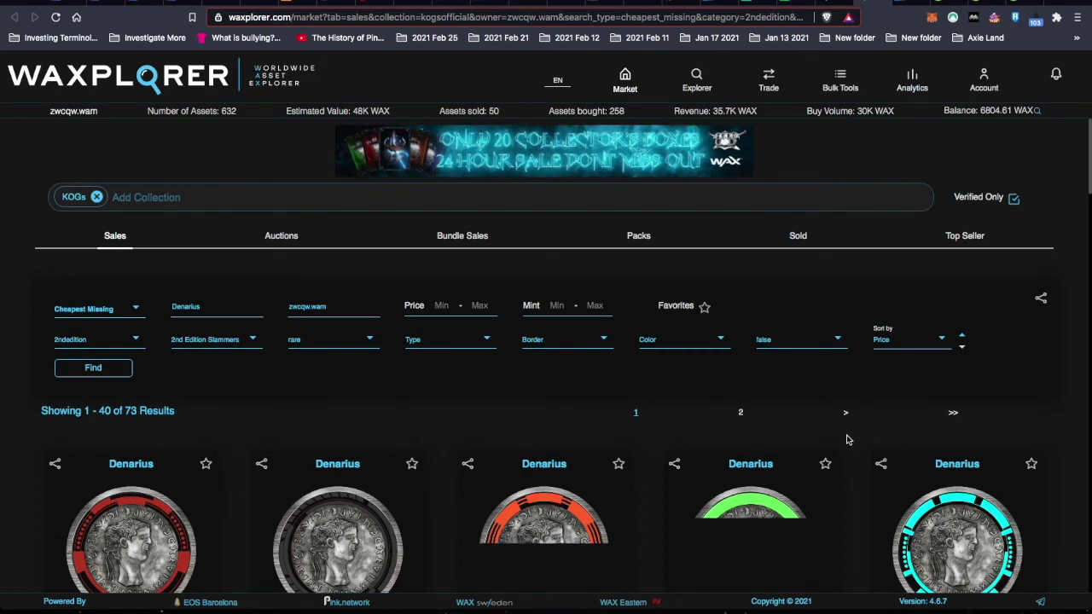
- Sort the Denarius results by Border
left_click(946, 342)
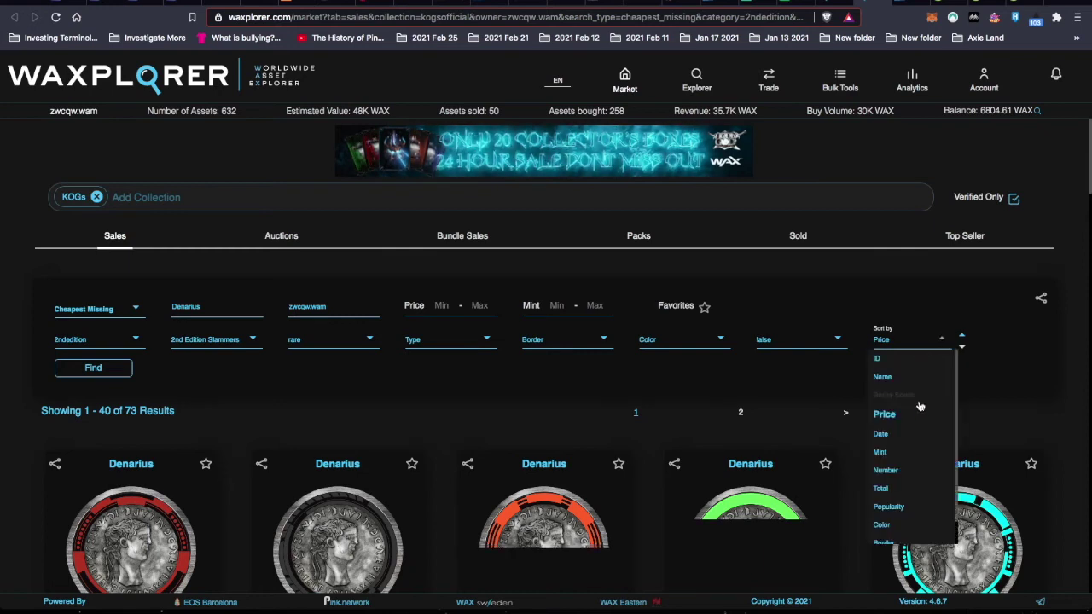
scroll(920, 448, "down", 1)
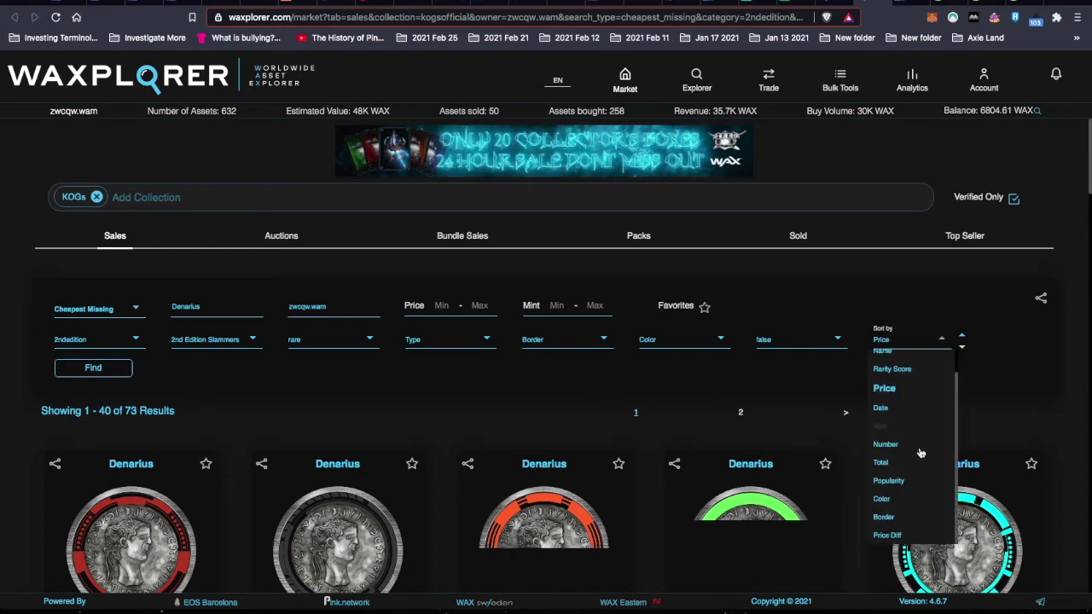
left_click(890, 518)
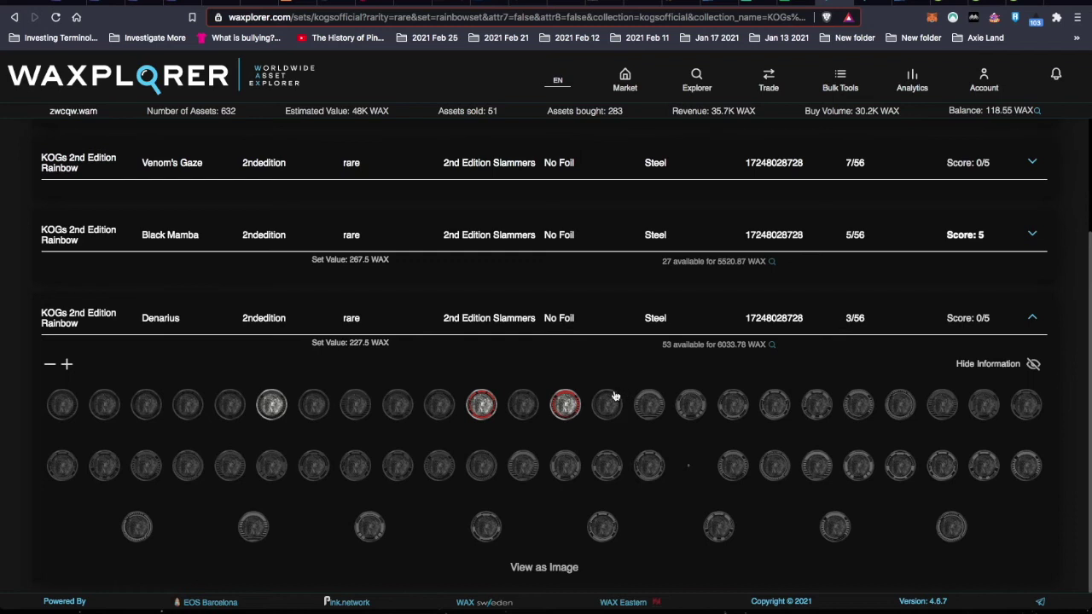
- Buy the third and second Denarius listings at 60 WAX each
left_click(871, 2)
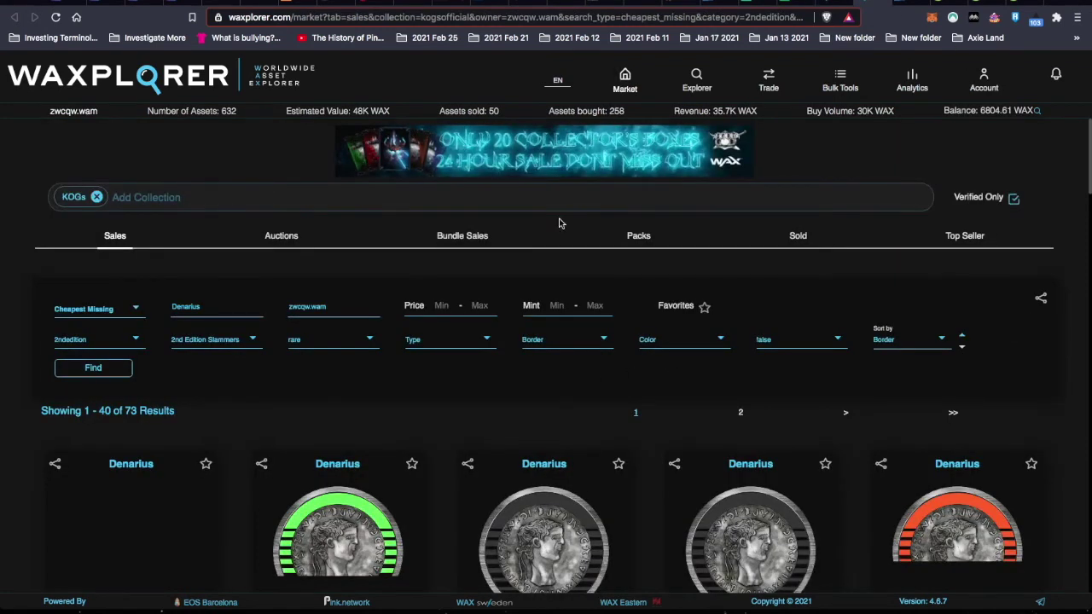
scroll(454, 460, "down", 3)
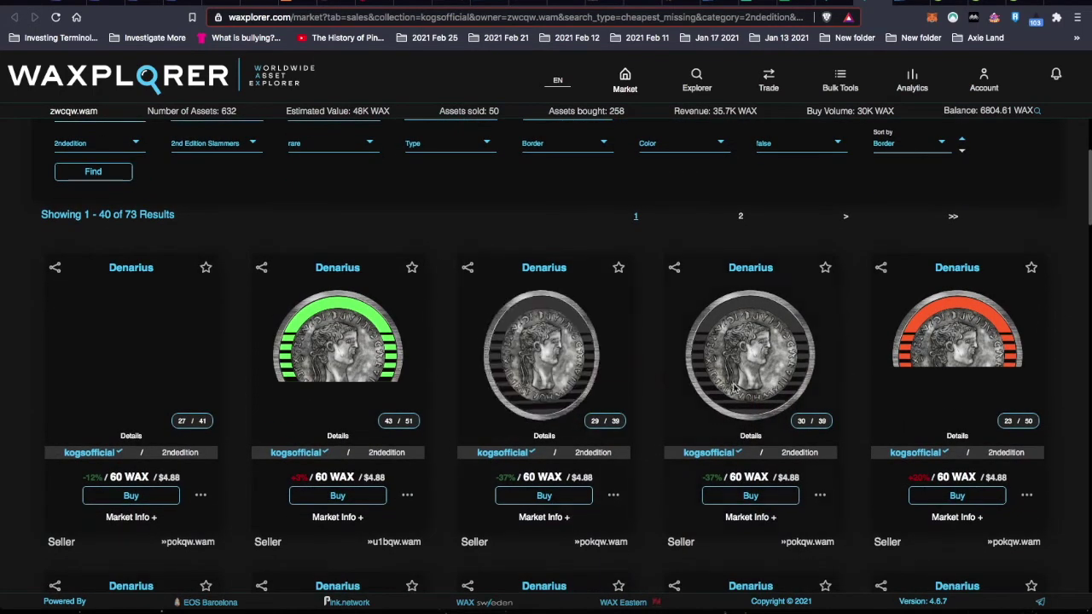
left_click(613, 495)
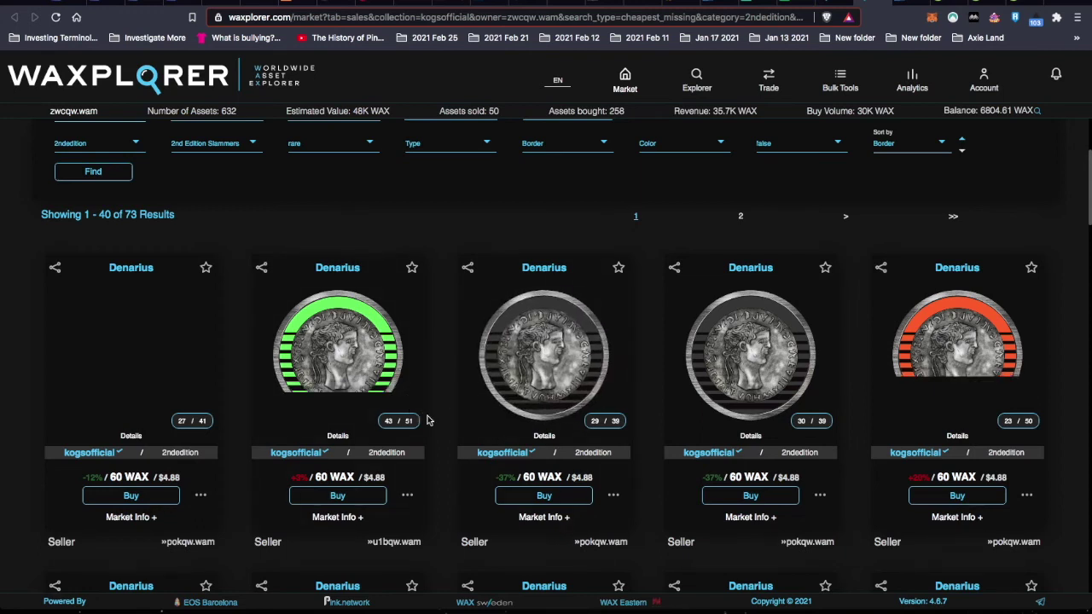
scroll(431, 447, "down", 1)
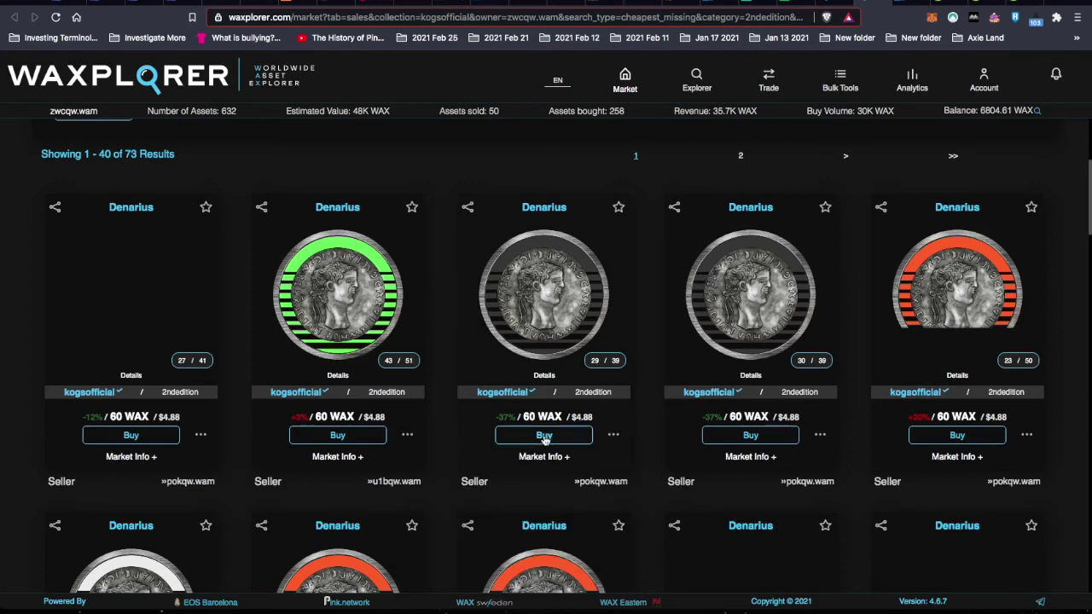
left_click(544, 436)
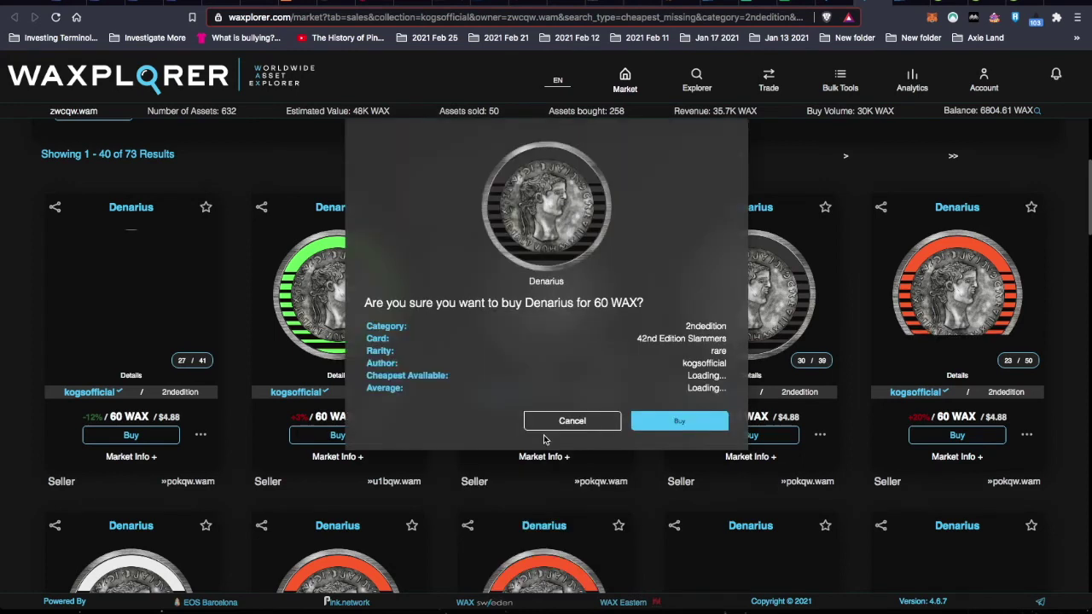
left_click(678, 421)
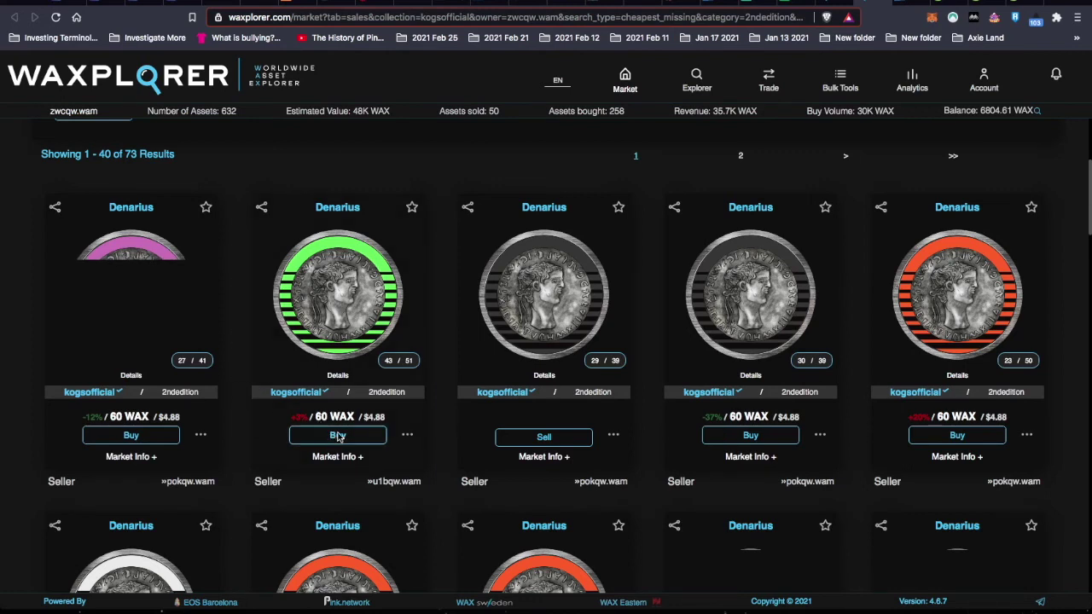
left_click(338, 436)
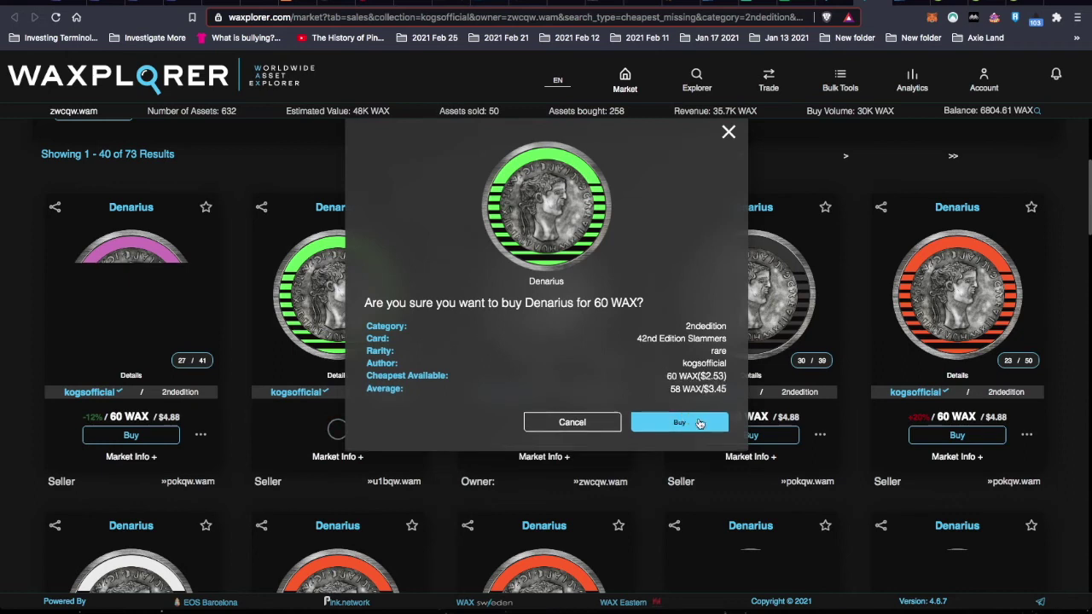
left_click(700, 424)
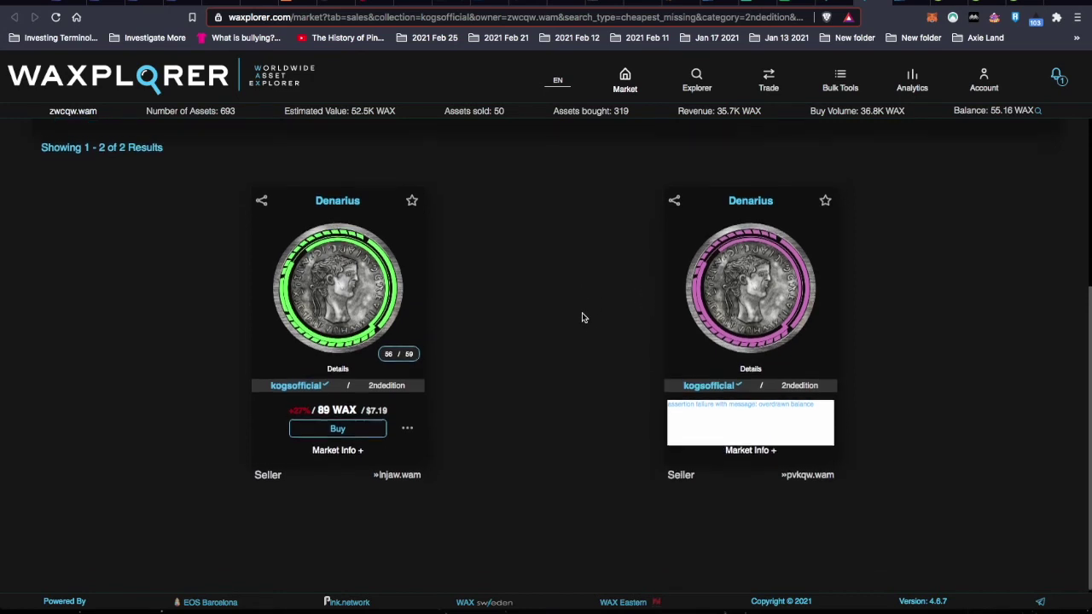
- Confirm the Denarius Rainbow set scores 5 on the KOGs sets page, then go to AtomicHub's Kogs tab
scroll(582, 317, "up", 1)
scroll(582, 318, "up", 1)
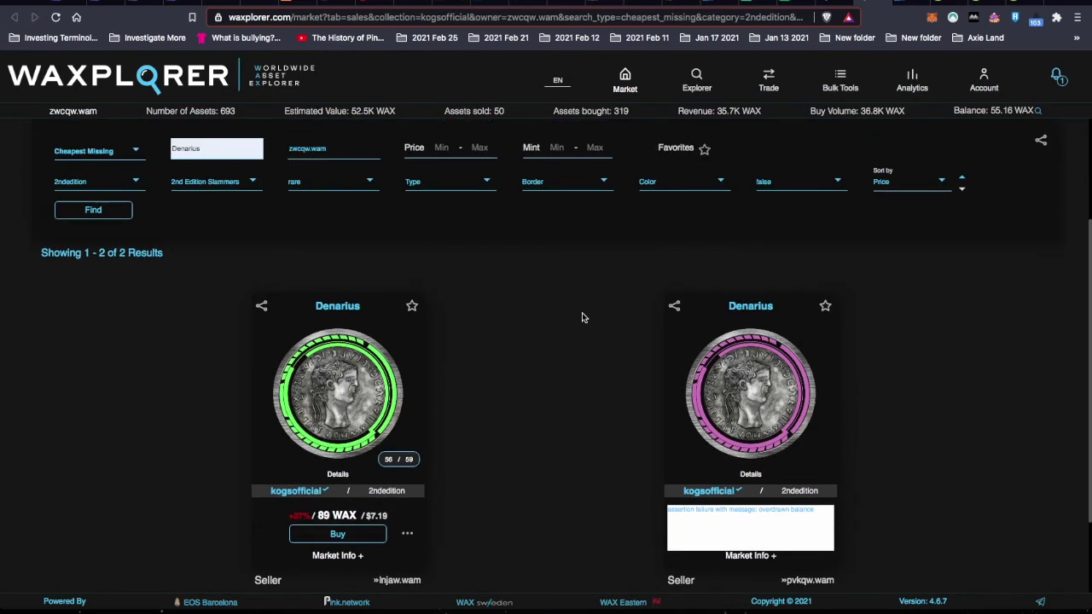
scroll(553, 352, "up", 1)
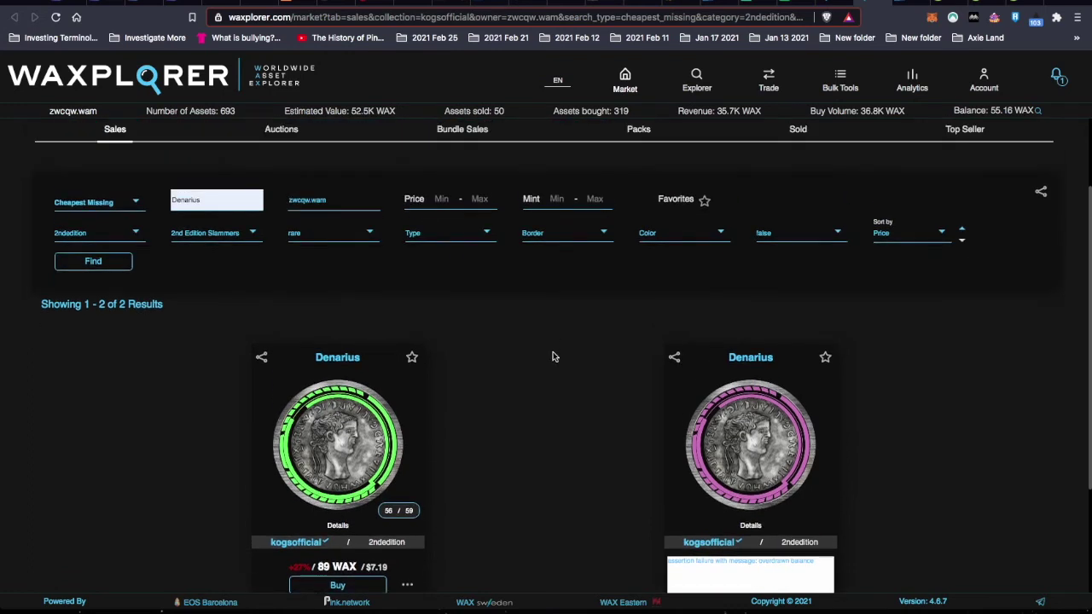
scroll(552, 355, "down", 4)
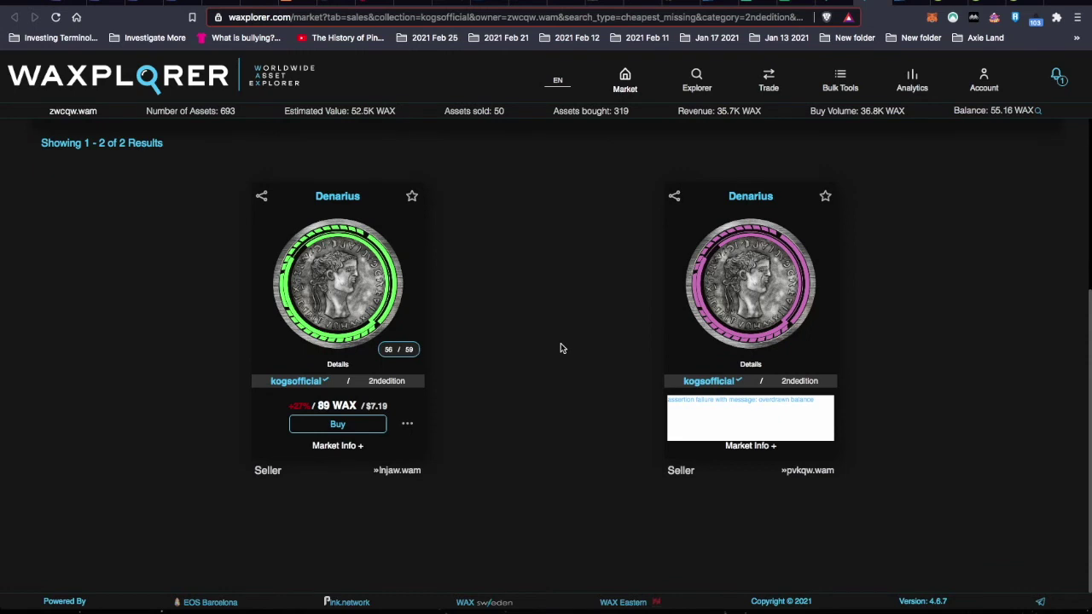
scroll(561, 349, "up", 5)
left_click(44, 247)
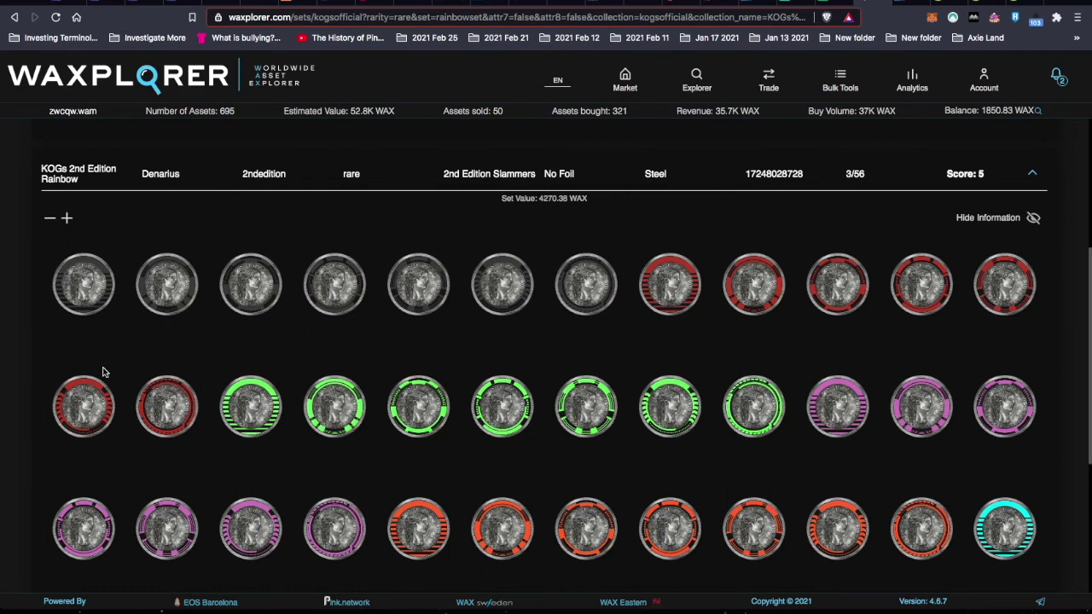
scroll(103, 373, "down", 5)
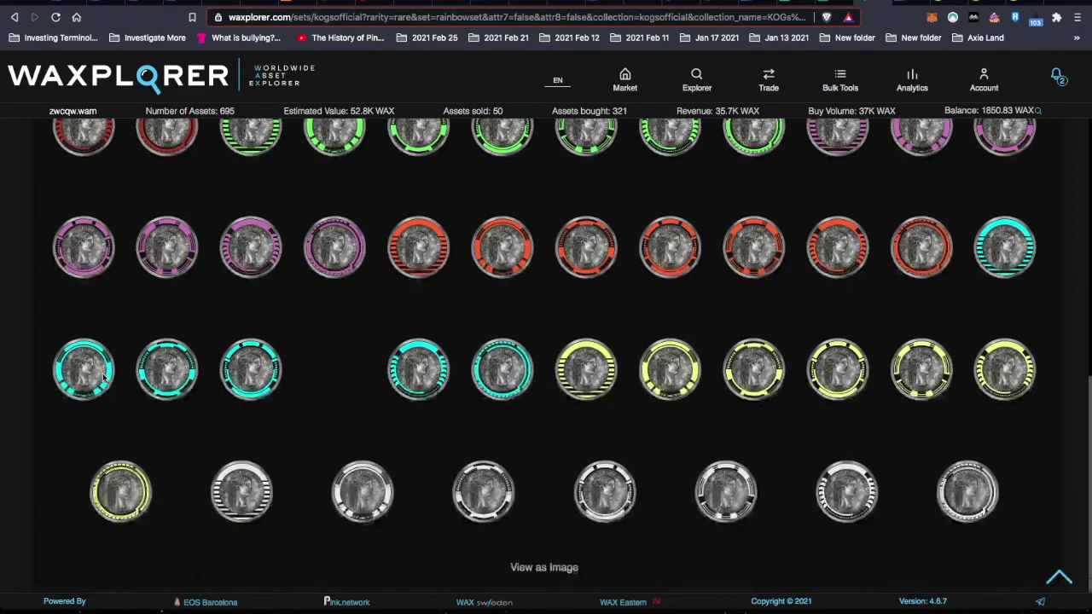
scroll(103, 373, "up", 1)
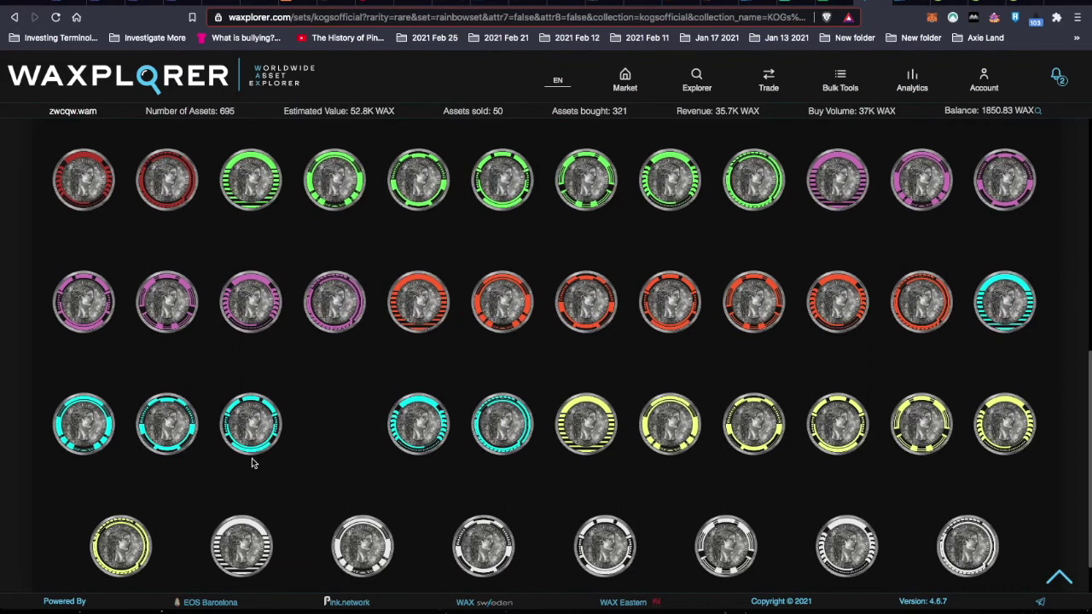
scroll(252, 459, "up", 2)
key("ctrl+Tab")
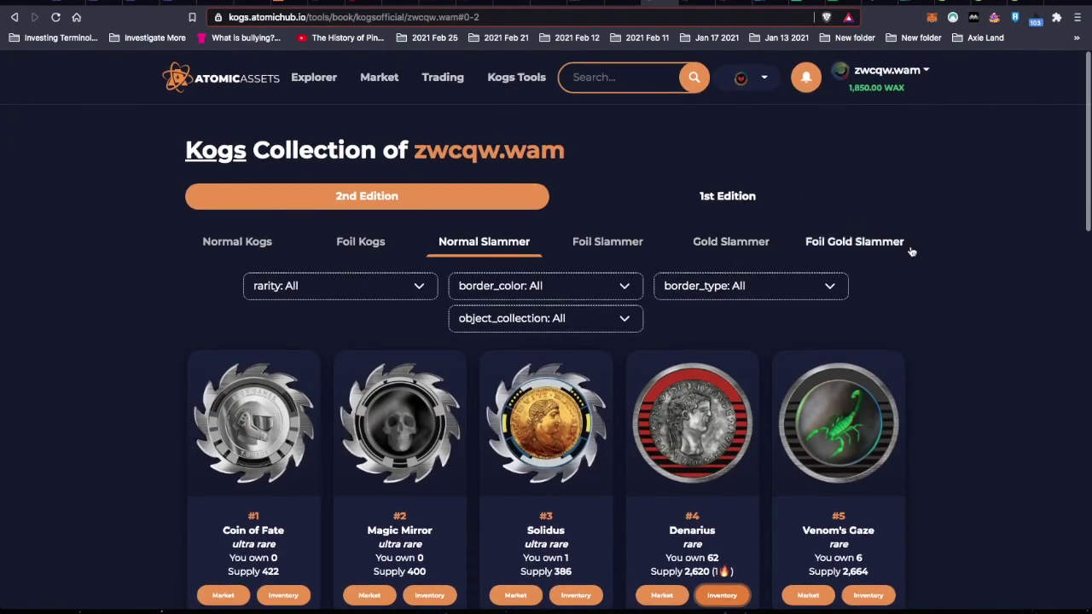
- Open the Denarius card's Inventory link to list the owned Denarius slammers
scroll(966, 354, "down", 2)
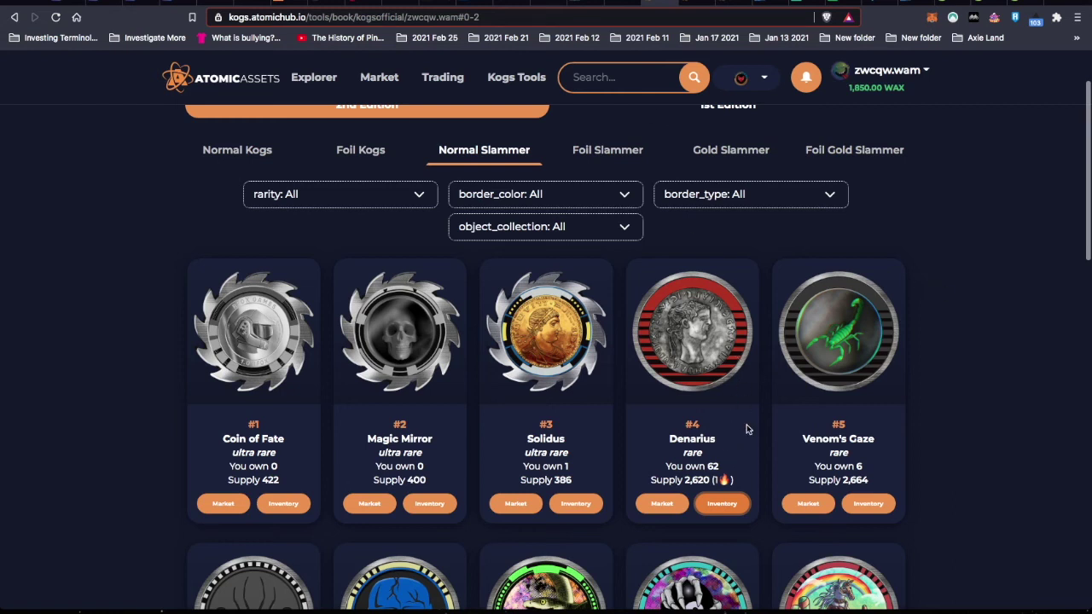
right_click(721, 510)
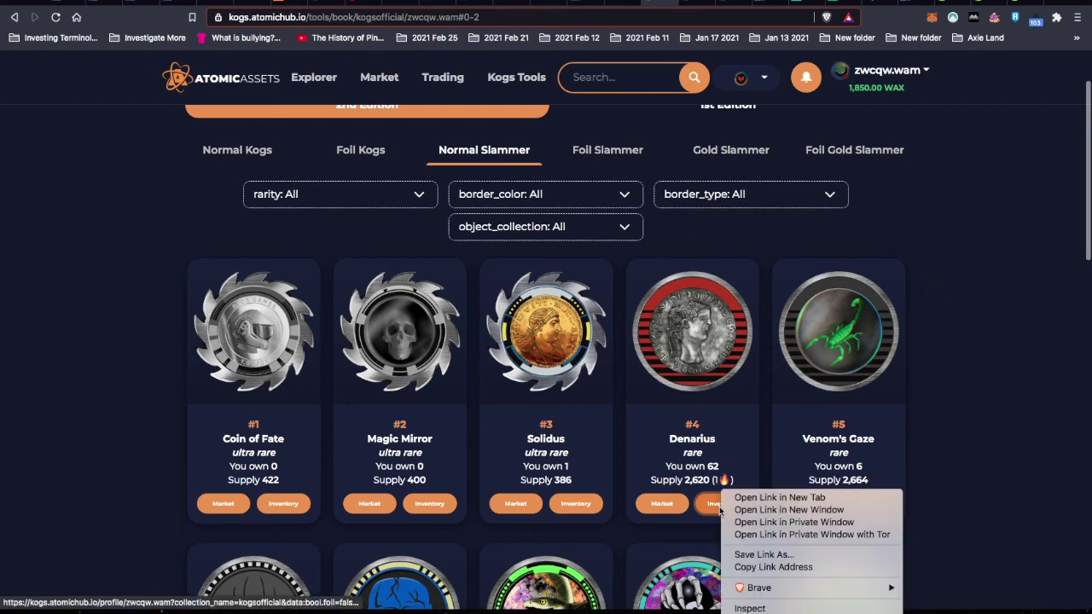
left_click(1012, 329)
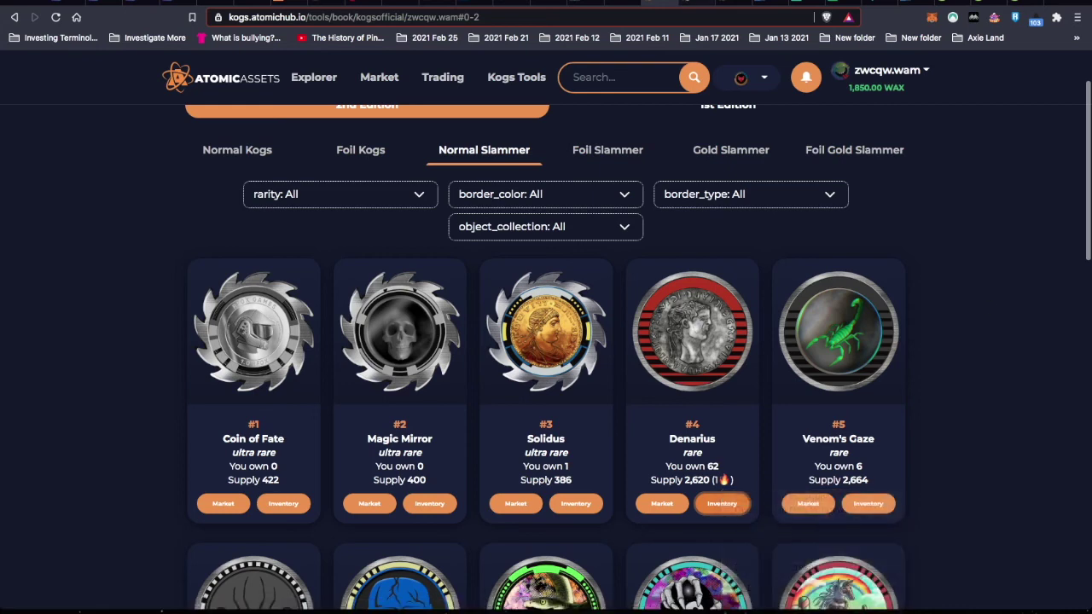
scroll(904, 409, "down", 9)
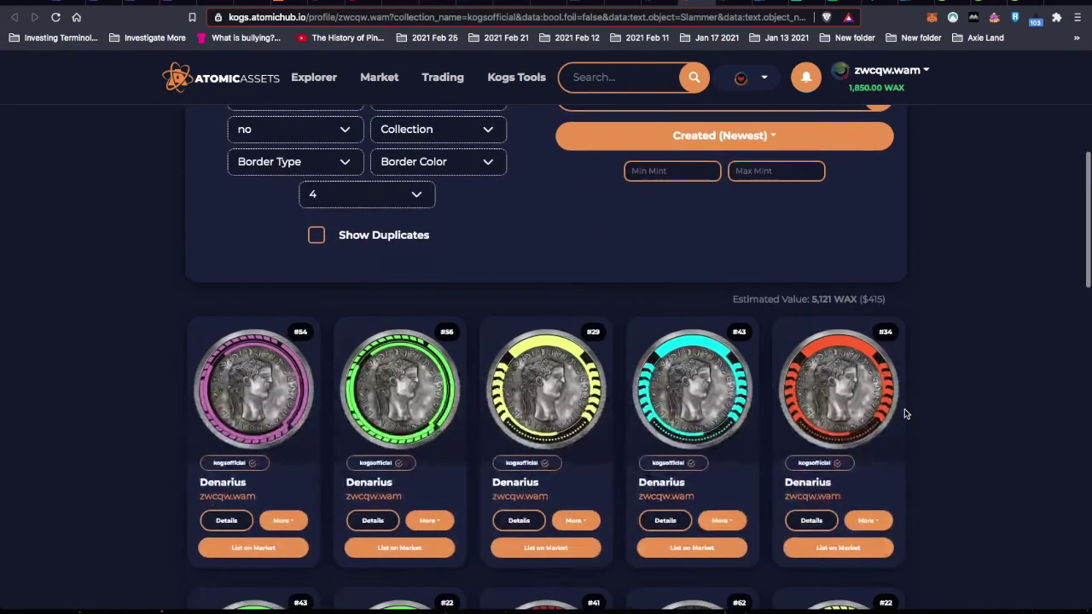
scroll(906, 414, "down", 5)
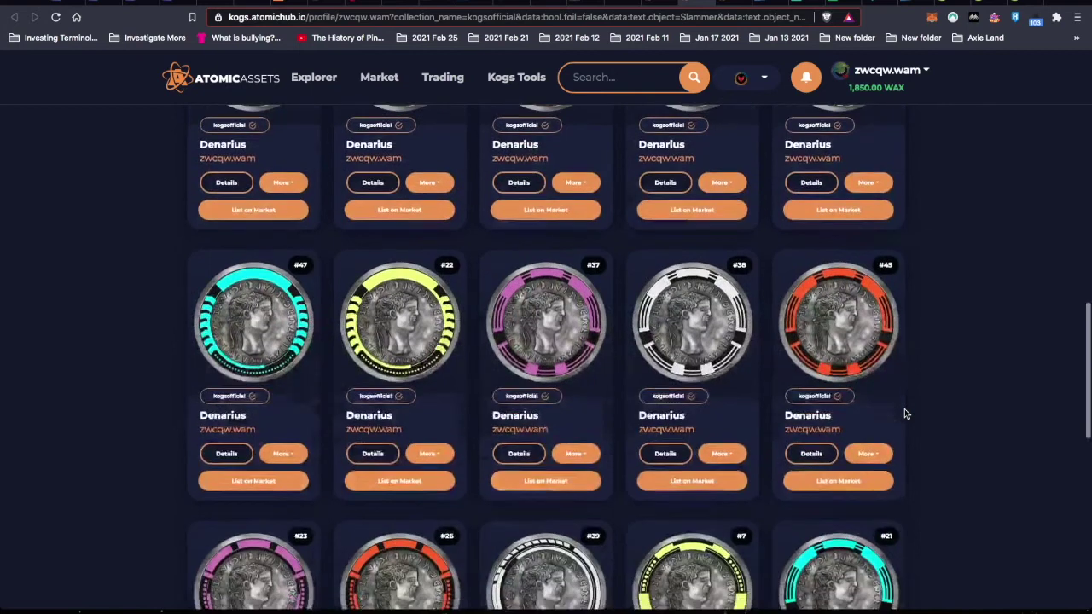
scroll(906, 414, "up", 12)
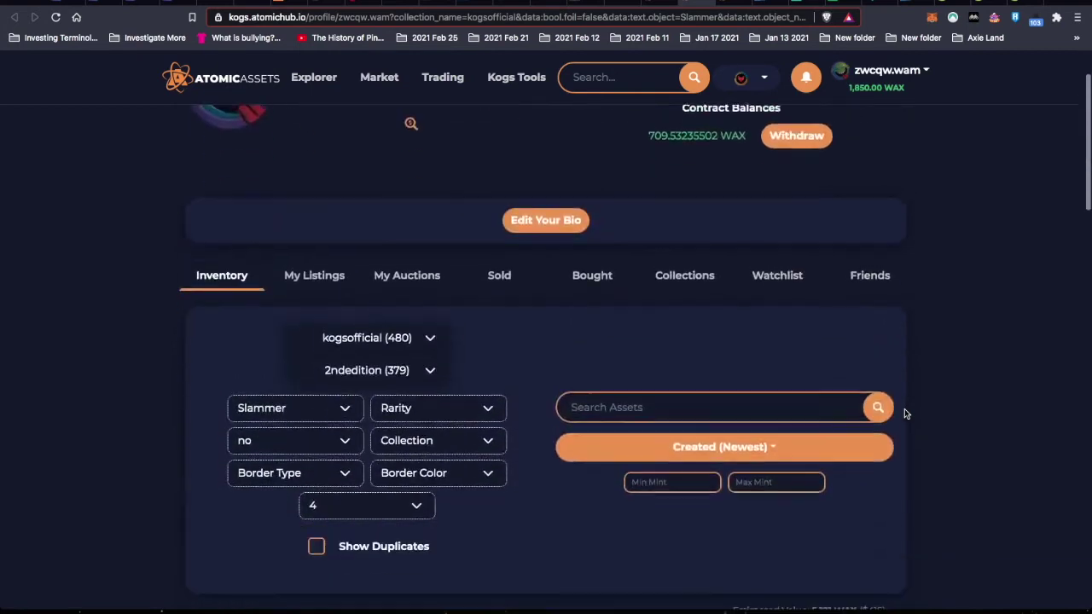
left_click(324, 452)
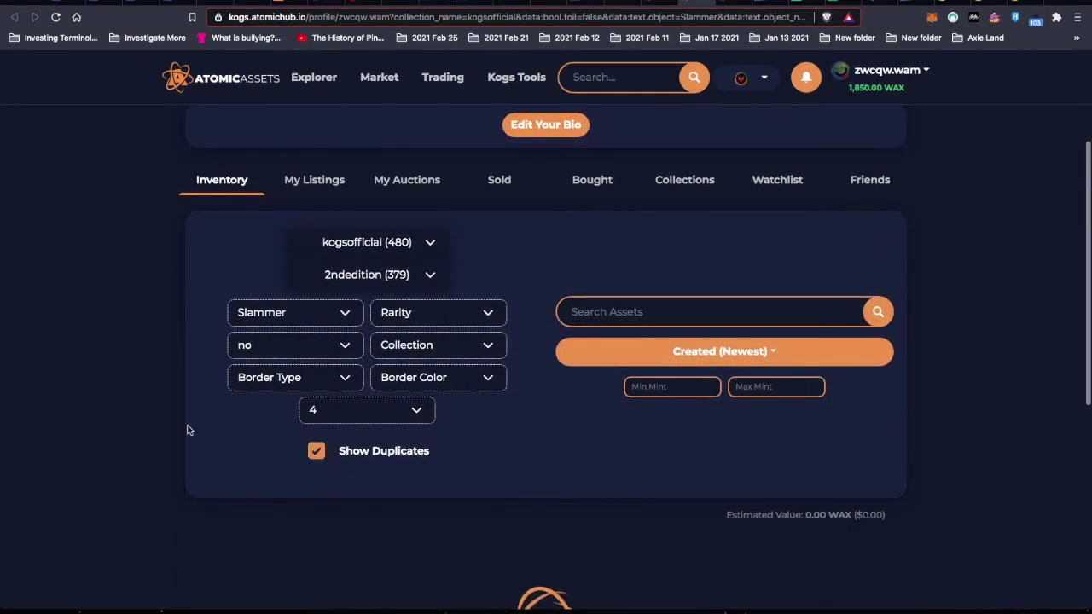
scroll(944, 341, "down", 3)
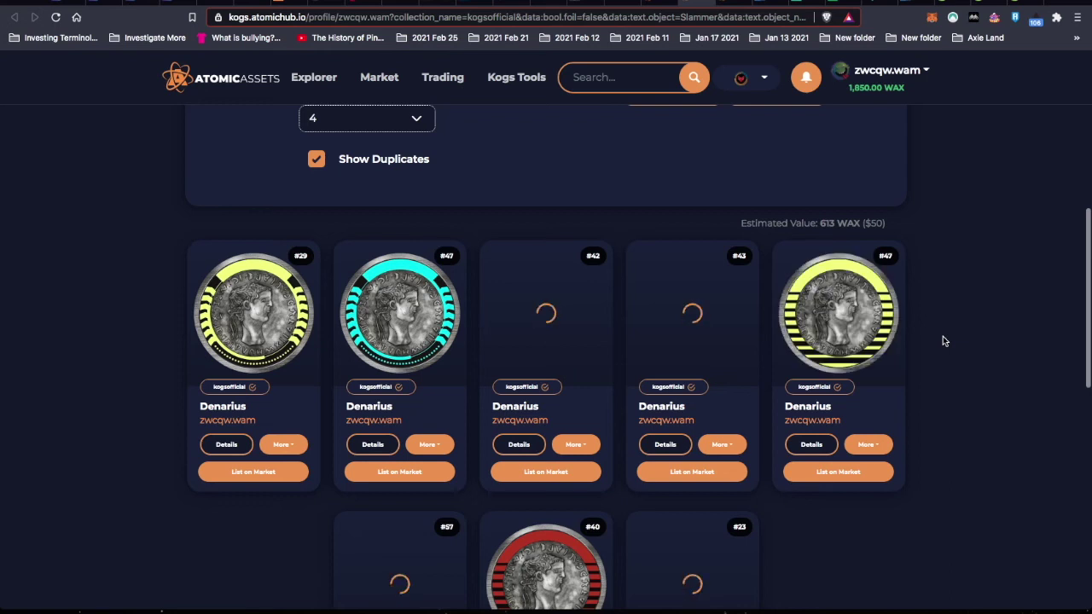
scroll(944, 342, "down", 1)
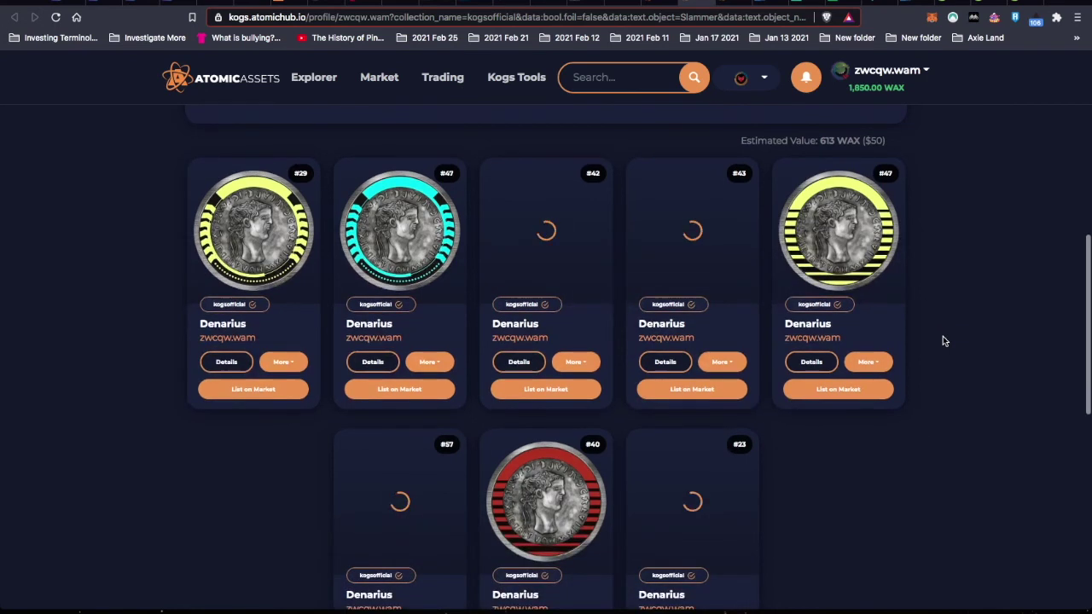
scroll(943, 342, "up", 2)
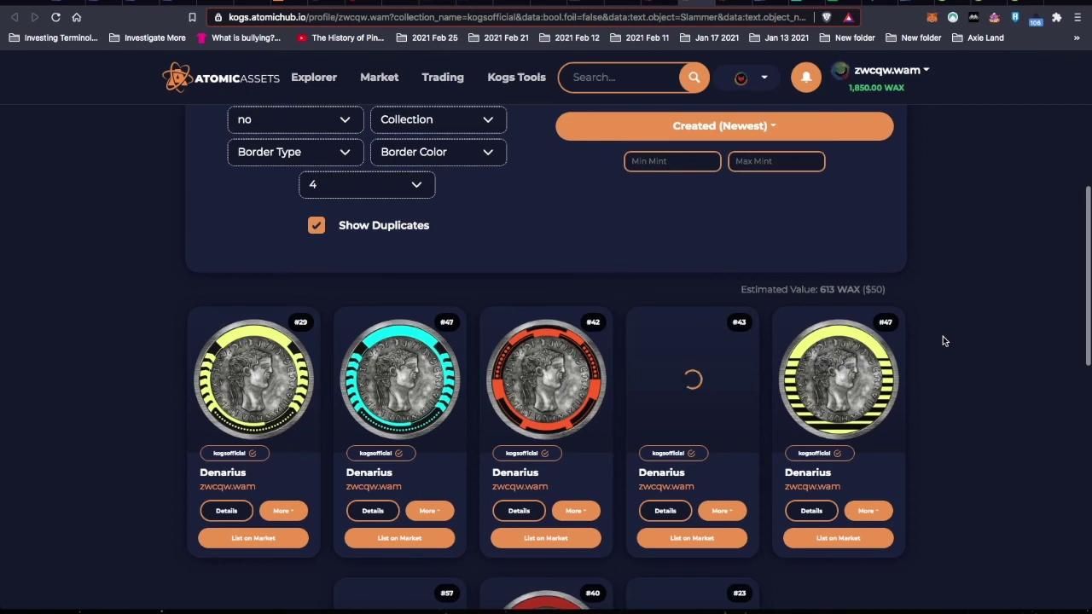
scroll(943, 342, "down", 2)
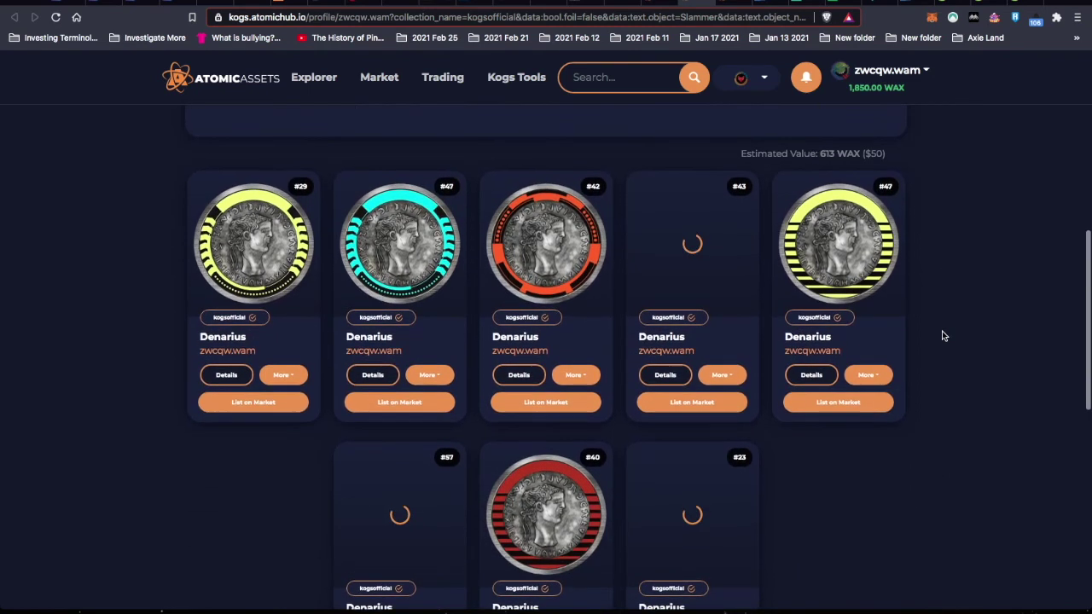
scroll(943, 336, "down", 1)
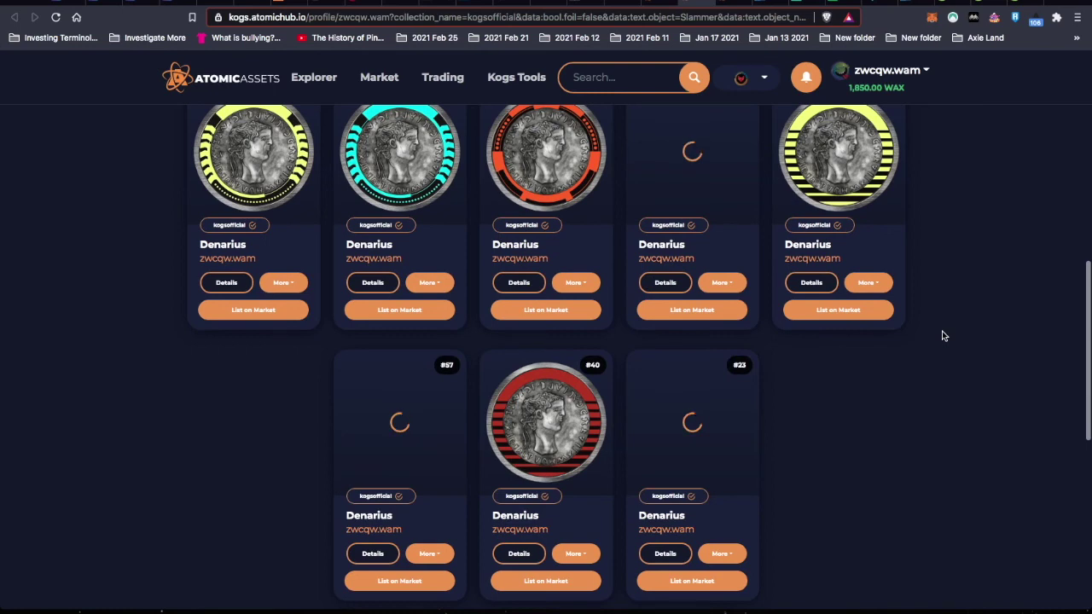
scroll(943, 337, "up", 5)
scroll(943, 336, "down", 2)
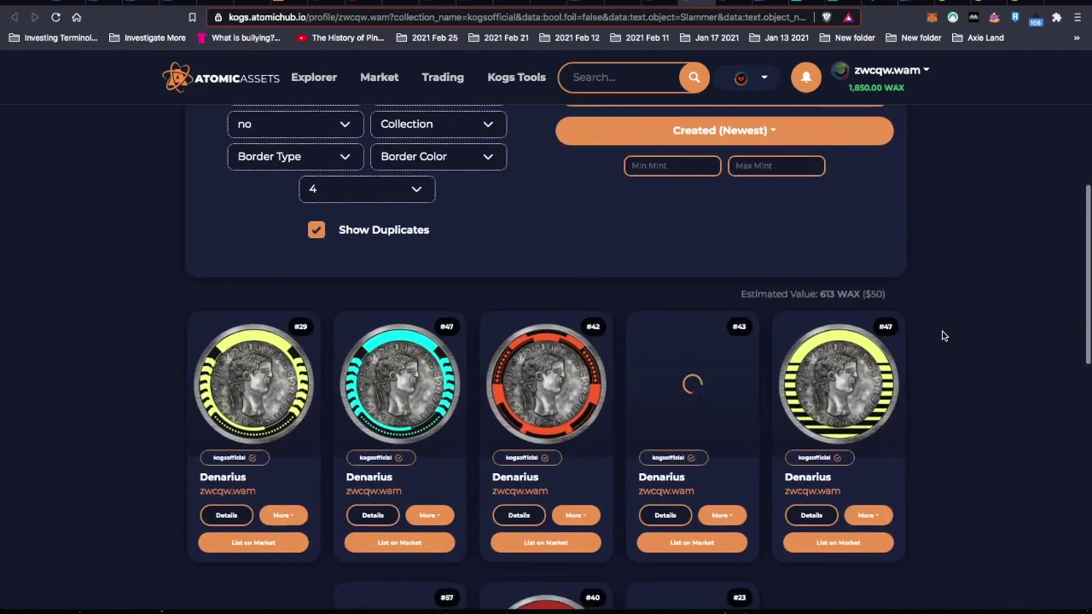
scroll(943, 336, "down", 2)
scroll(943, 336, "up", 4)
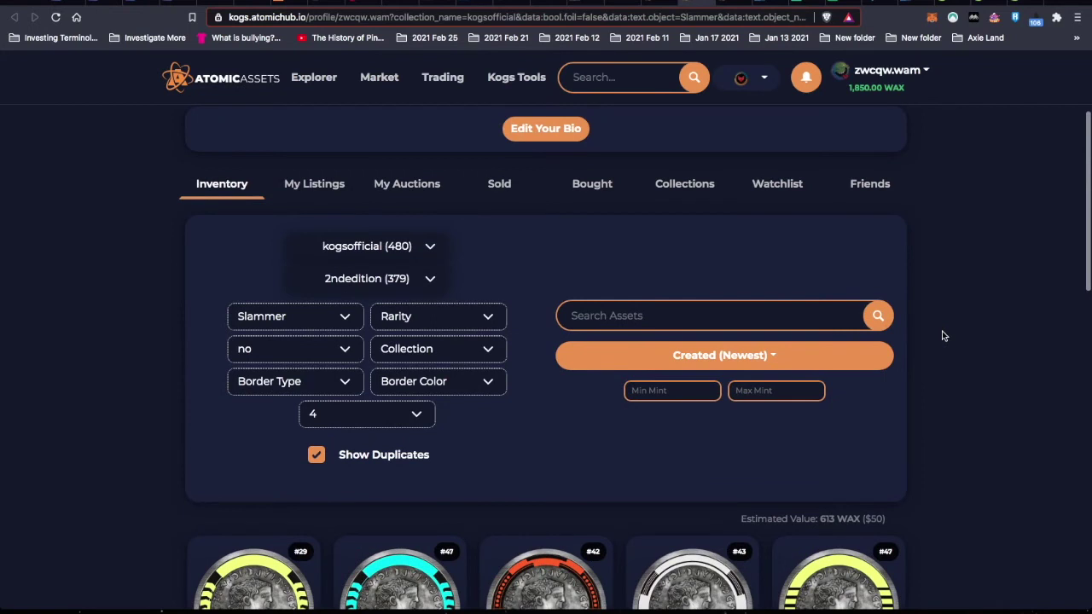
scroll(943, 336, "down", 4)
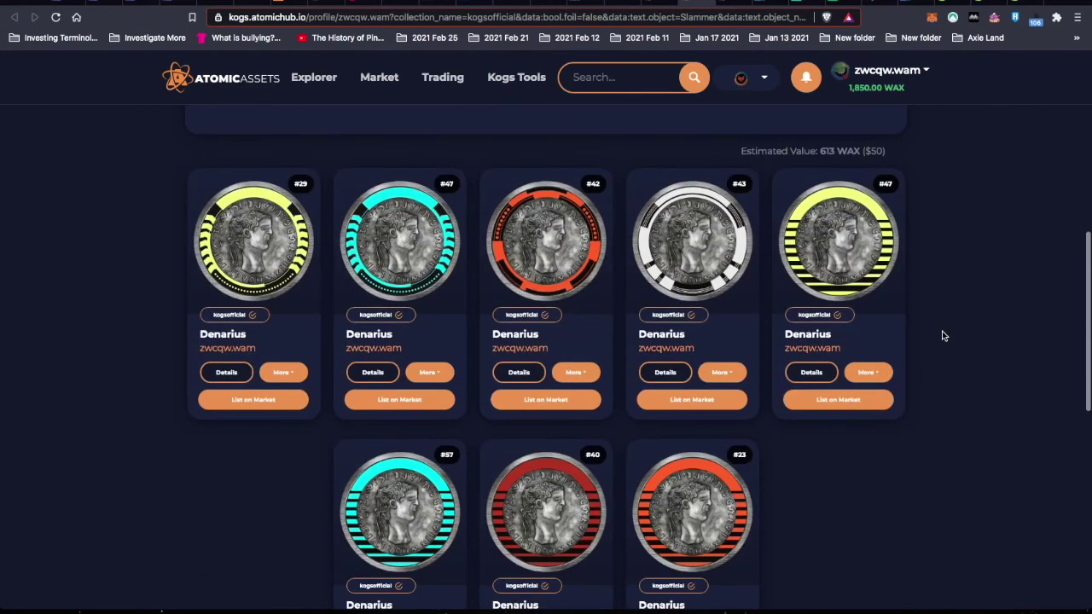
scroll(943, 337, "up", 4)
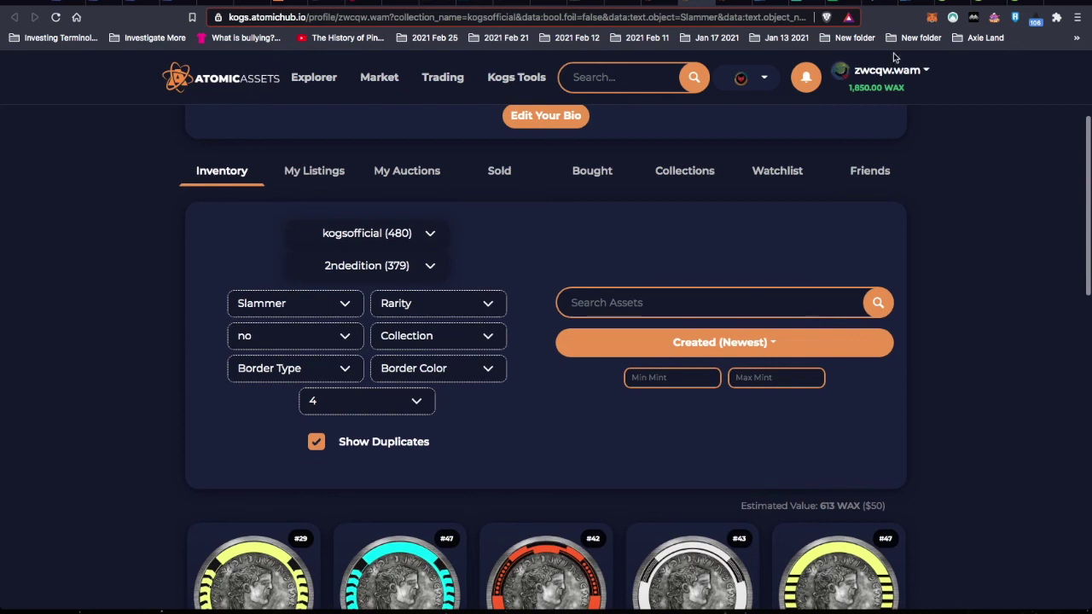
- Log in to kogs.gg with WAX Cloud Wallet and view My Tubes, showing Tubes: 0
left_click(879, 4)
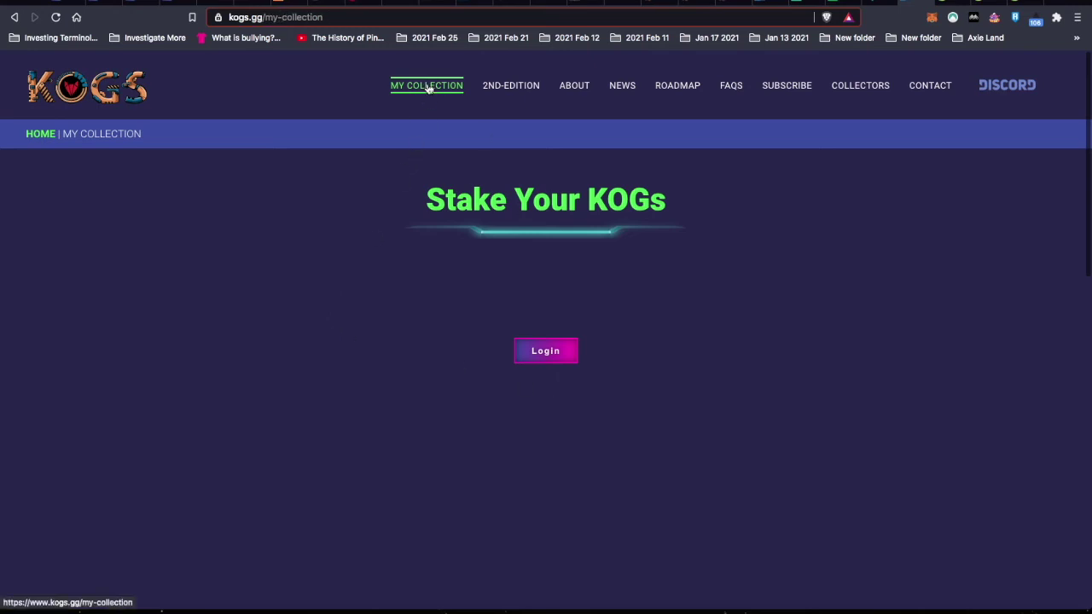
left_click(546, 352)
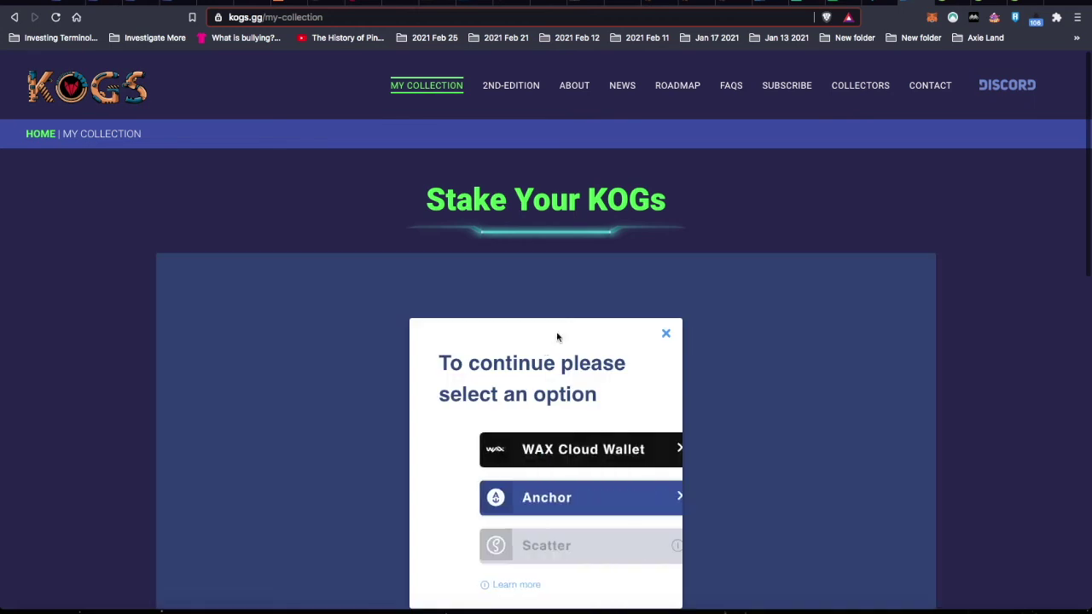
left_click(535, 452)
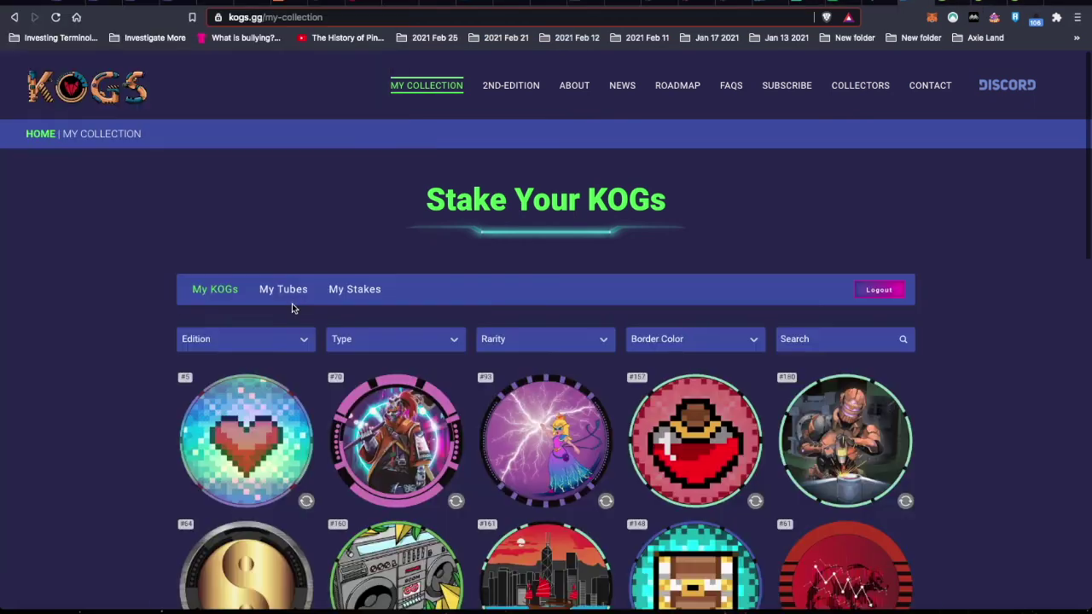
left_click(288, 294)
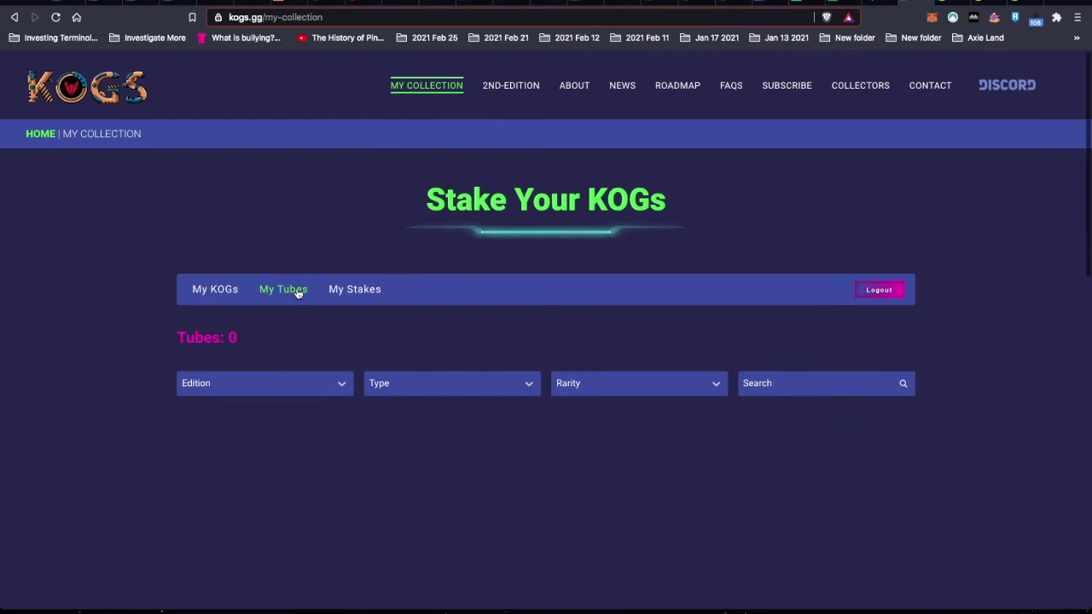
- Review the four staked tubes worth 1950 RFOX under My Stakes, then return to My Tubes
left_click(354, 291)
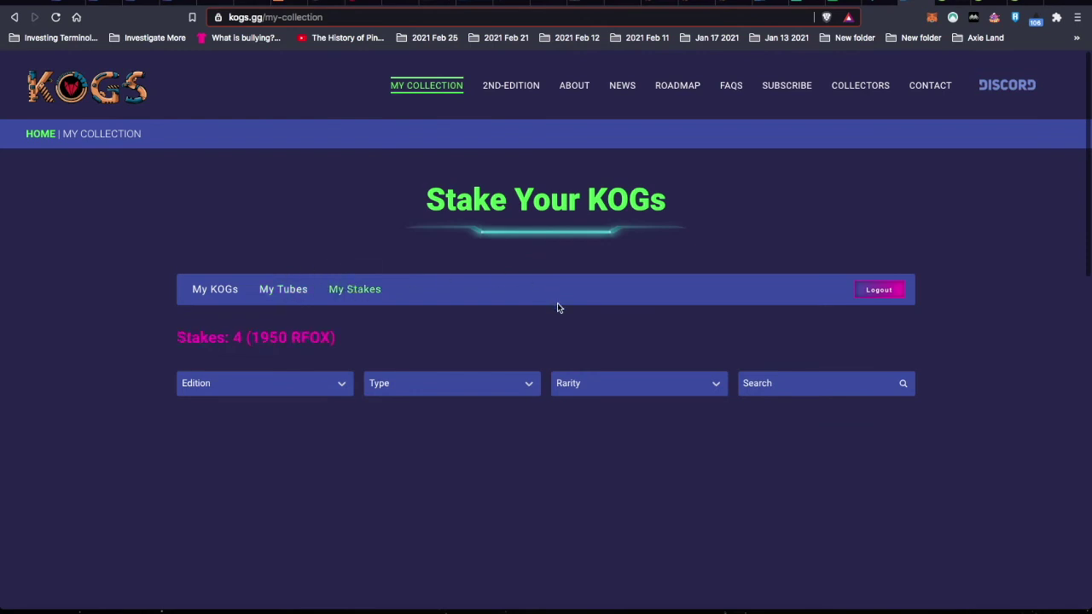
scroll(113, 378, "down", 3)
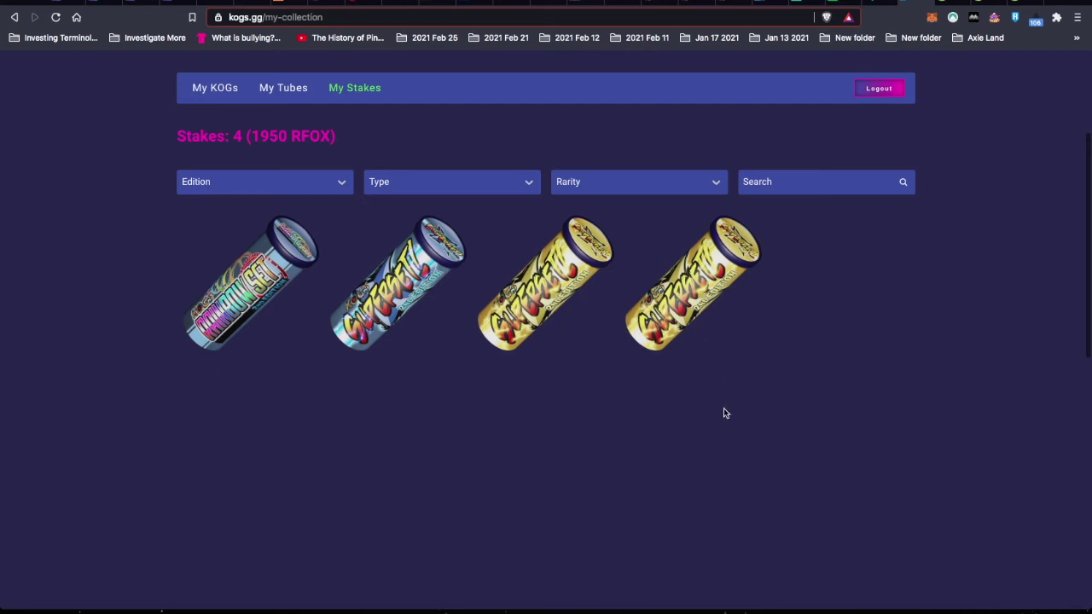
left_click(282, 89)
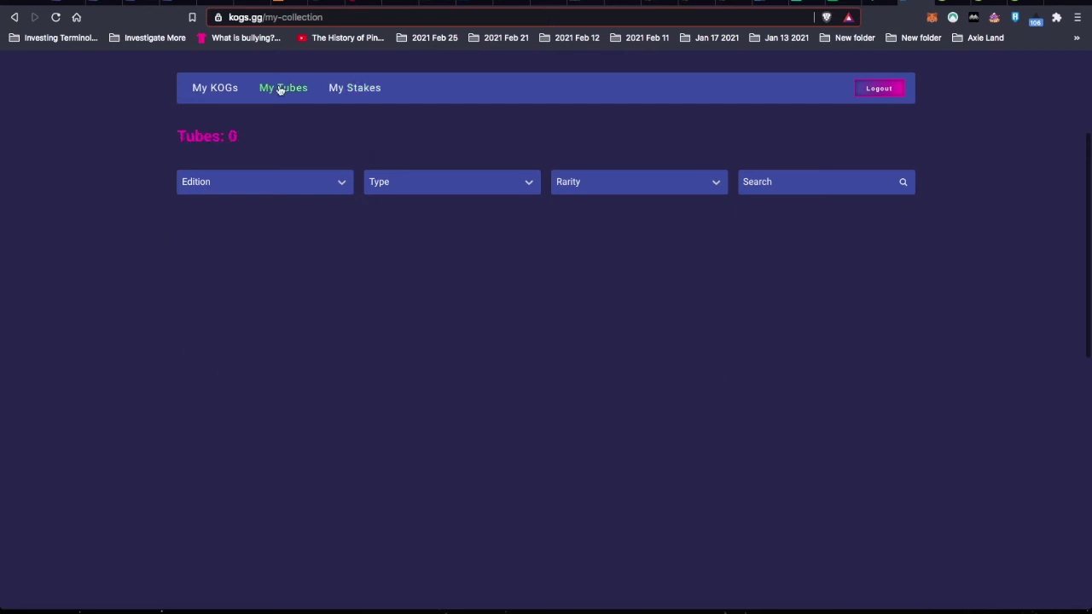
- Search the full My KOGs collection for 'den'
left_click(220, 89)
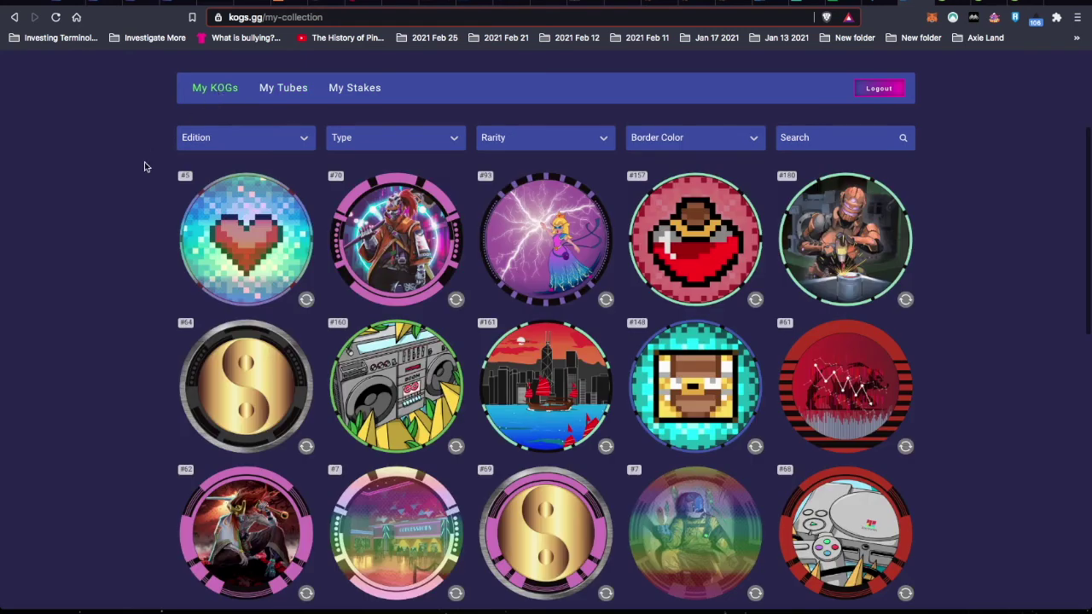
left_click(250, 145)
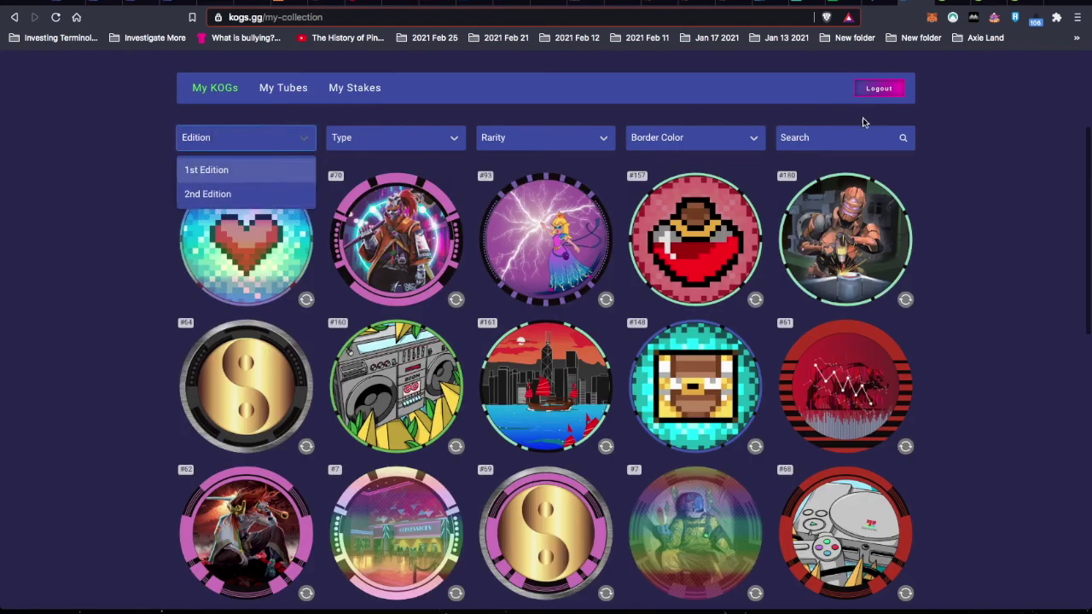
left_click(829, 139)
type("de")
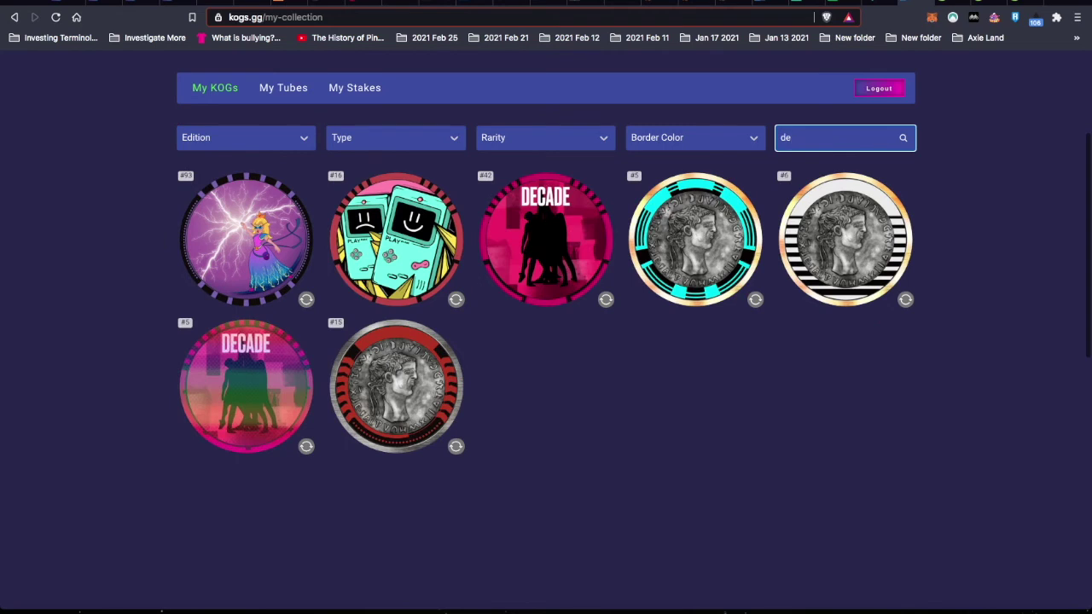
type("n")
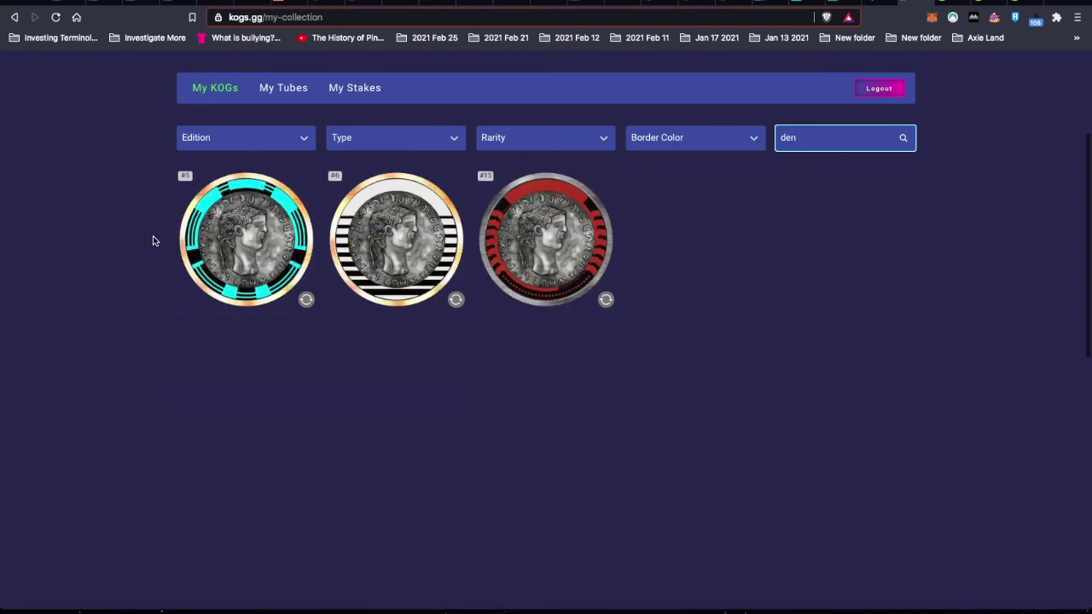
- Try Denarius coins #5 and #6 in a new tube, remove them, and add #15 instead
left_click(243, 248)
scroll(92, 342, "down", 6)
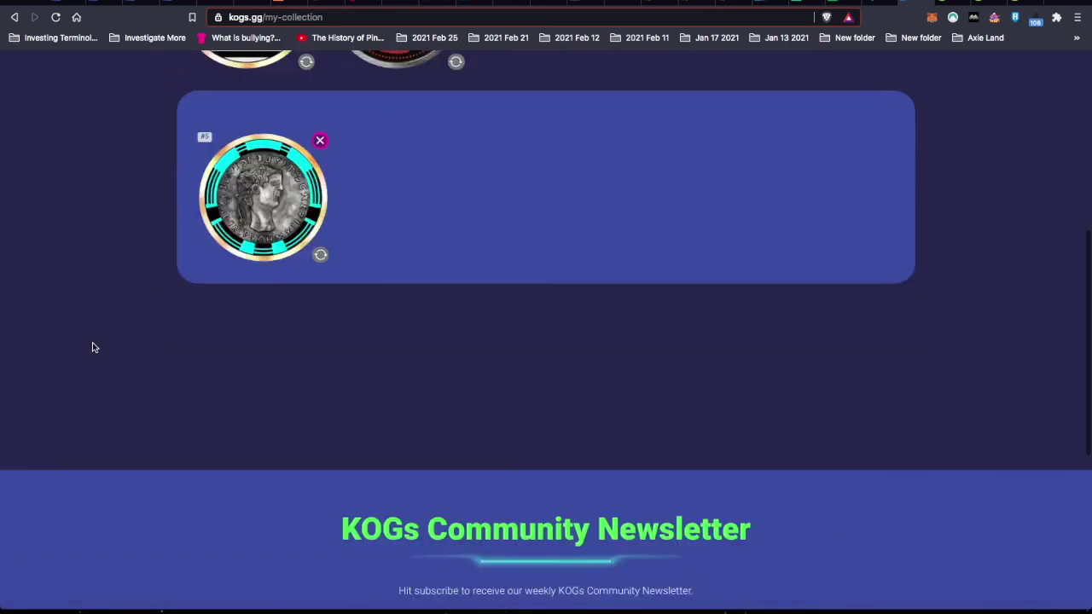
scroll(92, 342, "up", 6)
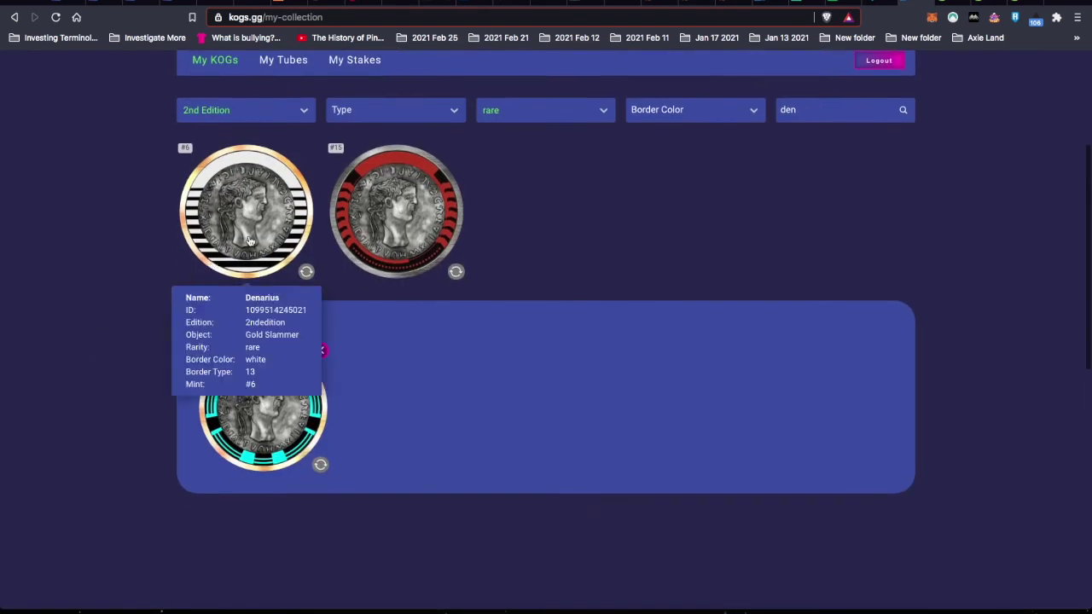
left_click(258, 218)
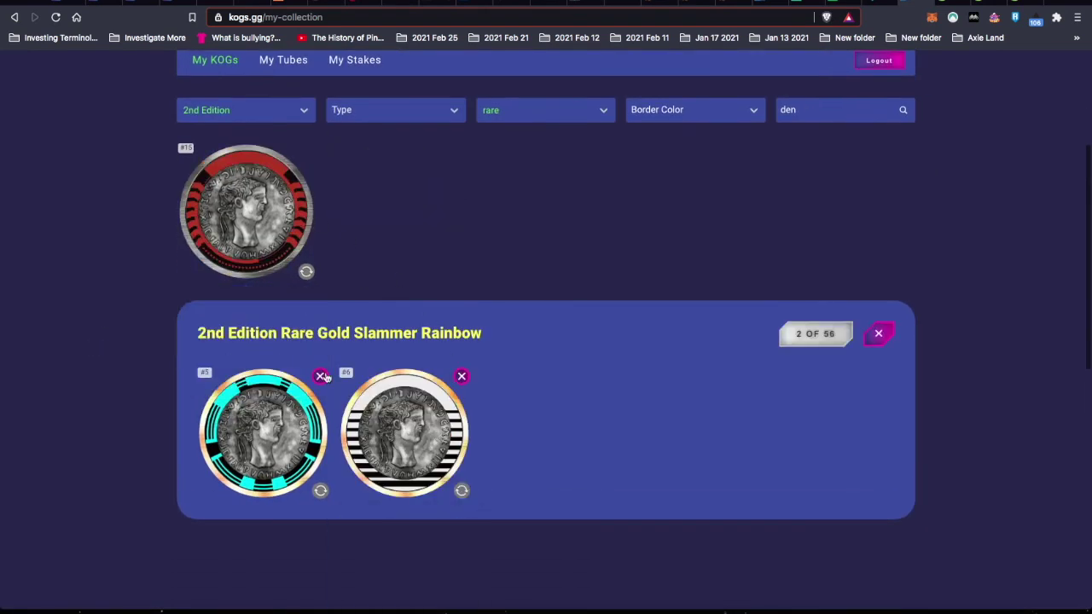
left_click(321, 377)
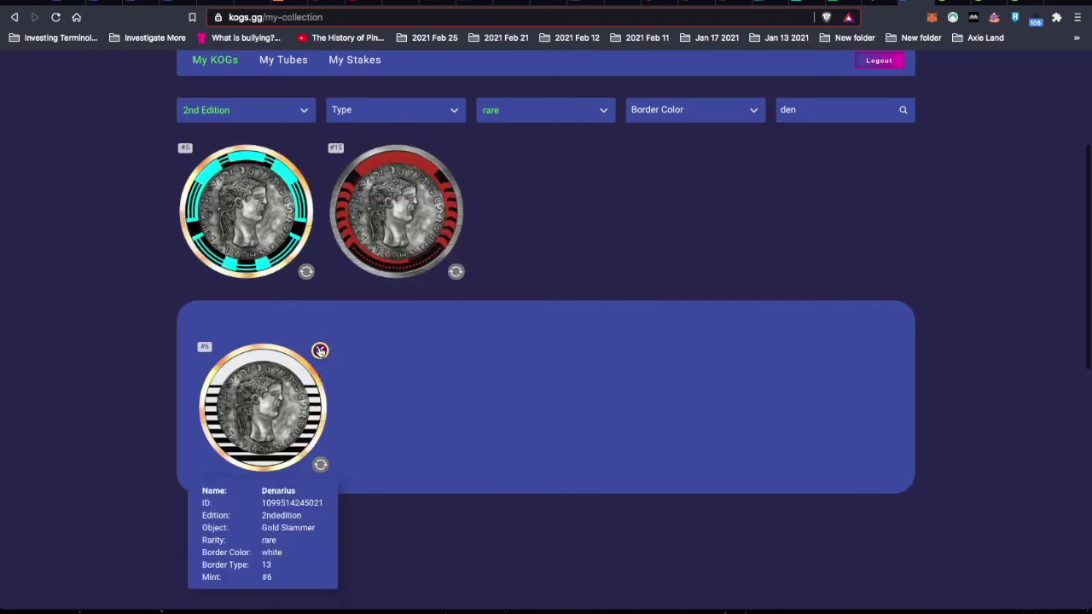
left_click(320, 349)
left_click(550, 205)
- Clear the 'den' search, check Waxplorer, and return to kogs.gg
scroll(438, 442, "up", 2)
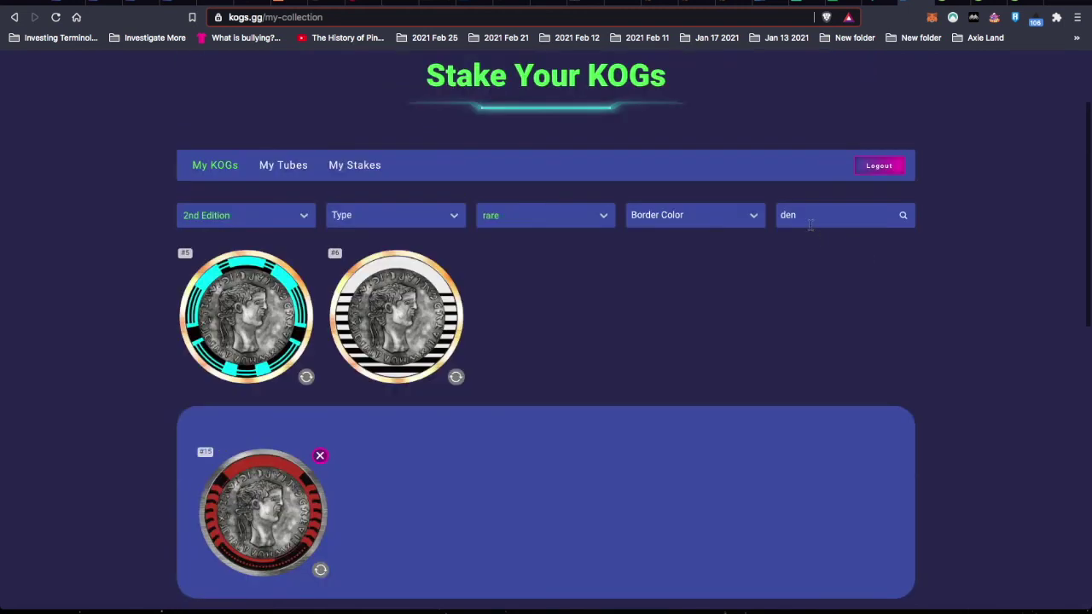
double_click(787, 215)
key("BackSpace")
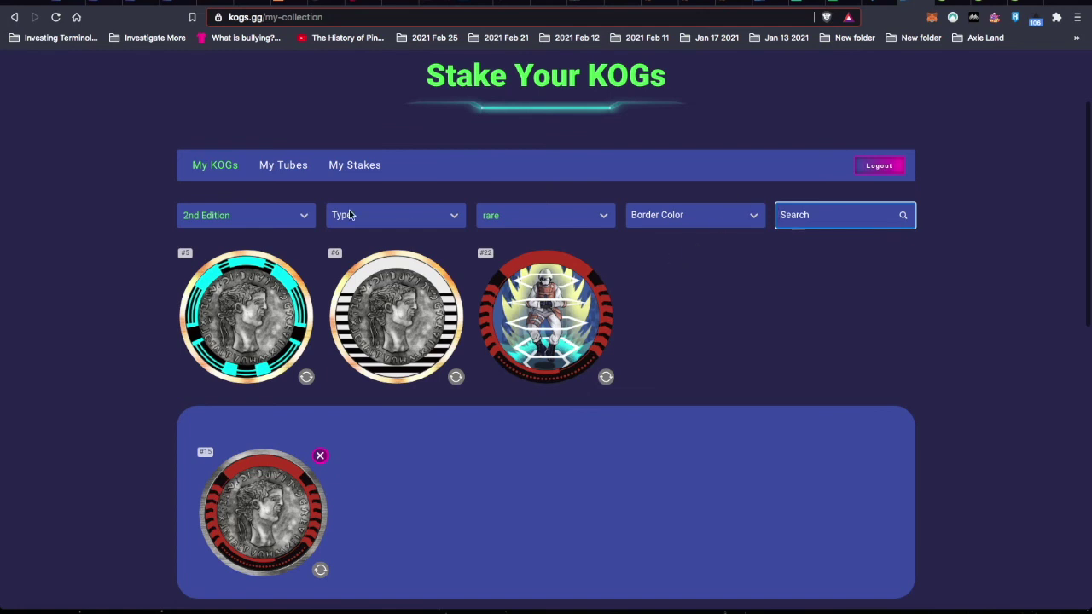
left_click(576, 221)
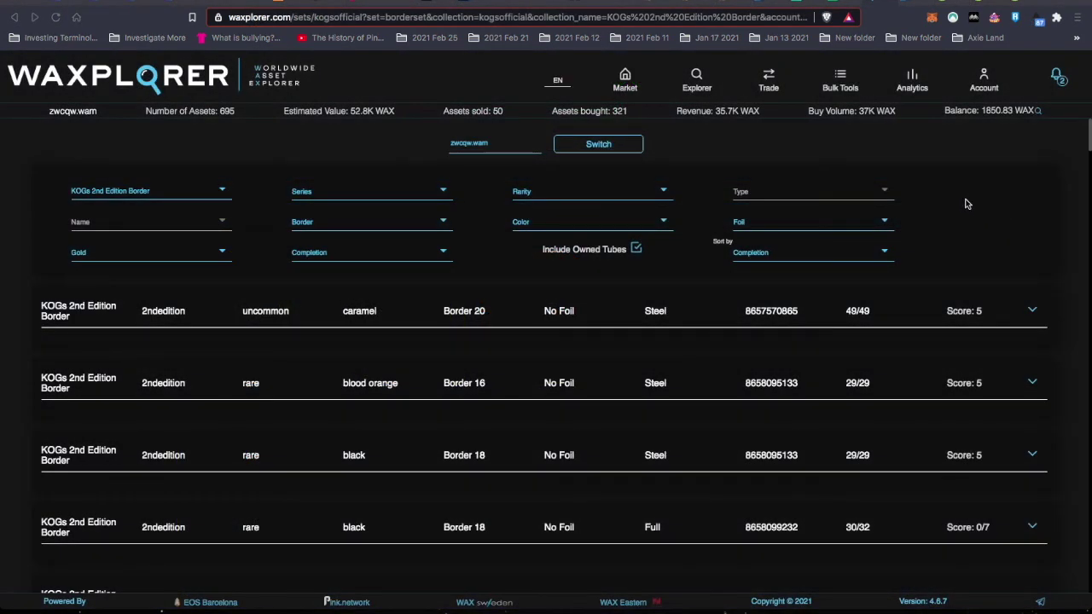
left_click(915, 2)
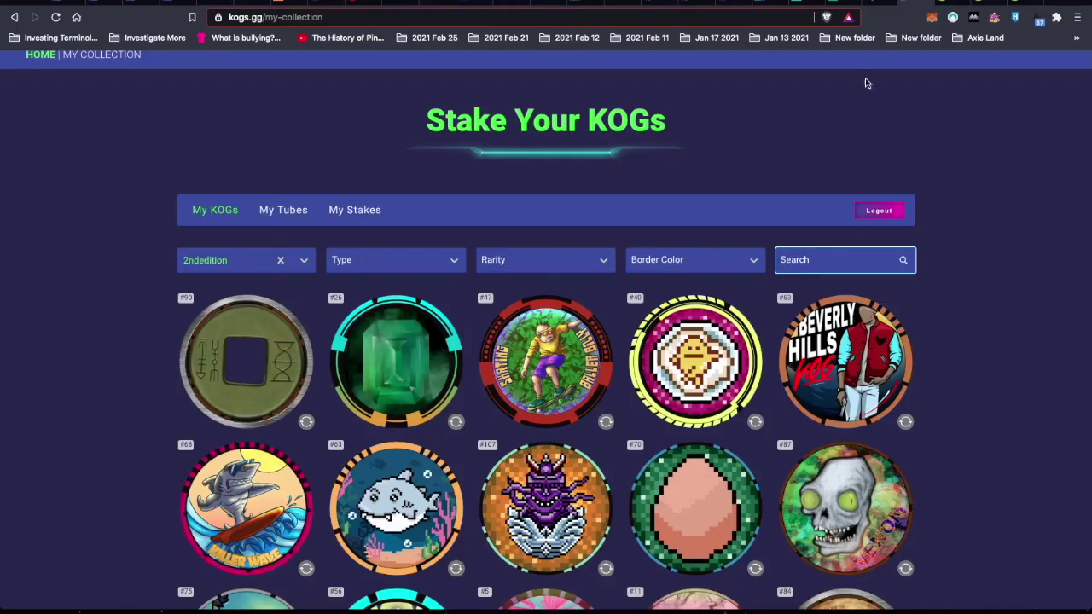
- Reload kogs.gg, search 'den', and load the Rare Slammer Rainbow tube with Denarius coins except #5 and #6
left_click(56, 19)
type("den")
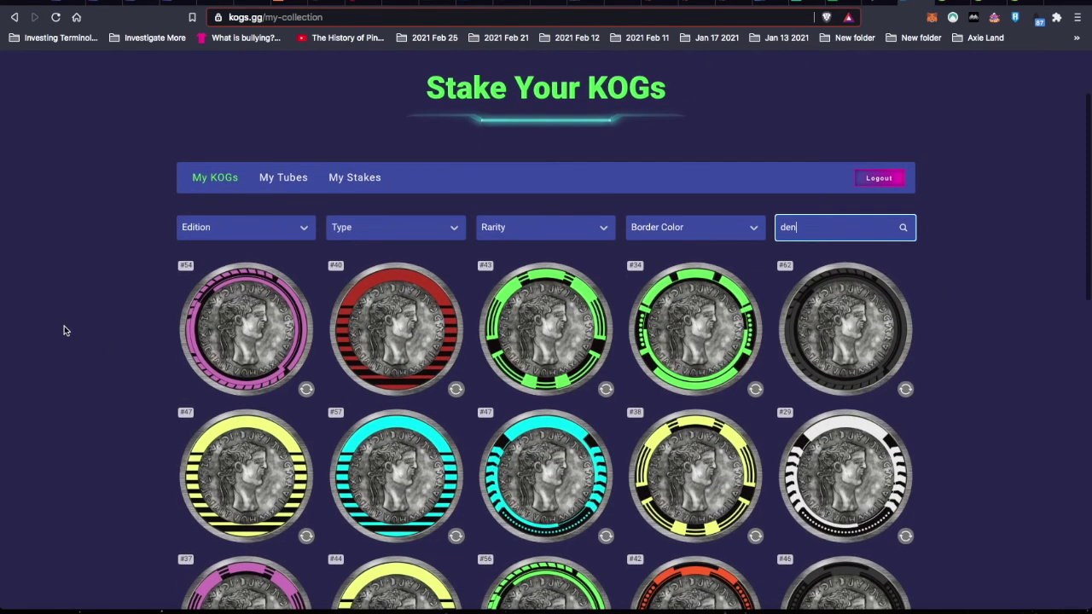
mouse_move(188, 303)
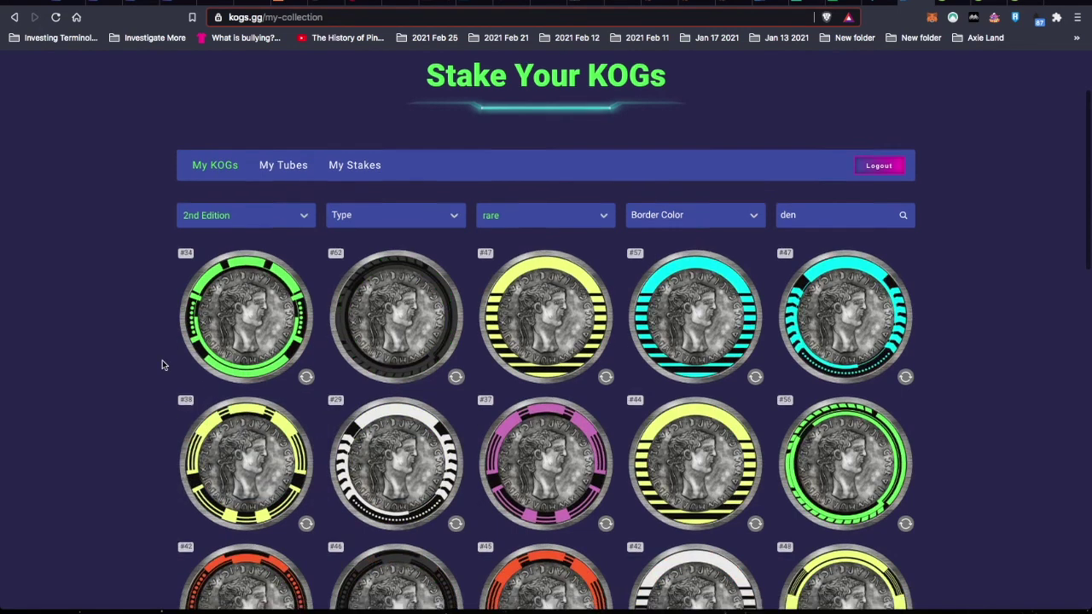
scroll(162, 362, "down", 10)
scroll(162, 361, "up", 10)
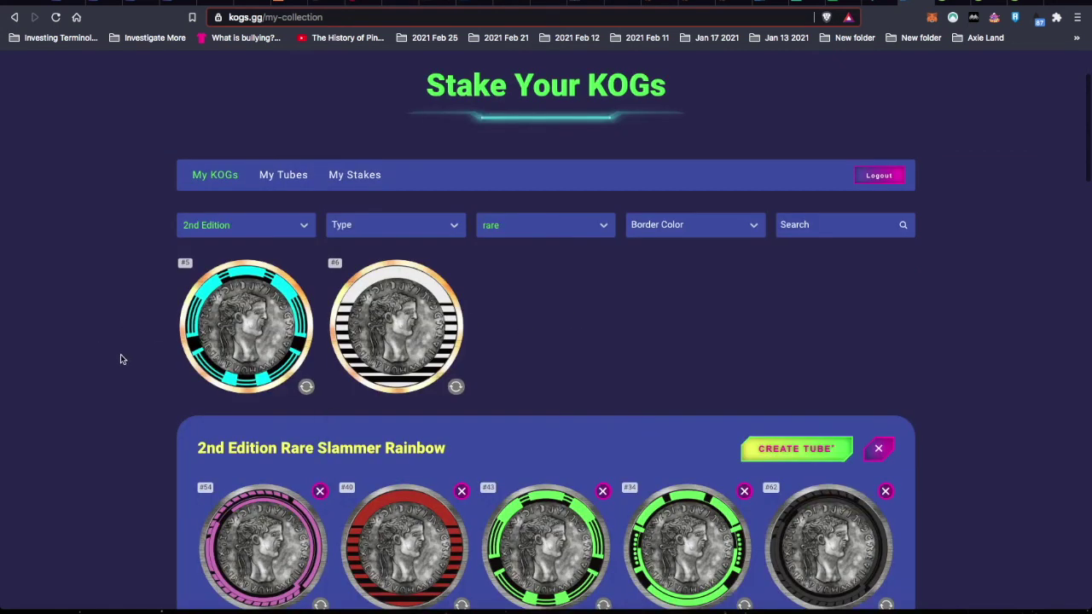
scroll(121, 359, "down", 5)
scroll(121, 359, "up", 2)
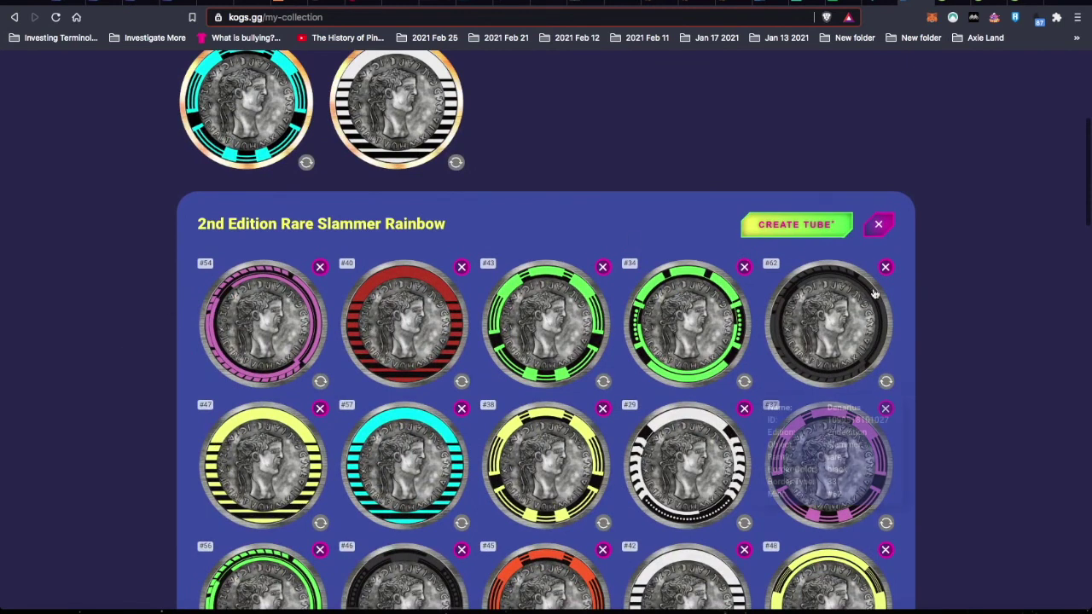
- Create the Denarius Rainbow tube, approve it through the WAX Cloud Wallet Google login, and close the tube panel
left_click(791, 229)
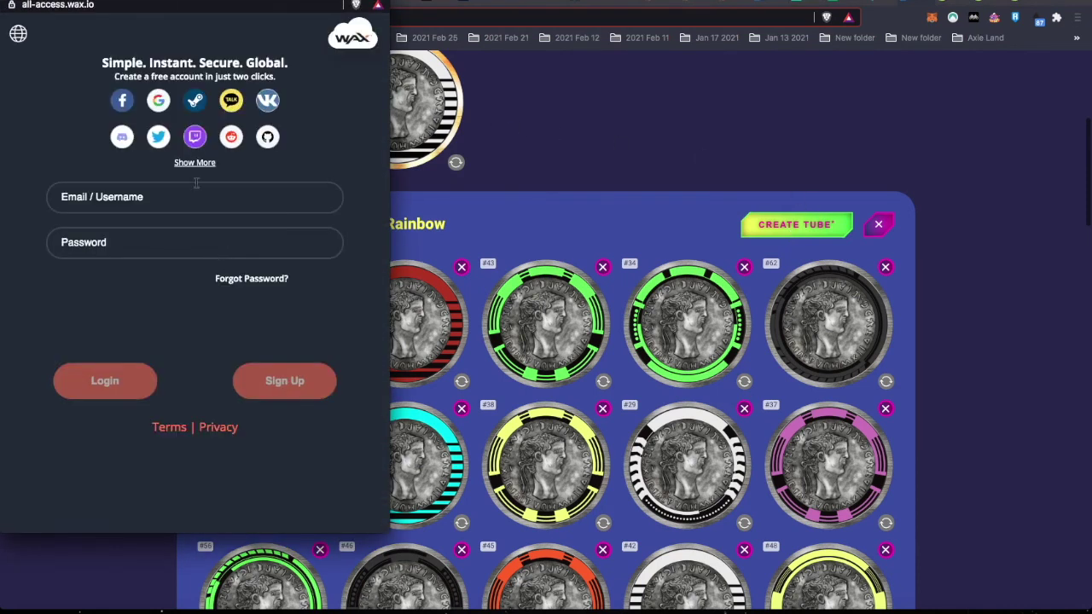
left_click(158, 101)
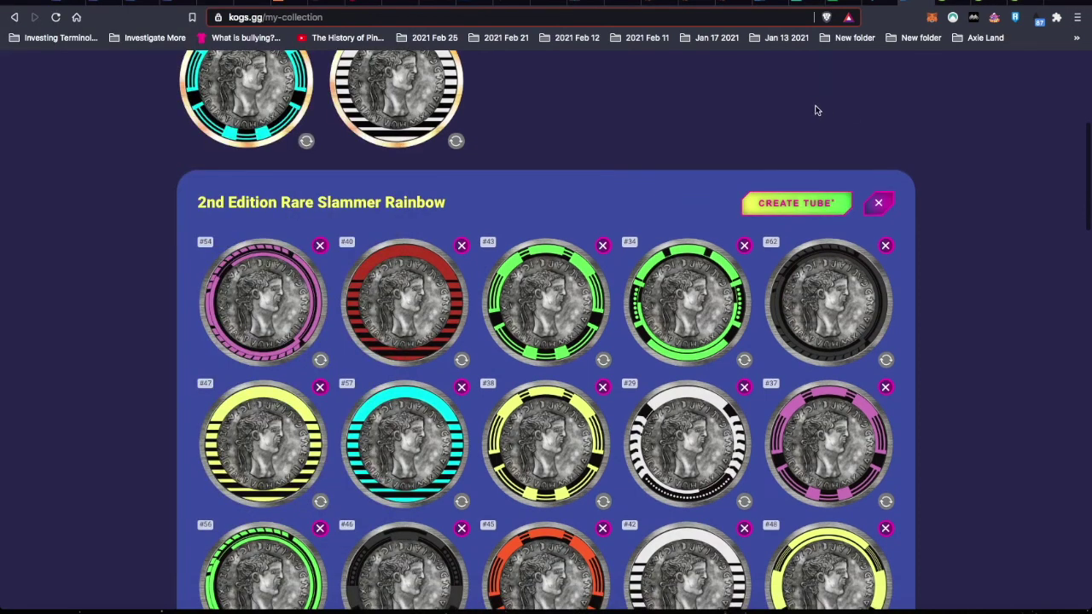
left_click(797, 204)
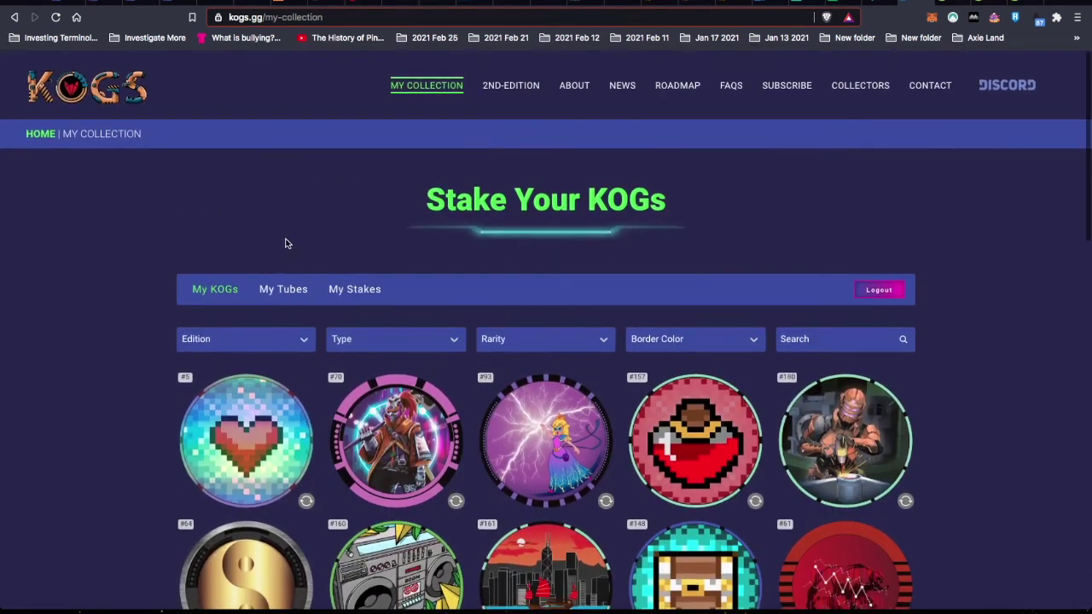
- Open the 2nd Edition Rare Denarius Rainbow tube from the My Tubes list
left_click(286, 293)
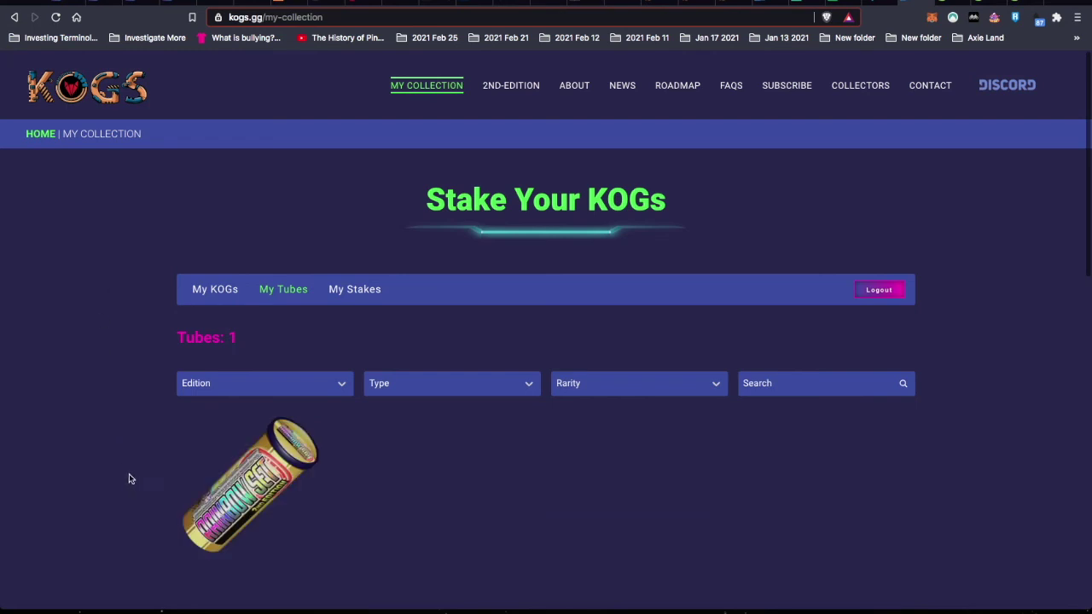
scroll(129, 479, "down", 3)
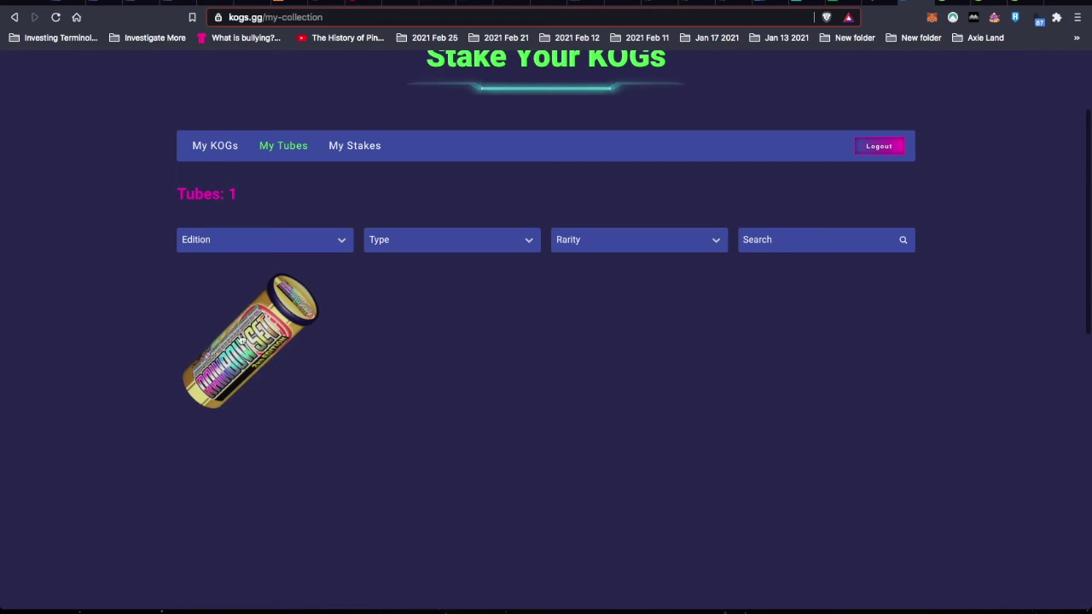
scroll(487, 368, "up", 2)
scroll(487, 368, "down", 3)
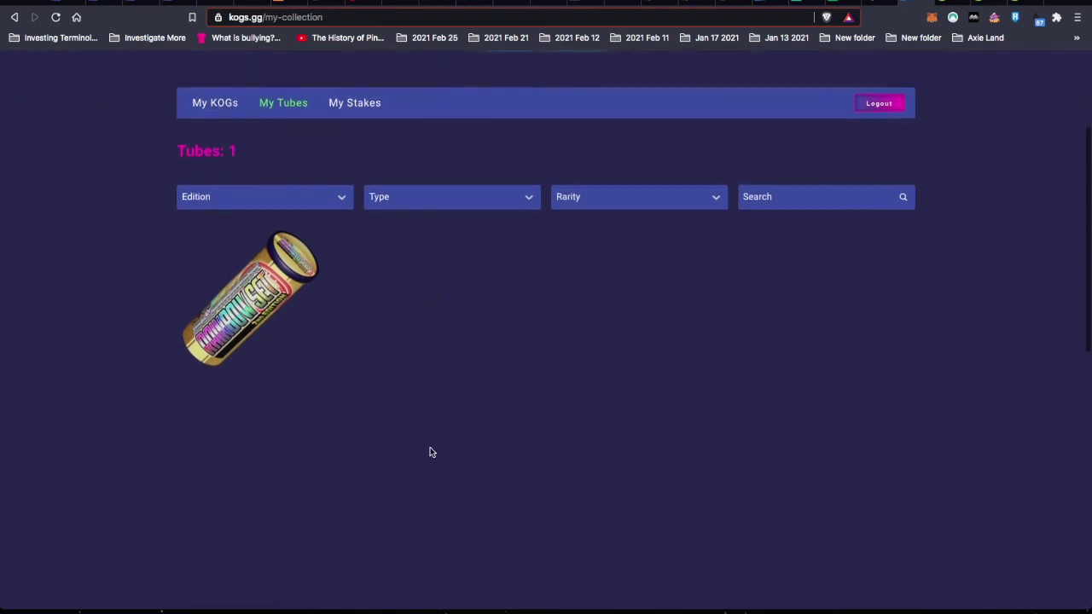
left_click(241, 306)
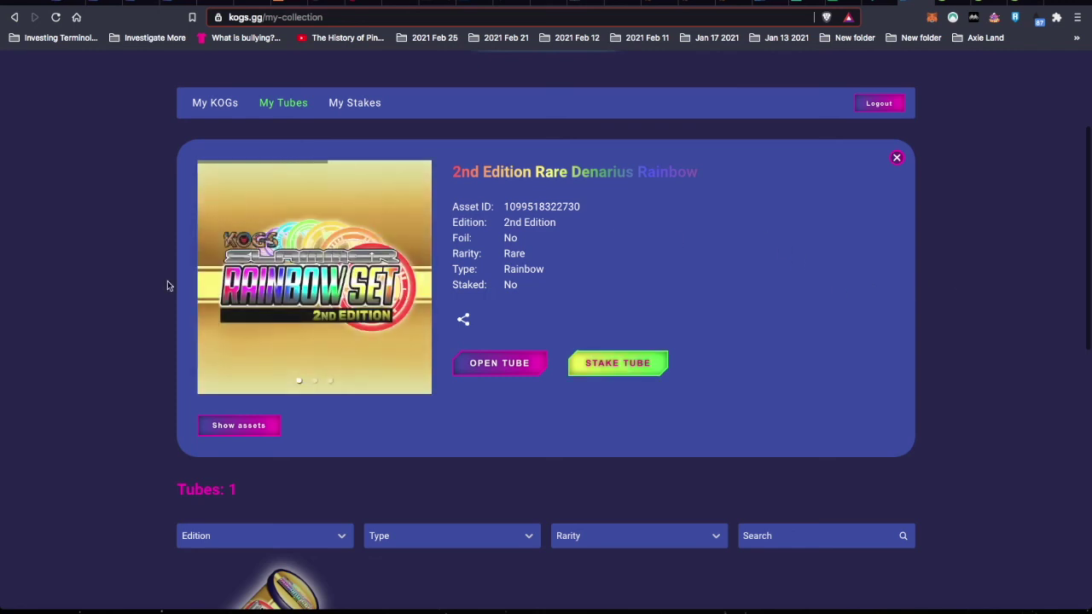
scroll(426, 205, "down", 1)
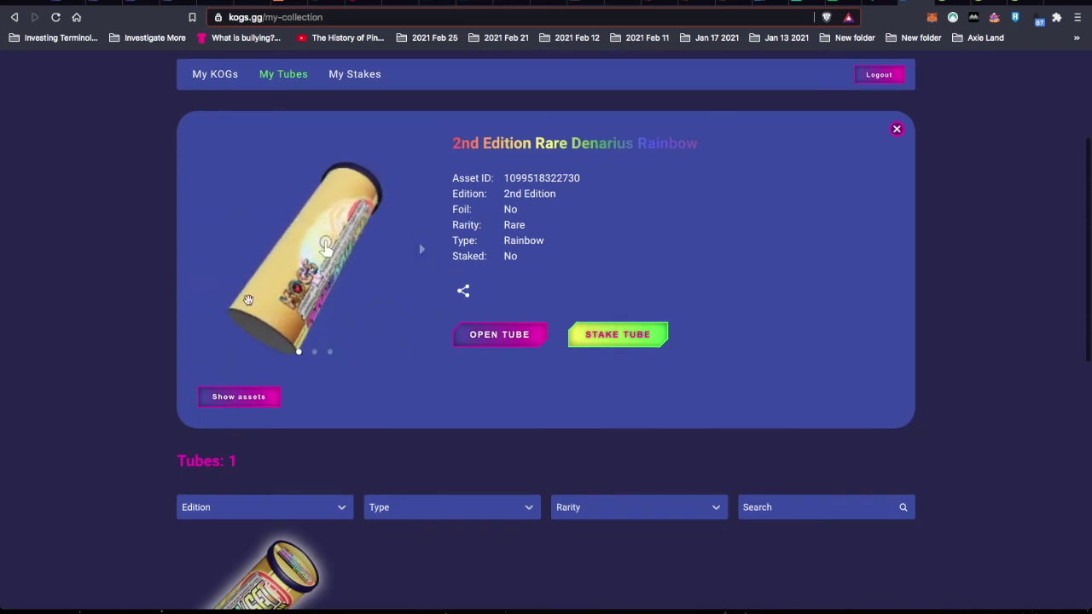
scroll(960, 405, "down", 1)
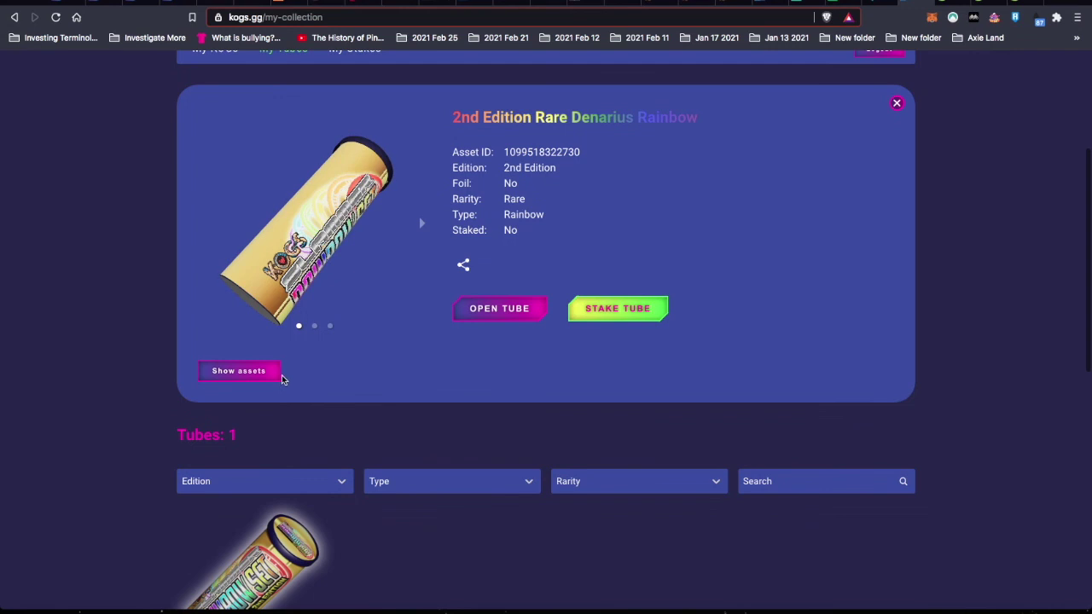
- Show the tube's assets to check the coins packed inside before staking
left_click(252, 375)
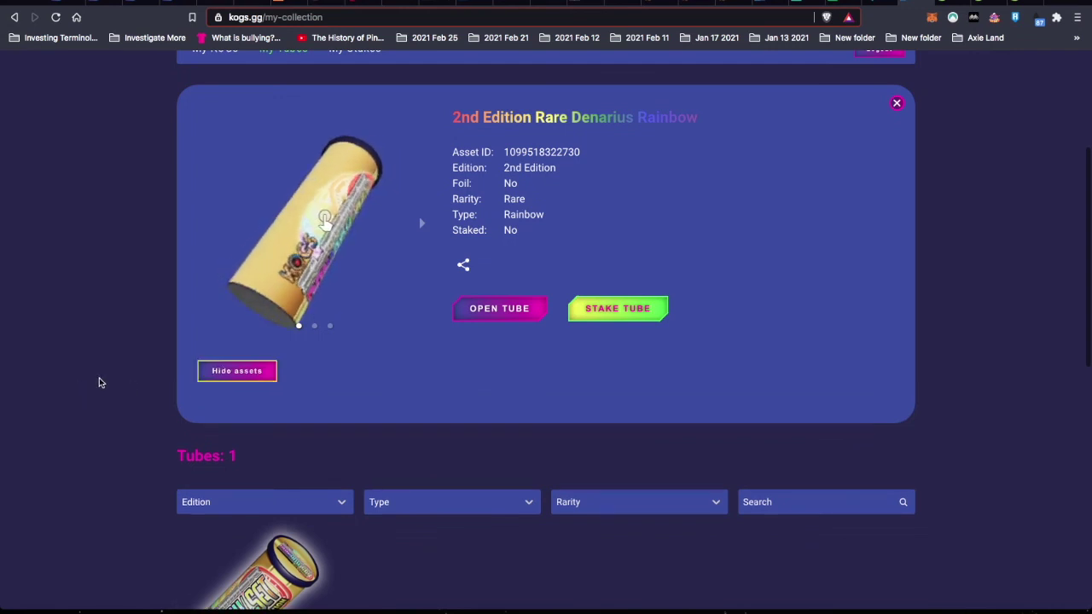
scroll(97, 380, "down", 5)
scroll(99, 383, "down", 4)
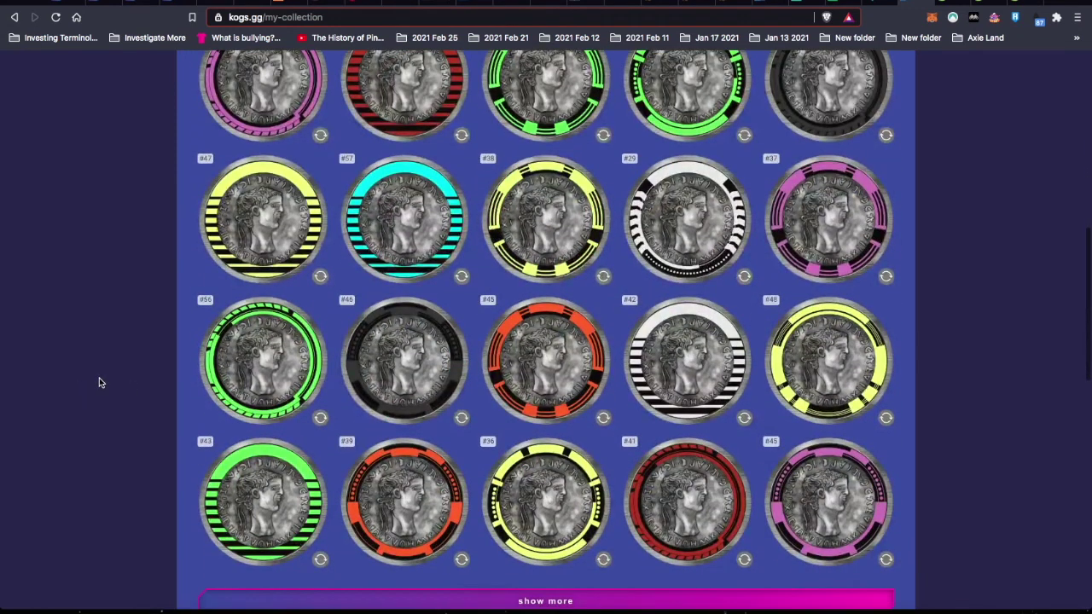
scroll(99, 383, "up", 10)
scroll(99, 382, "down", 4)
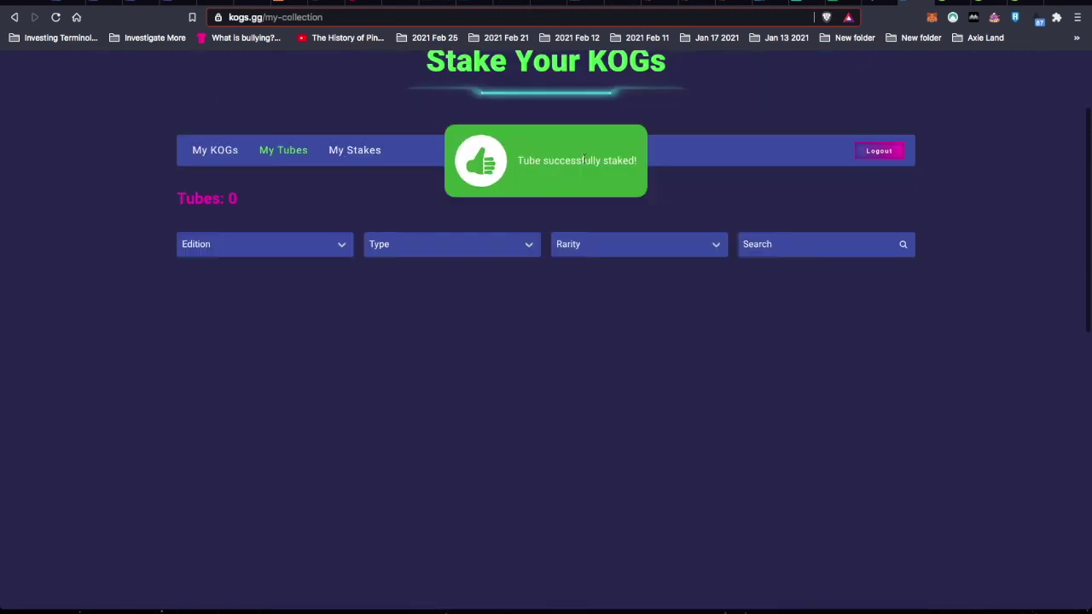
- Show the five staked tubes totalling 1950 RFOX and look up their dollar value on CoinGecko
left_click(359, 151)
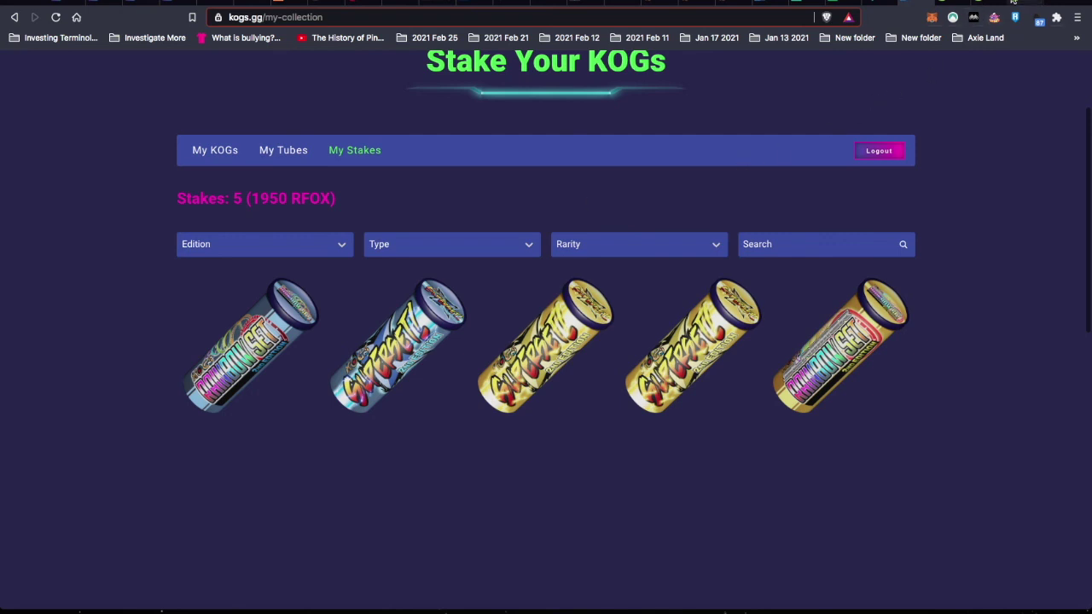
left_click(961, 2)
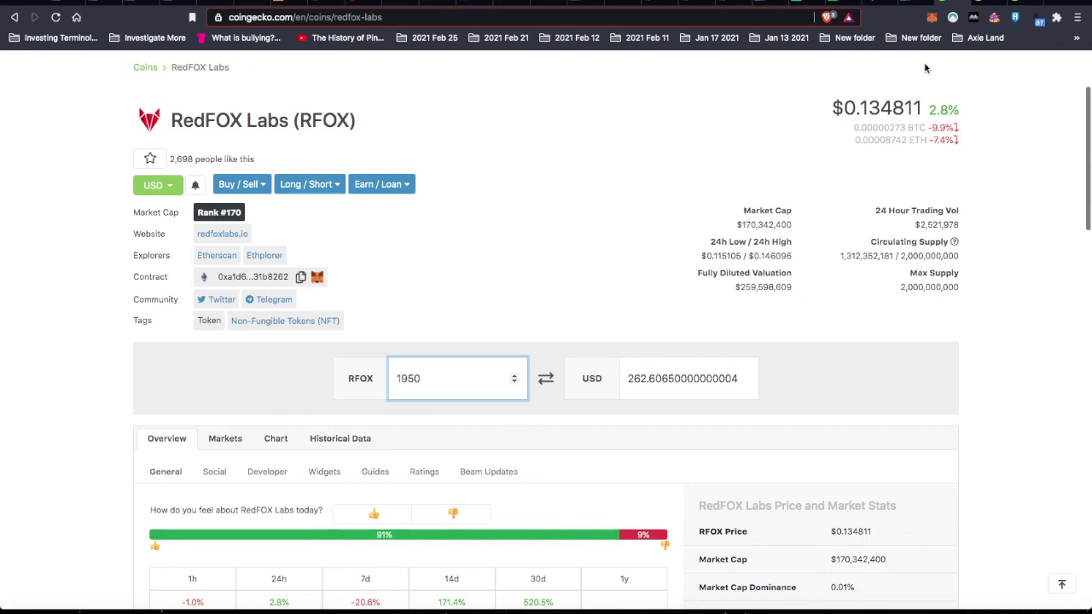
- After confirming 1950 RFOX is about $262.61, return to the kogs.gg stakes list
left_click(910, 3)
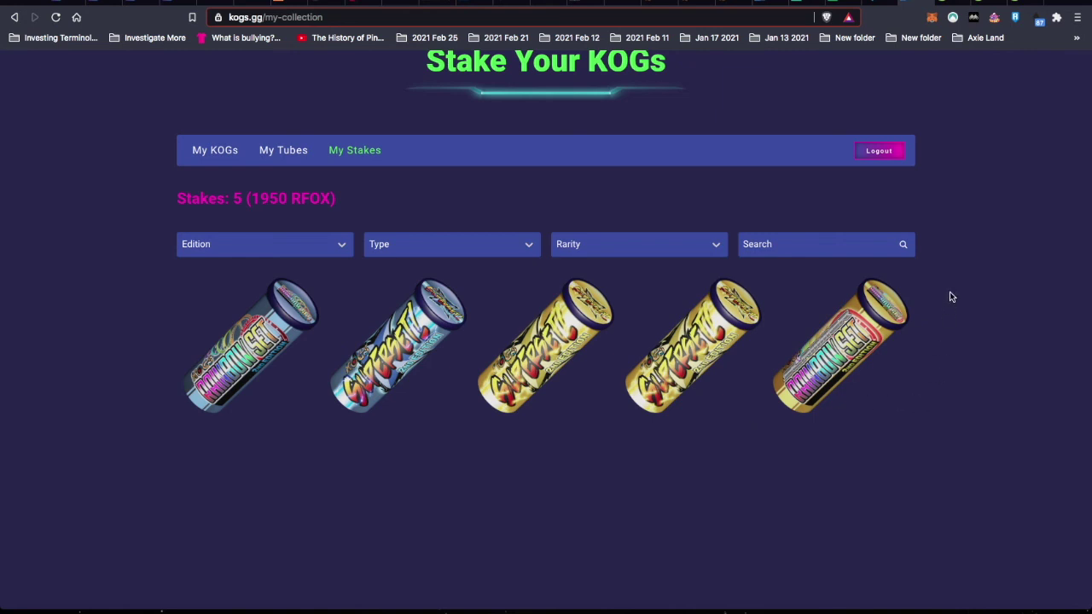
- In KOGs Staking, inspect cells N48, P48 and T48: Blood Orange 18: 2181, Granny Smith 15:2291, Blood Orange 13: 2101
key("ctrl+Tab")
scroll(849, 377, "right", 2)
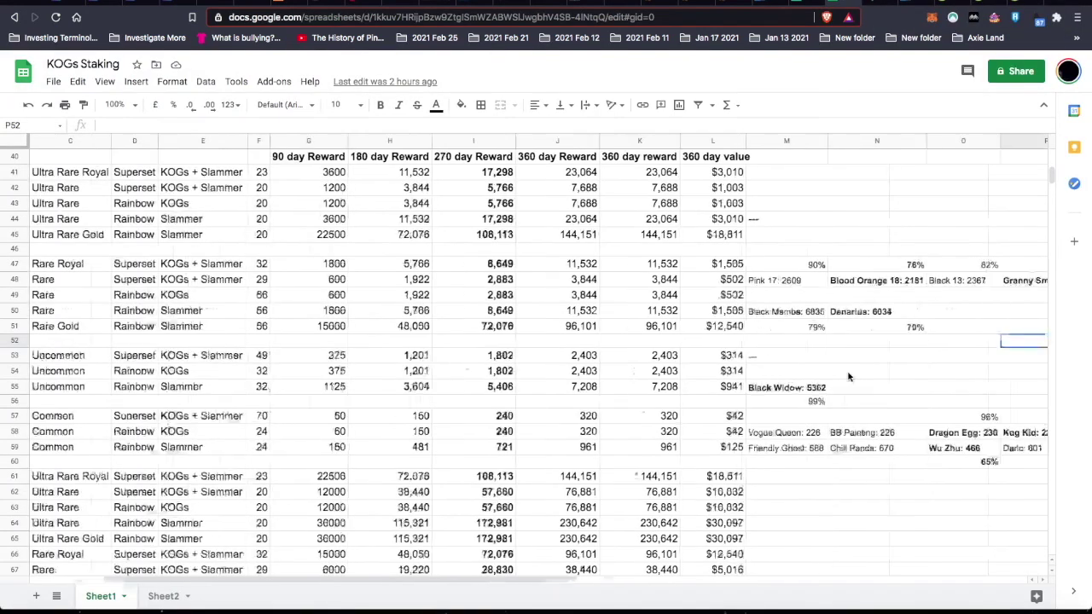
scroll(849, 376, "right", 4)
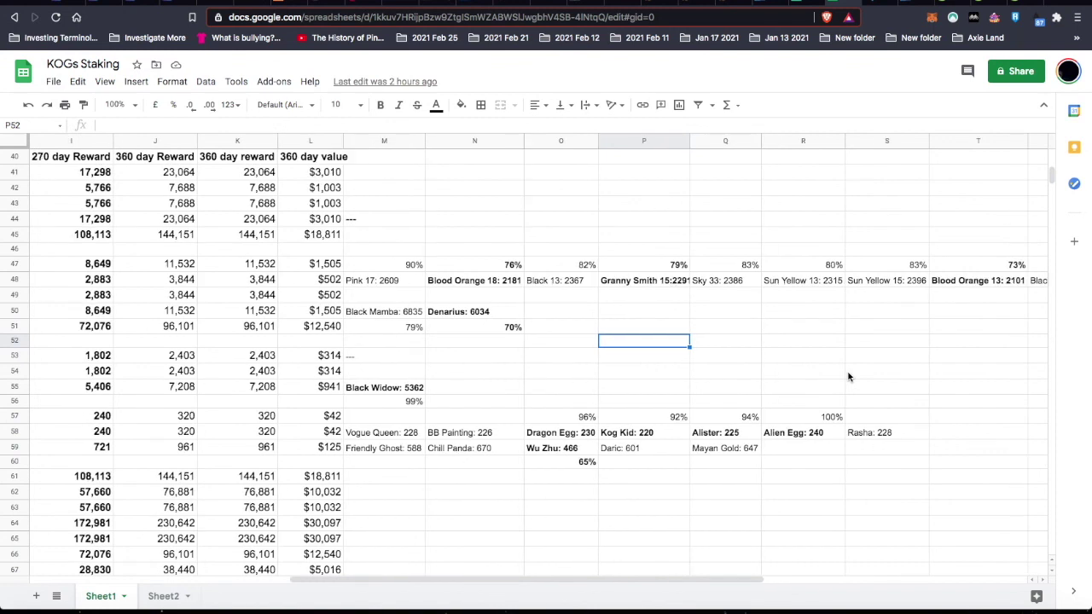
scroll(849, 376, "right", 2)
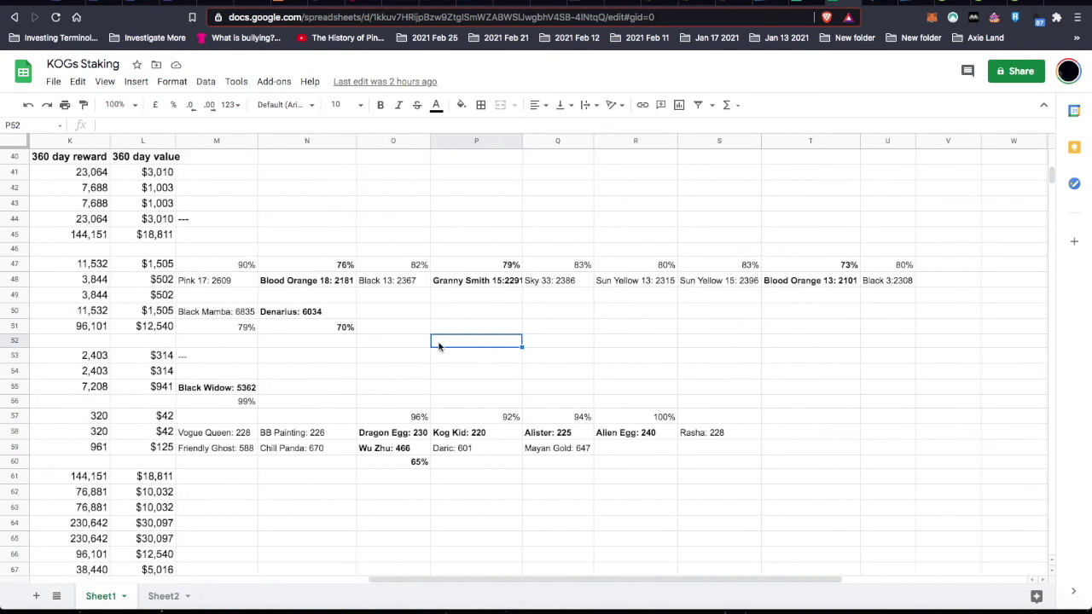
left_click(321, 287)
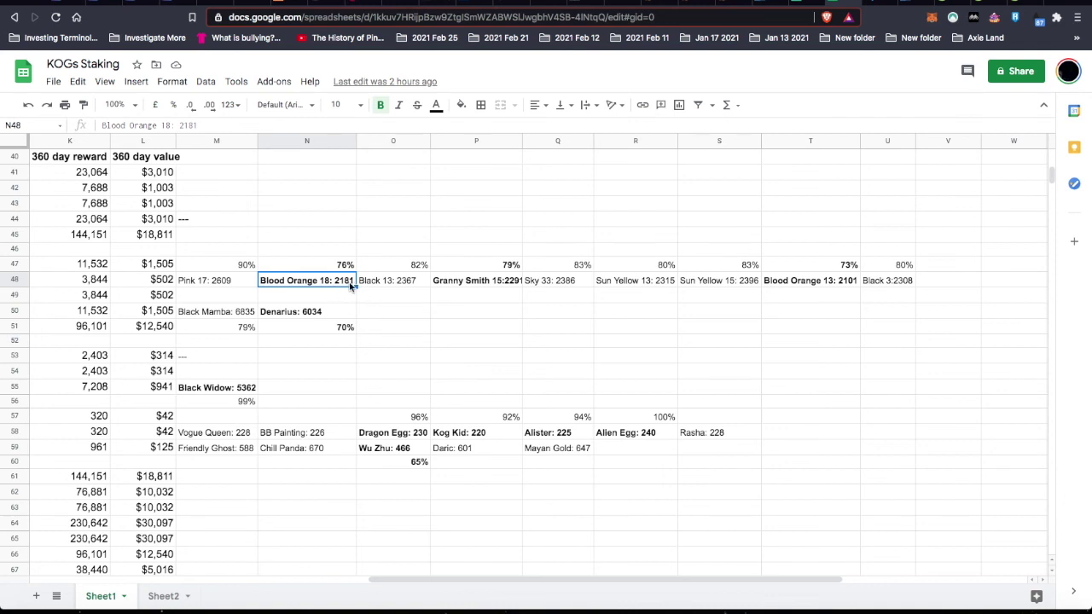
left_click(486, 286)
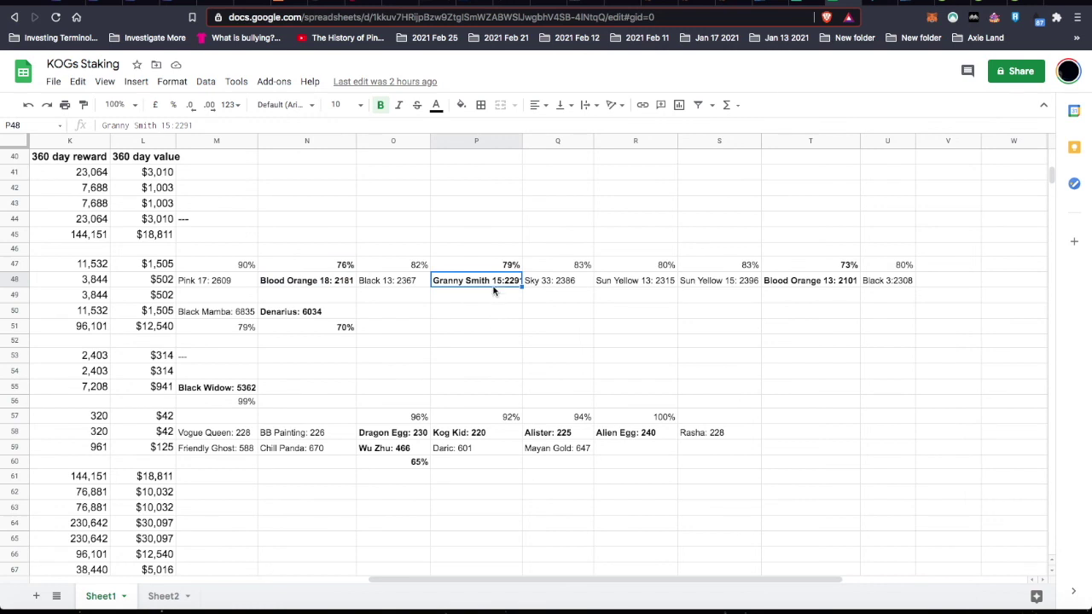
left_click(805, 282)
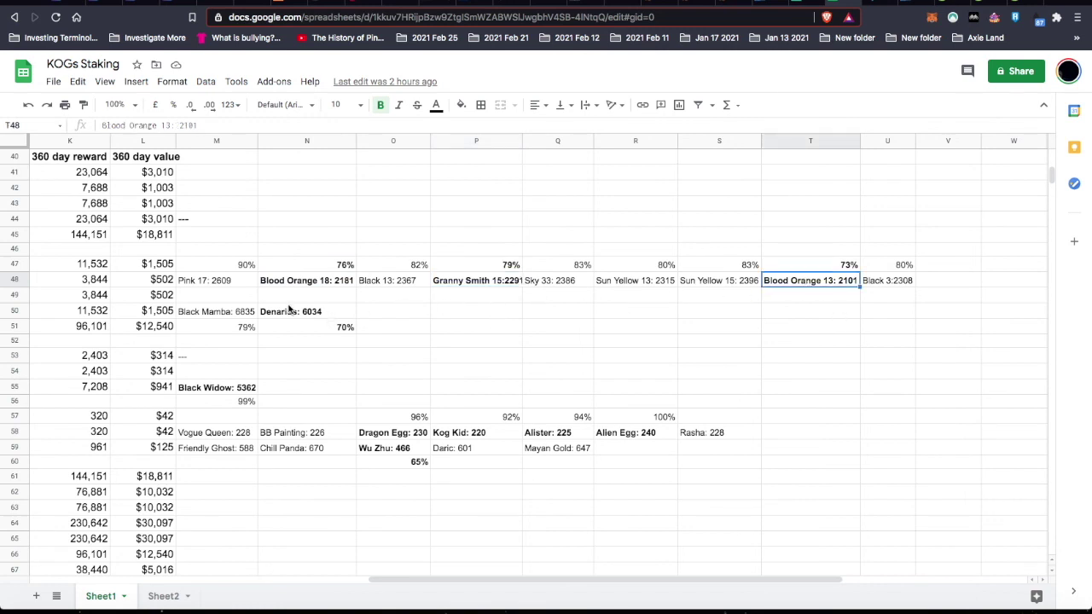
scroll(289, 311, "left", 3)
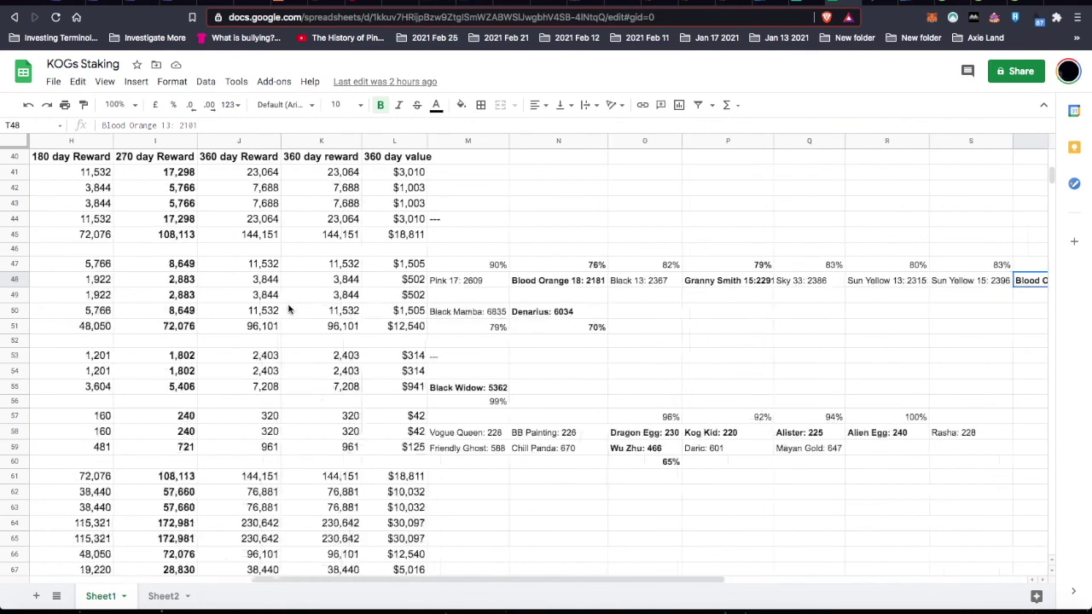
scroll(288, 311, "left", 3)
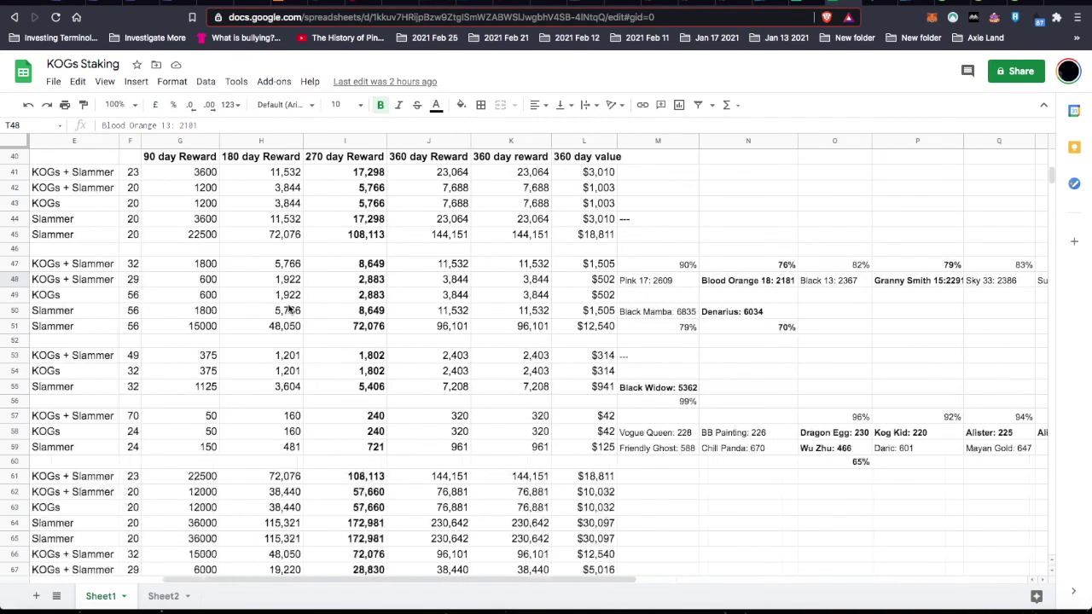